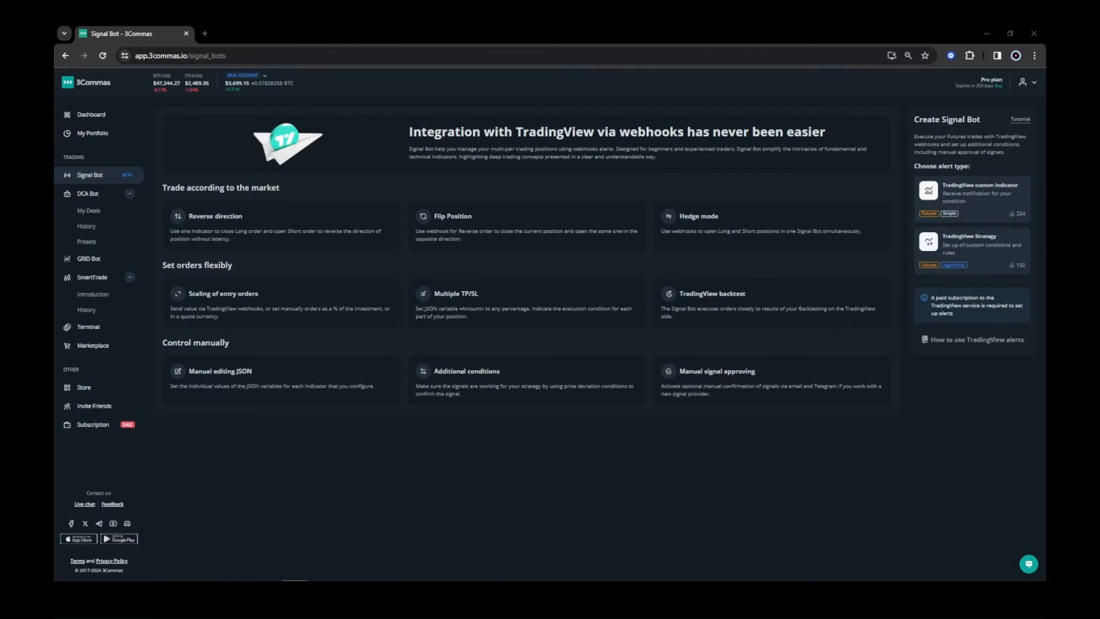
Open the Signal Bot tutorial and read the help article on the indicators alert type.
click(1015, 122)
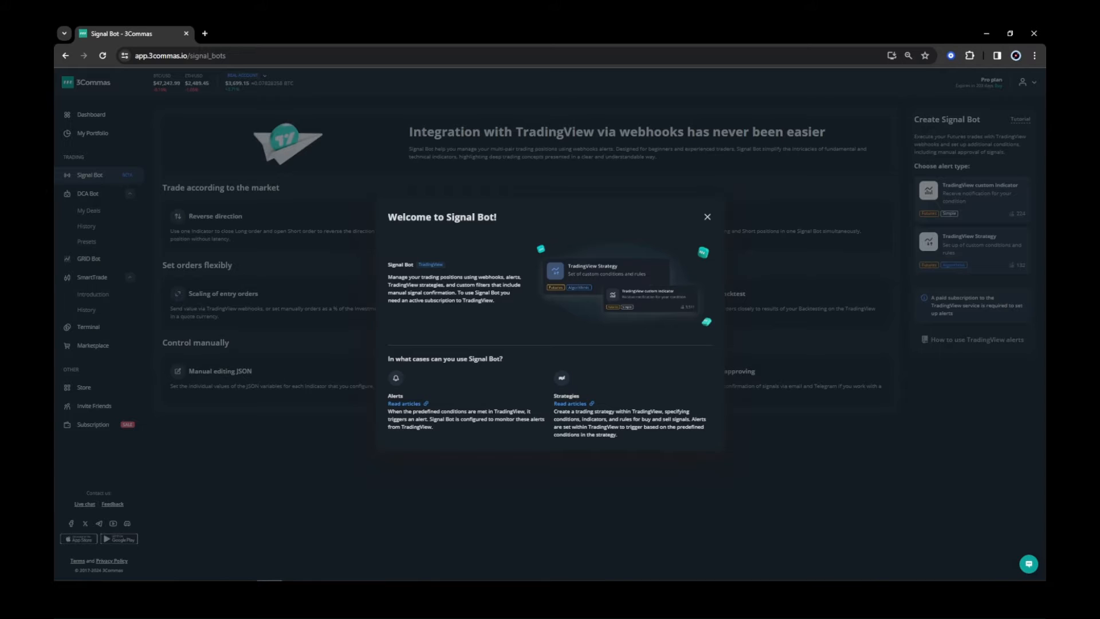
click(395, 404)
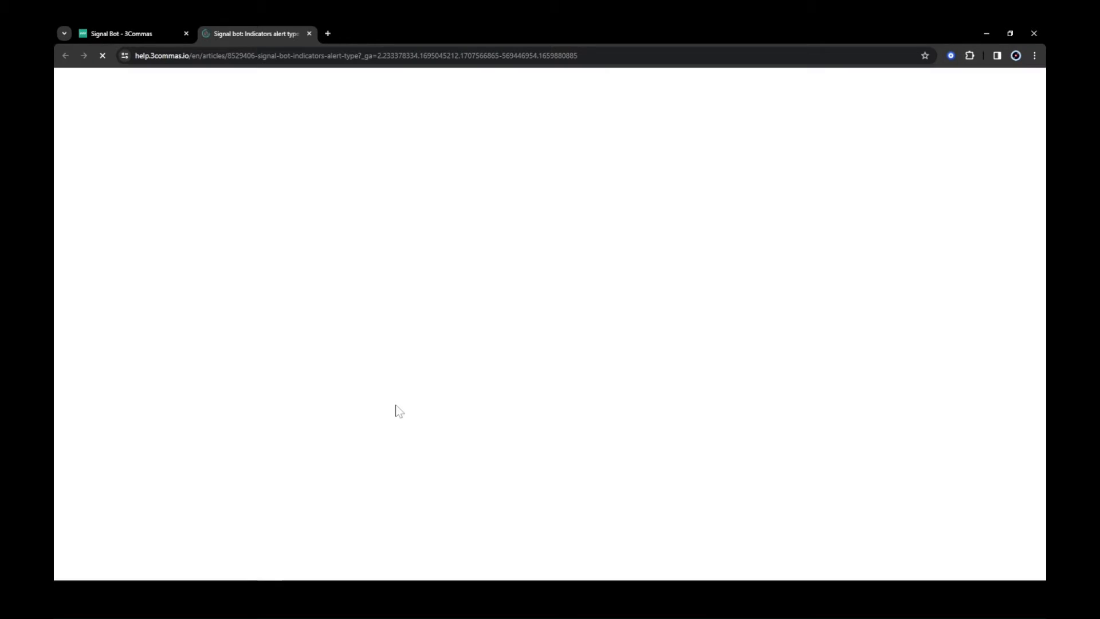
drag(1036, 102, 1043, 213)
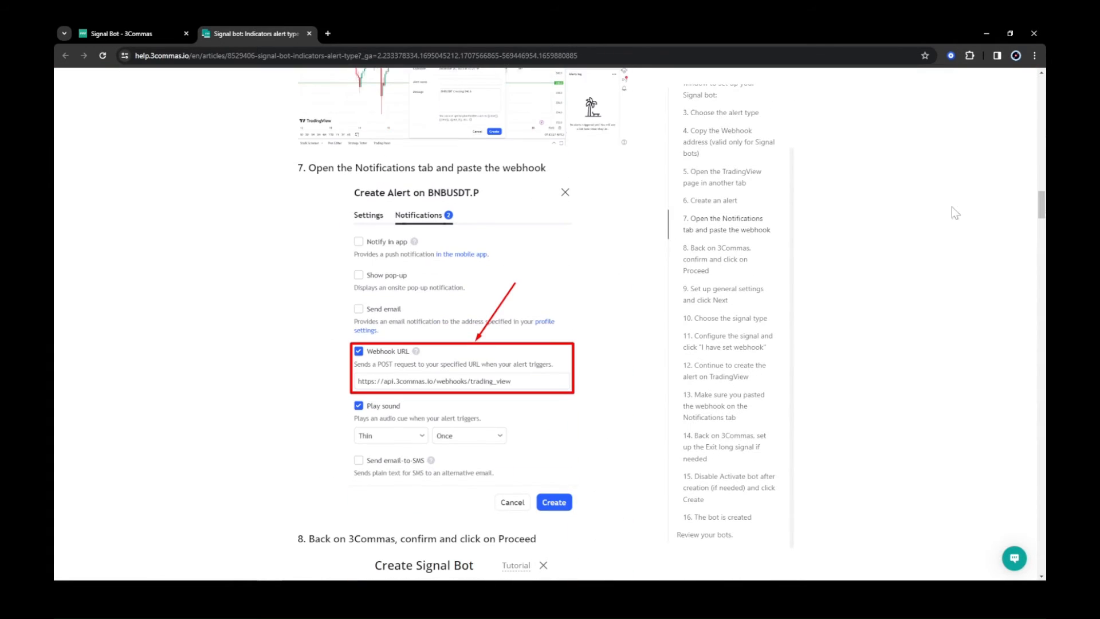
Open the help article on TradingView strategies, then close the Welcome to Signal Bot dialog.
click(156, 33)
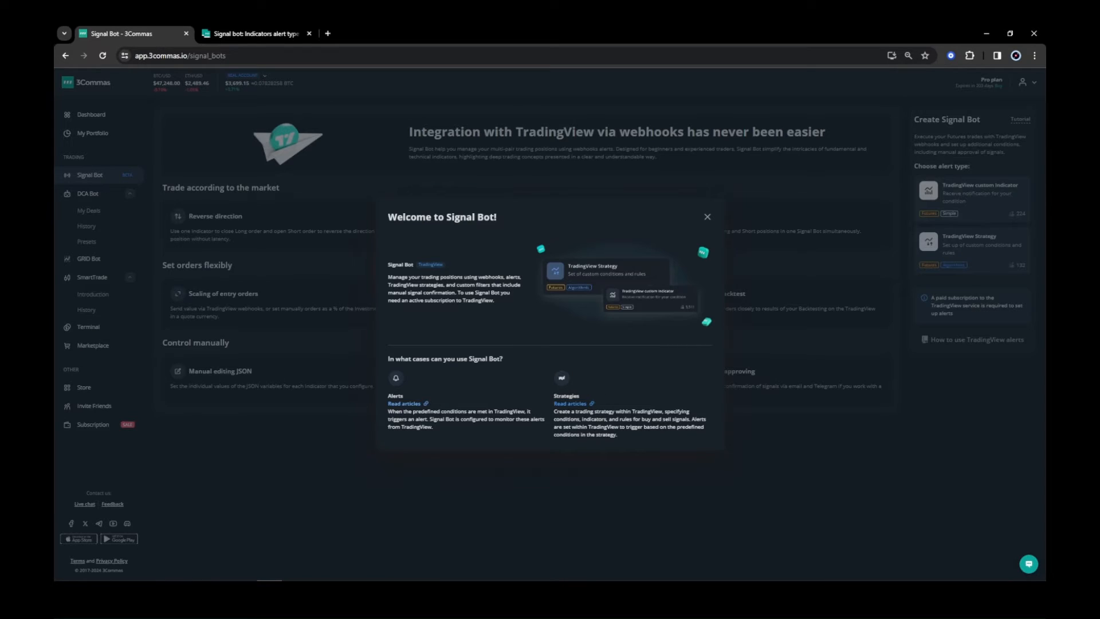
click(573, 404)
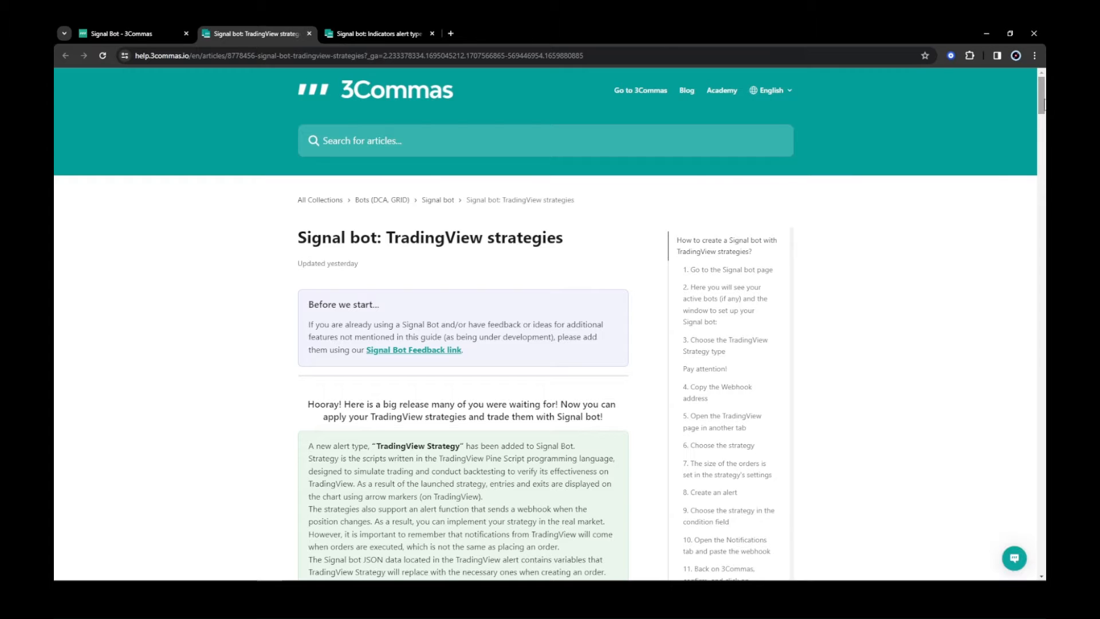
drag(1043, 105, 1043, 262)
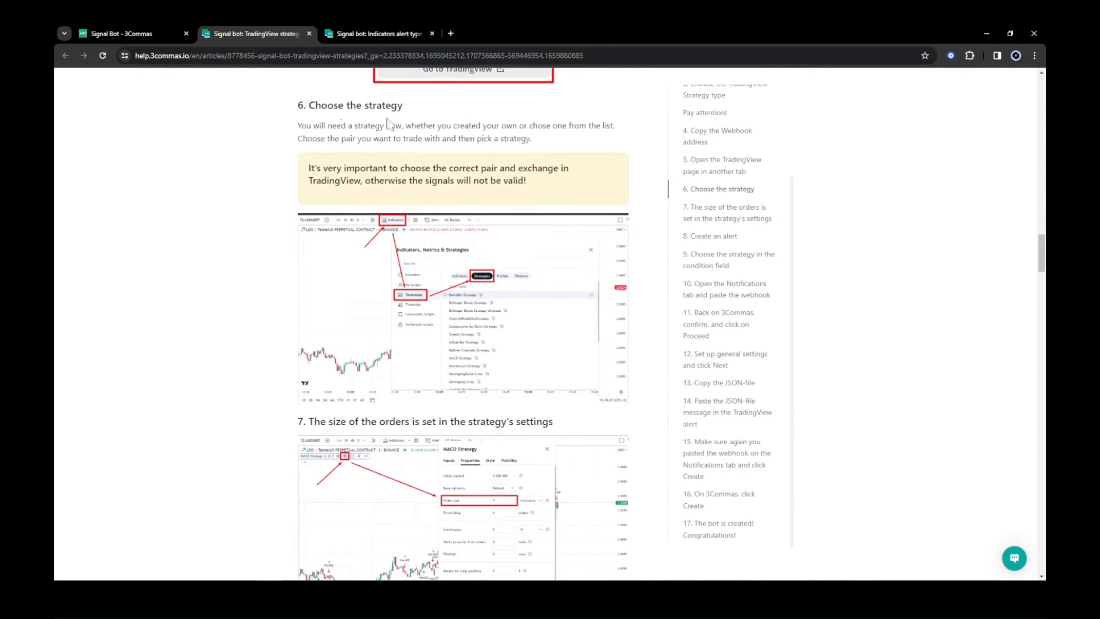
click(165, 37)
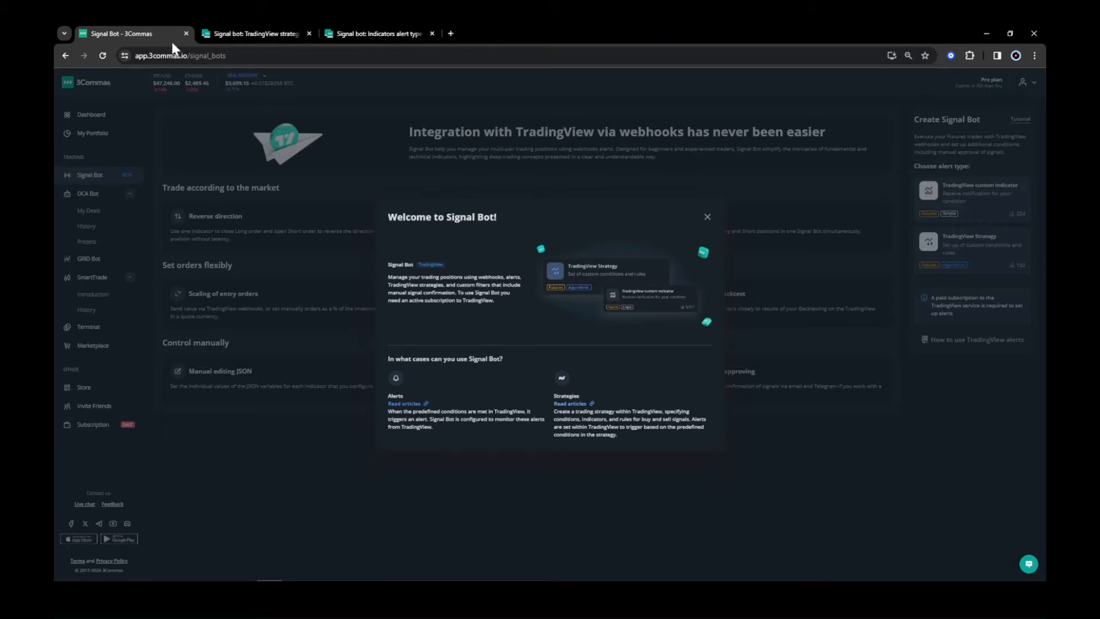
click(708, 219)
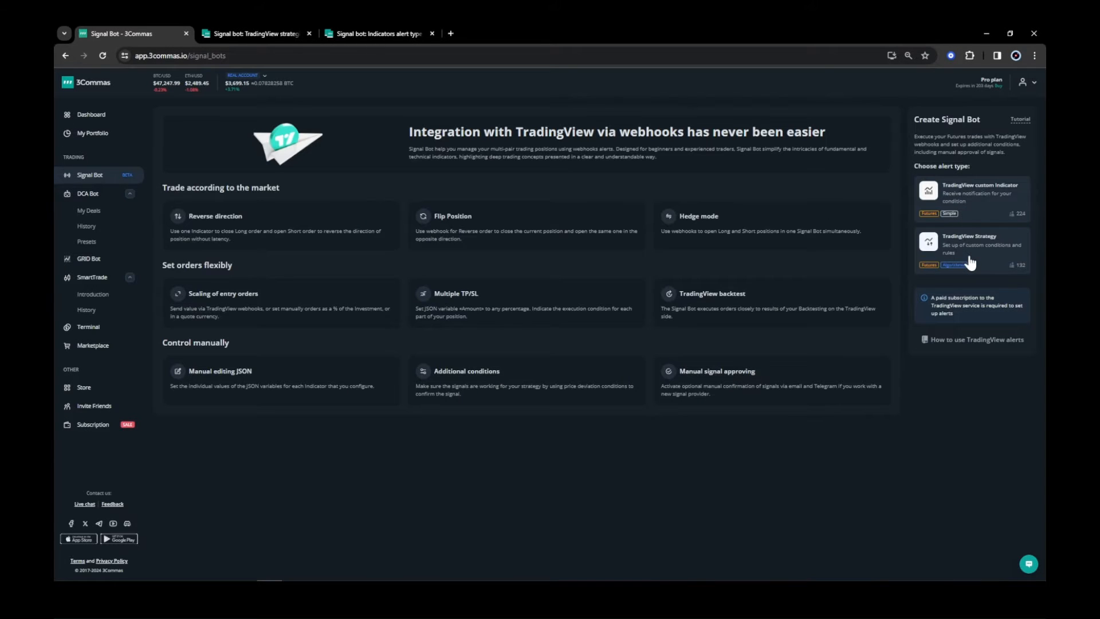
click(981, 259)
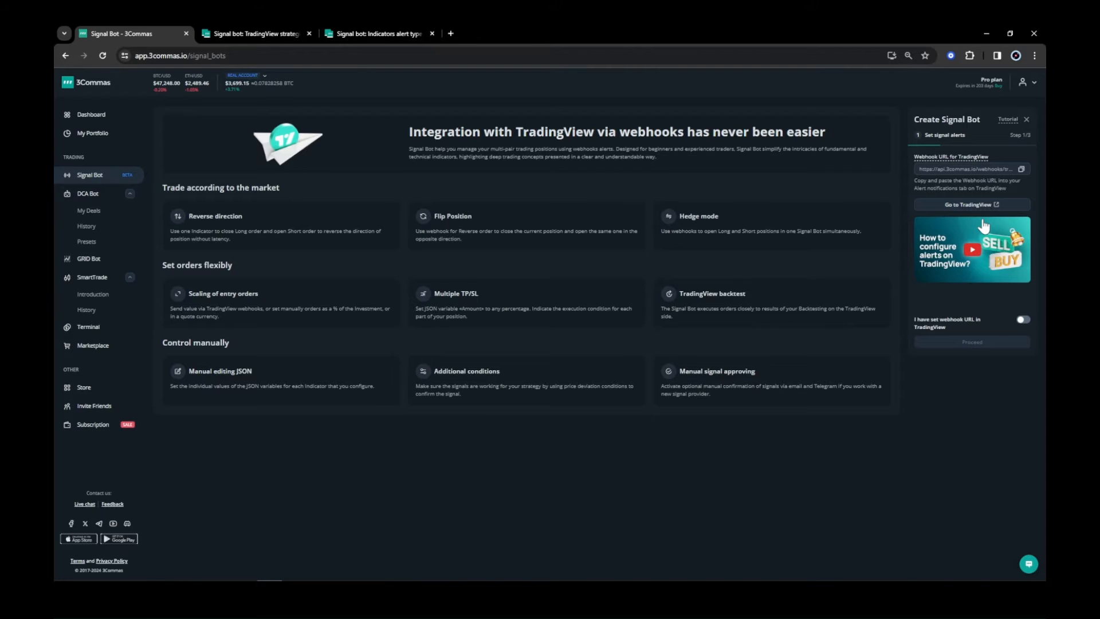
click(1023, 320)
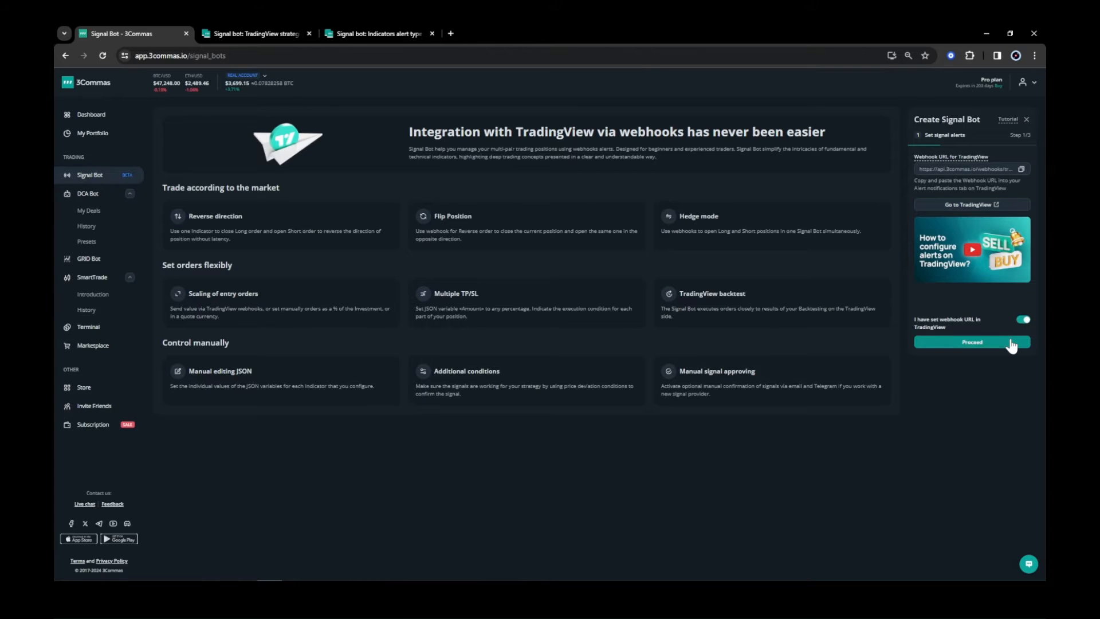
click(1013, 342)
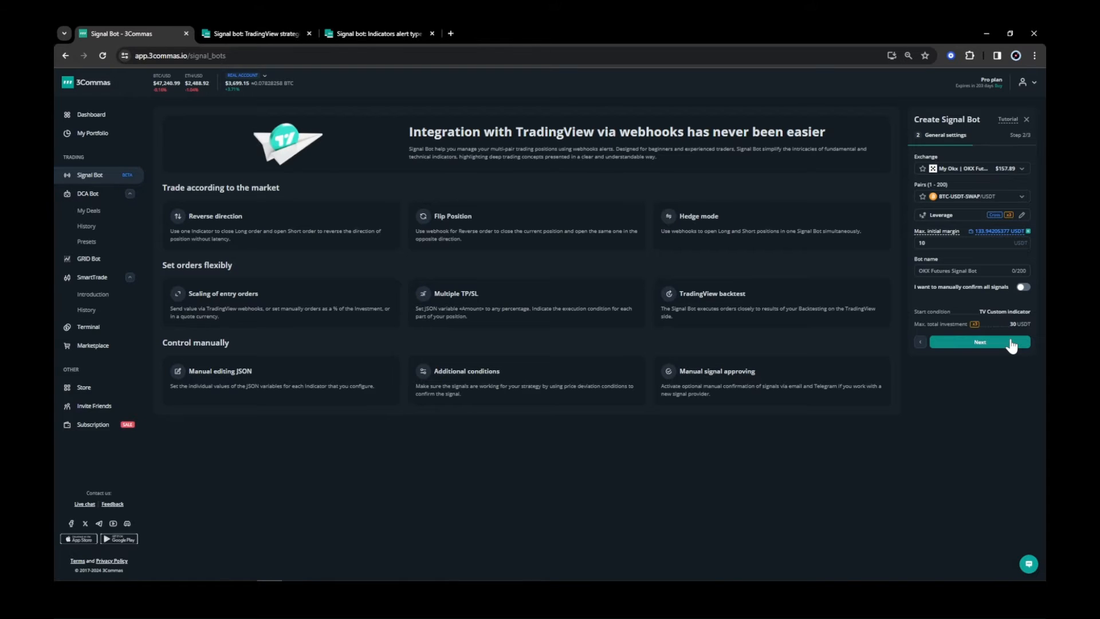
click(1011, 345)
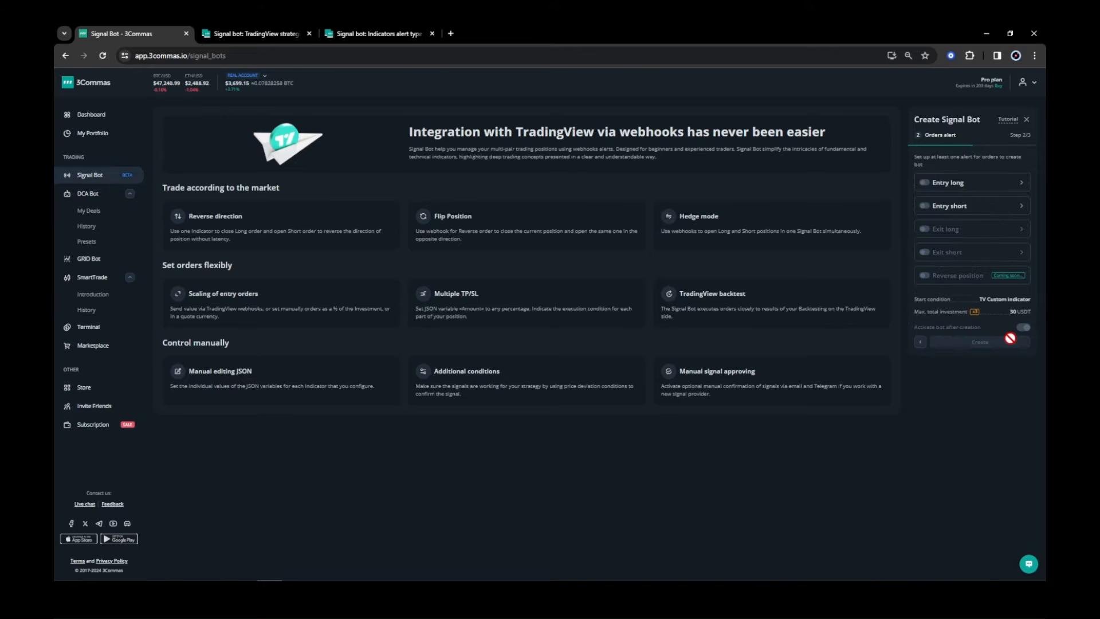
click(961, 185)
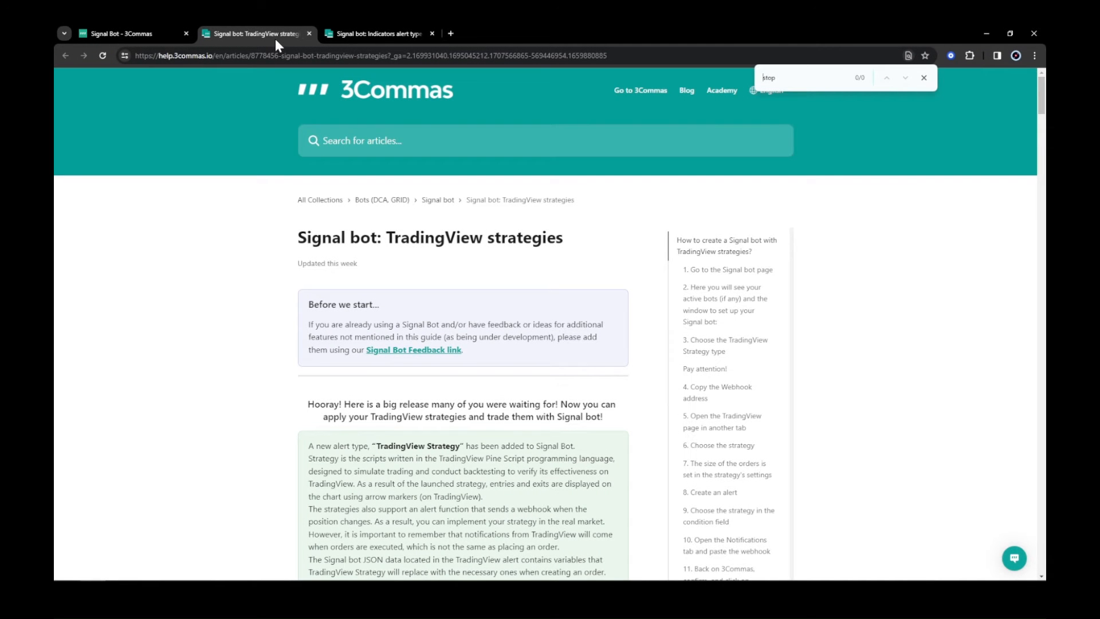
Scroll through the TradingView strategies article and search it for "stop".
drag(1043, 94, 1043, 224)
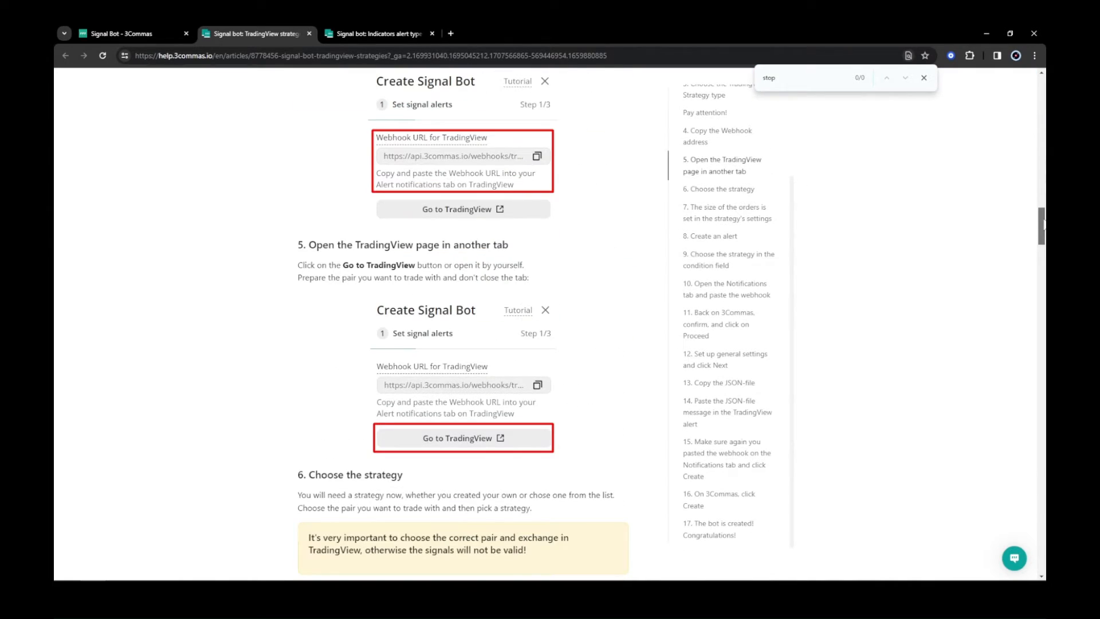
drag(1043, 224, 1040, 299)
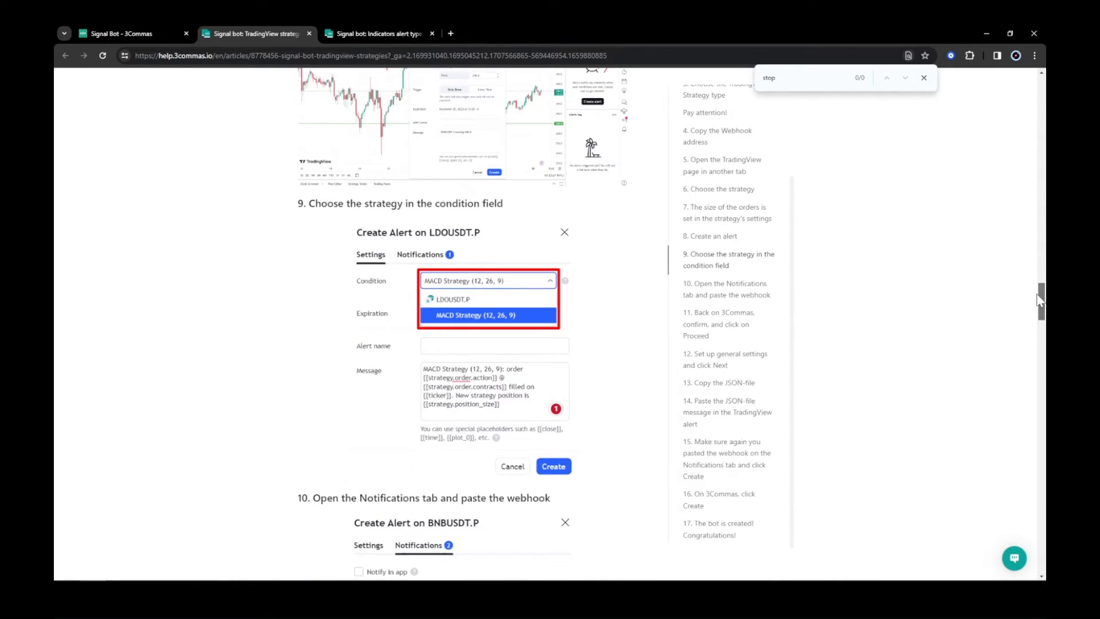
drag(1041, 299, 1025, 101)
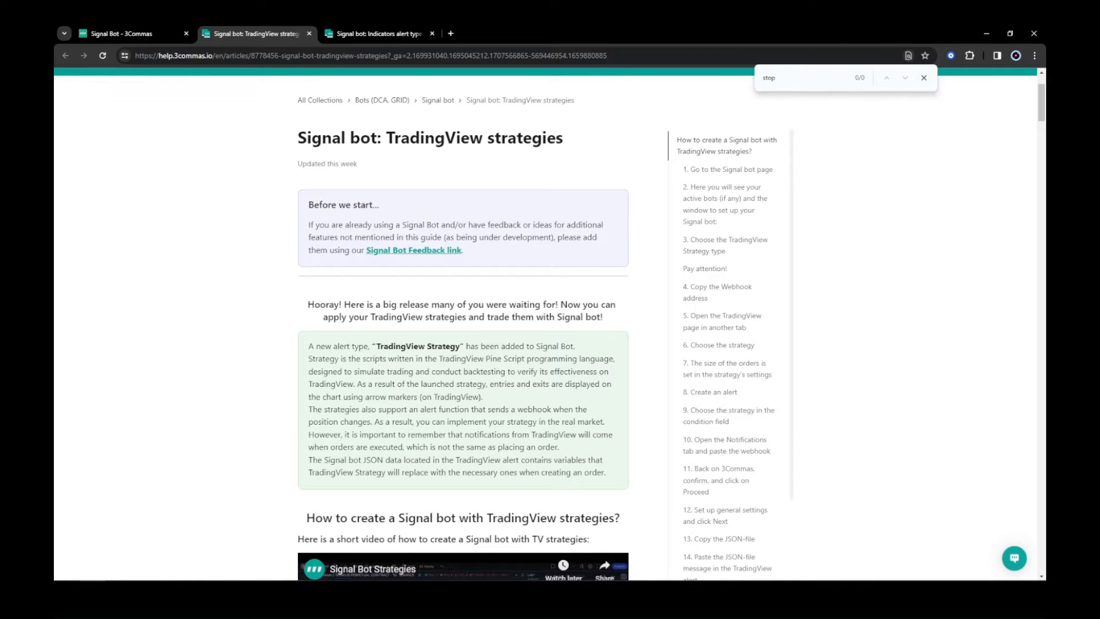
click(781, 78)
key(BackSpace)
key(BackSpace)
key(BackSpace)
key(BackSpace)
text(stop)
Search the indicators alert type article for "stop" and read through the matching sections.
click(379, 33)
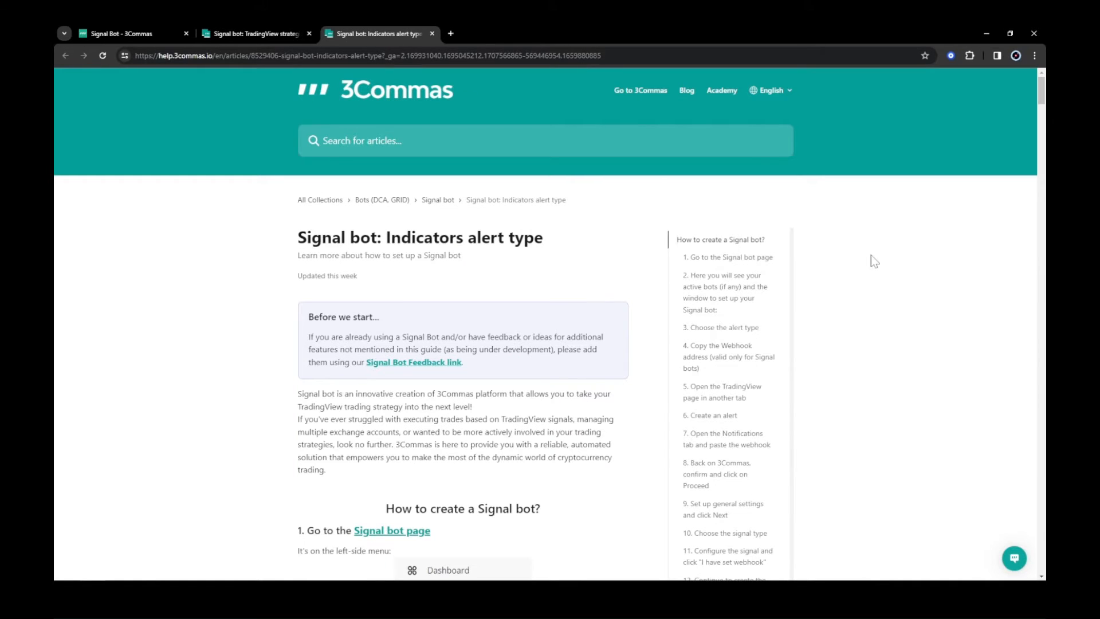
key(ctrl+f)
text(stop)
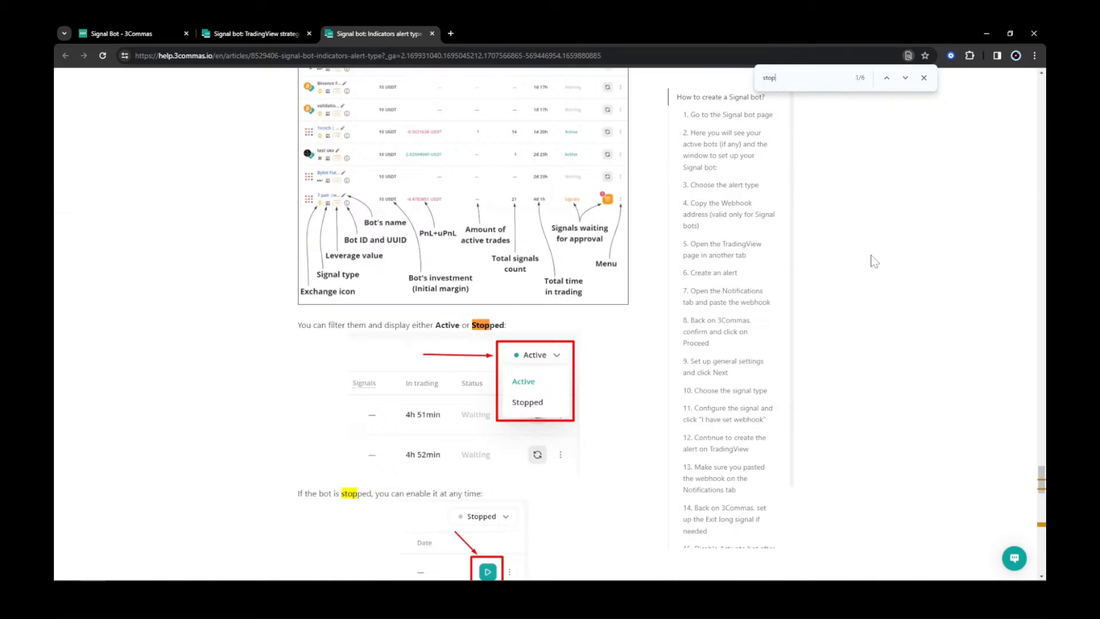
key(Return)
drag(1042, 481, 1043, 324)
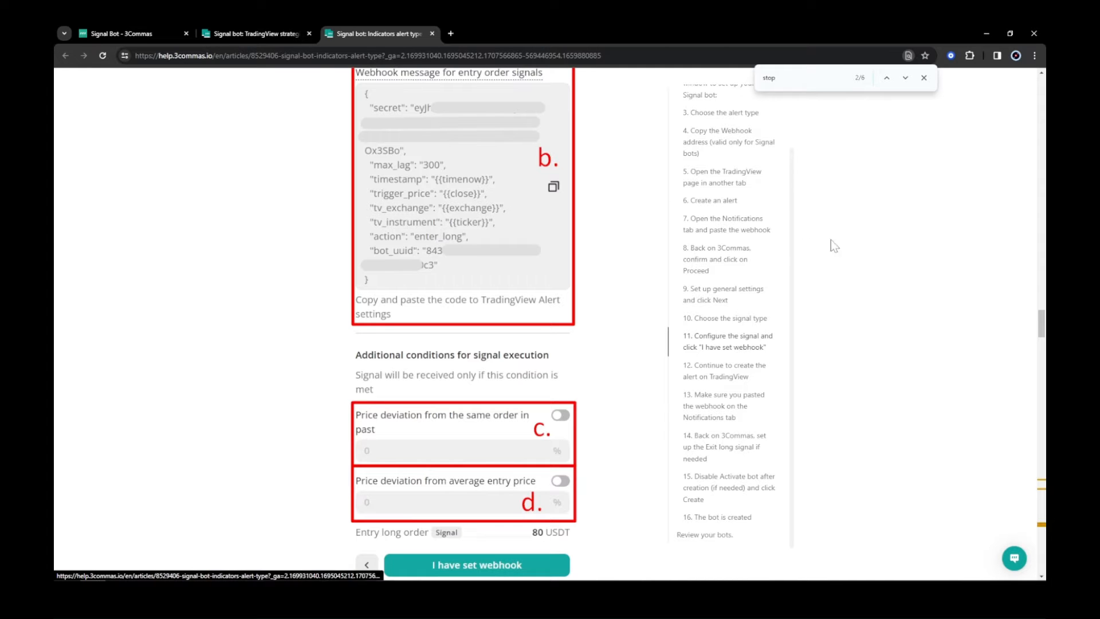
drag(1041, 322, 1031, 80)
Start creating a TradingView Strategy signal bot and mark the webhook URL as set in TradingView.
click(256, 33)
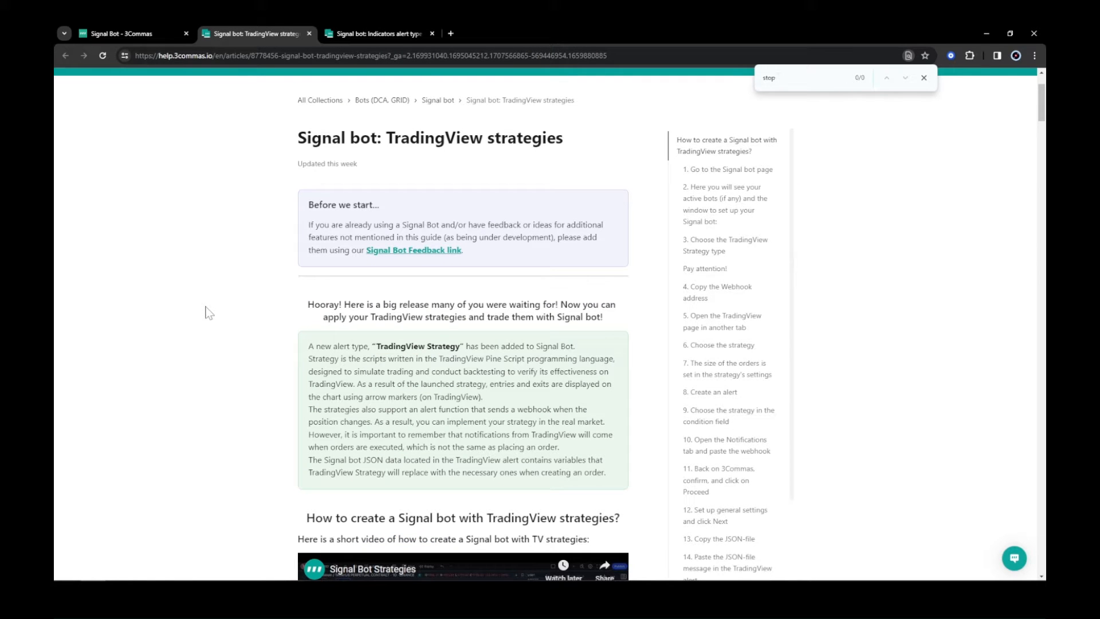
click(115, 33)
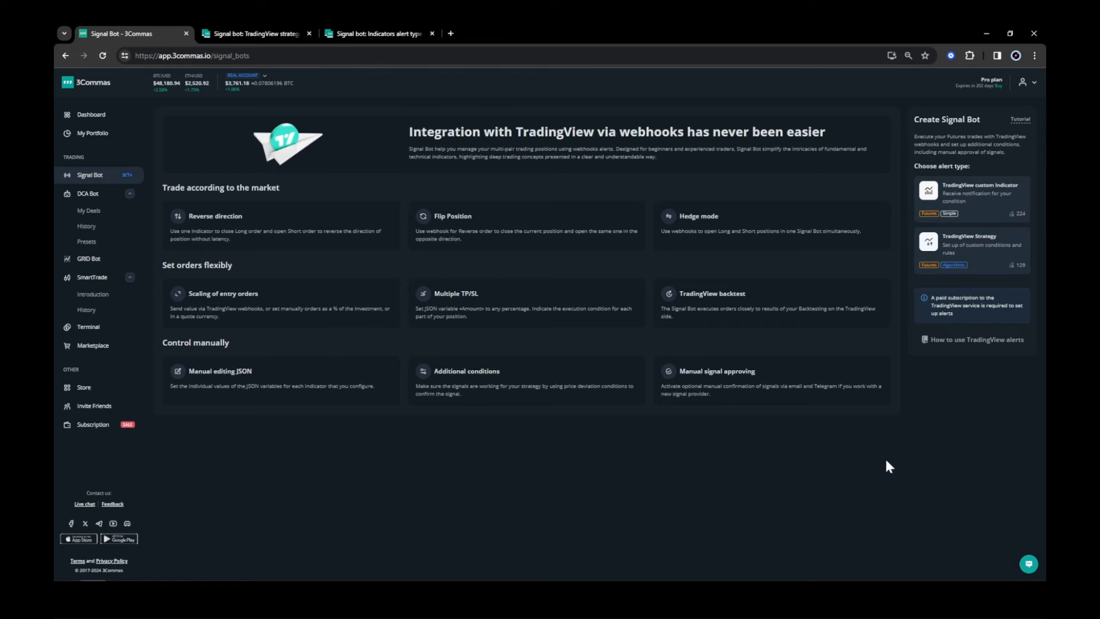
click(970, 211)
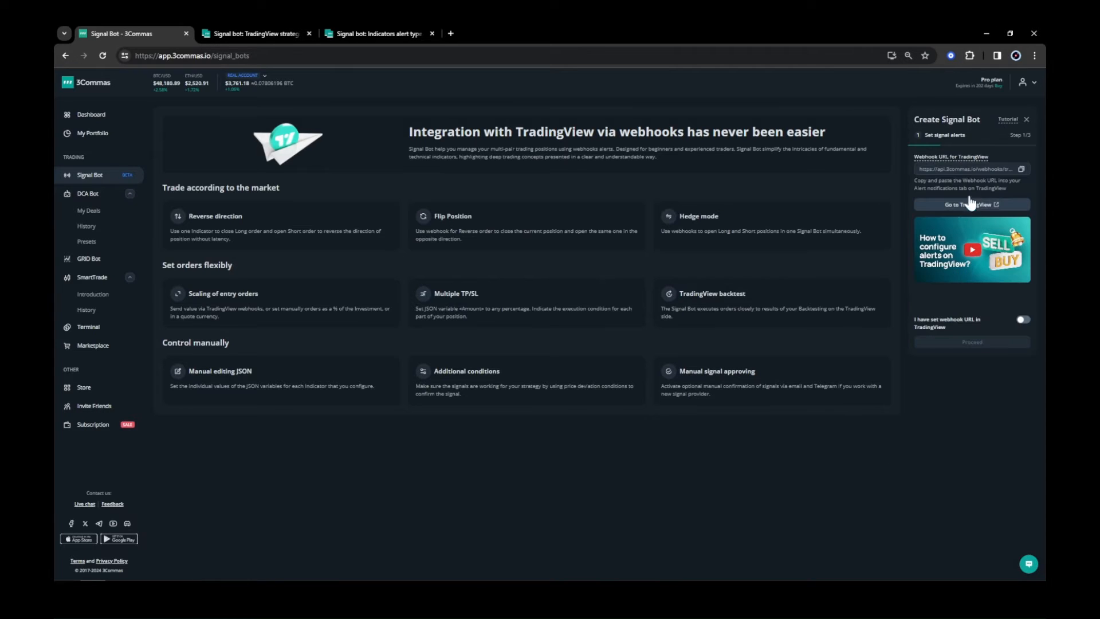
click(1025, 125)
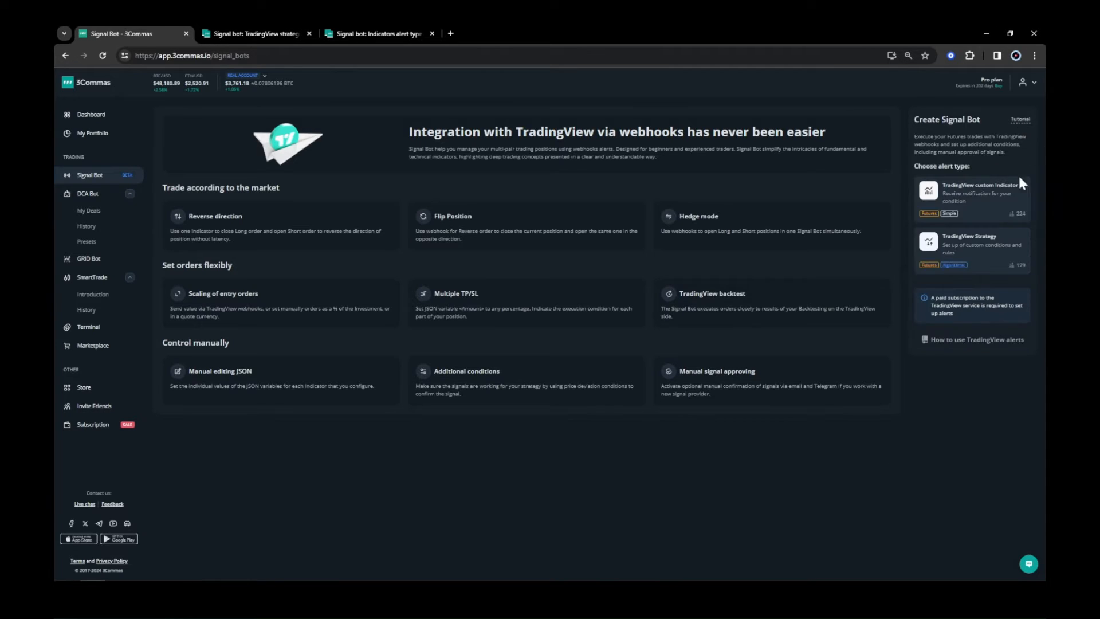
click(999, 265)
click(1023, 319)
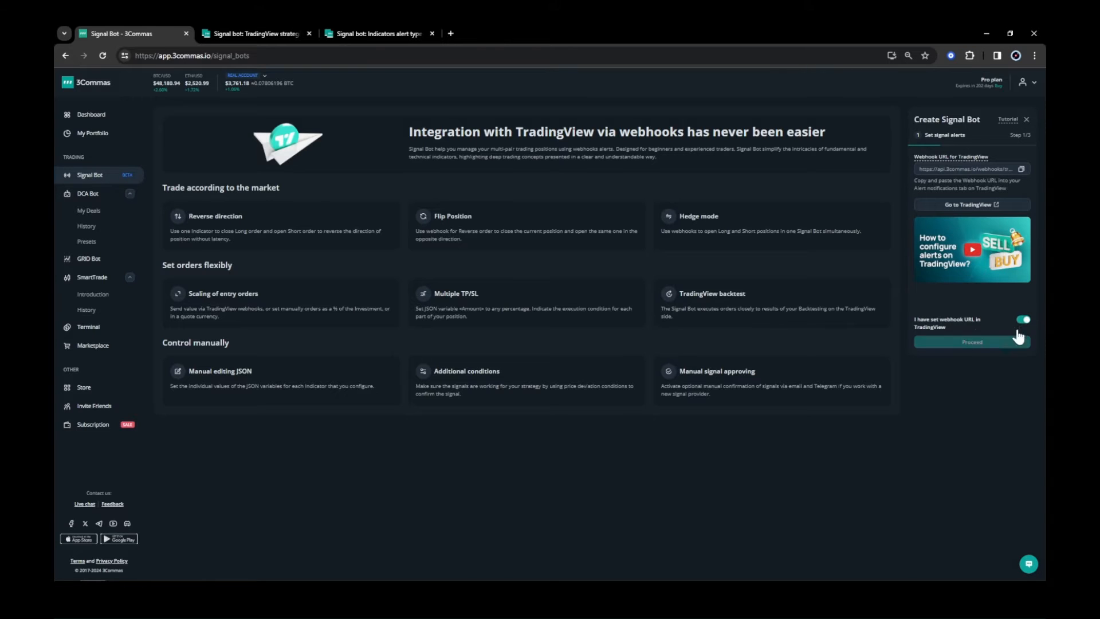
Proceed past the webhook step and the general settings to the script configuration step.
click(1019, 339)
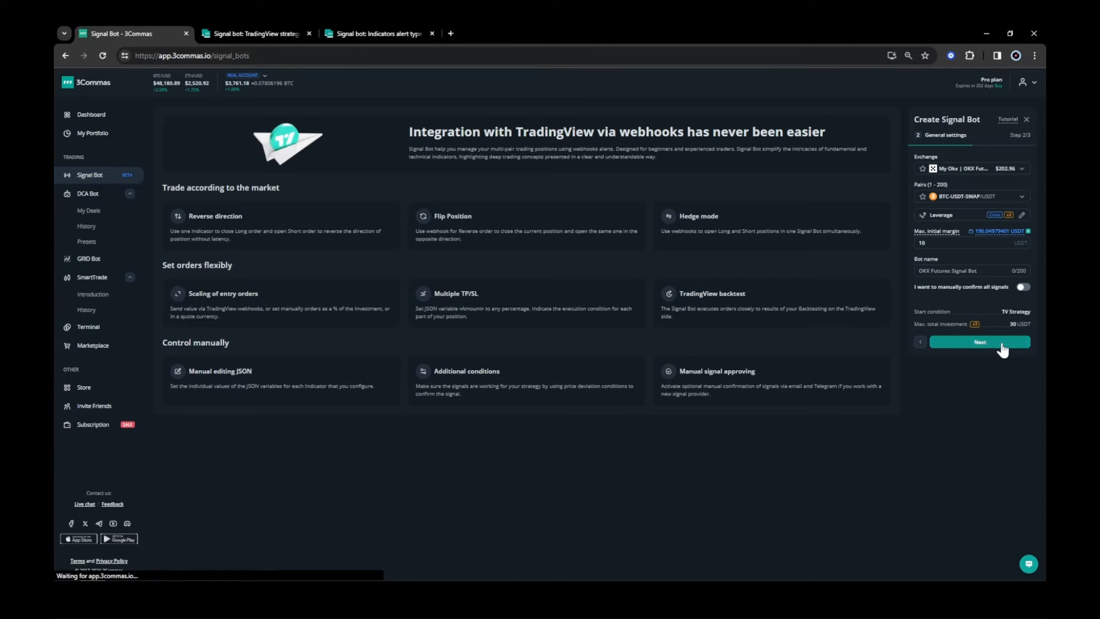
click(1003, 344)
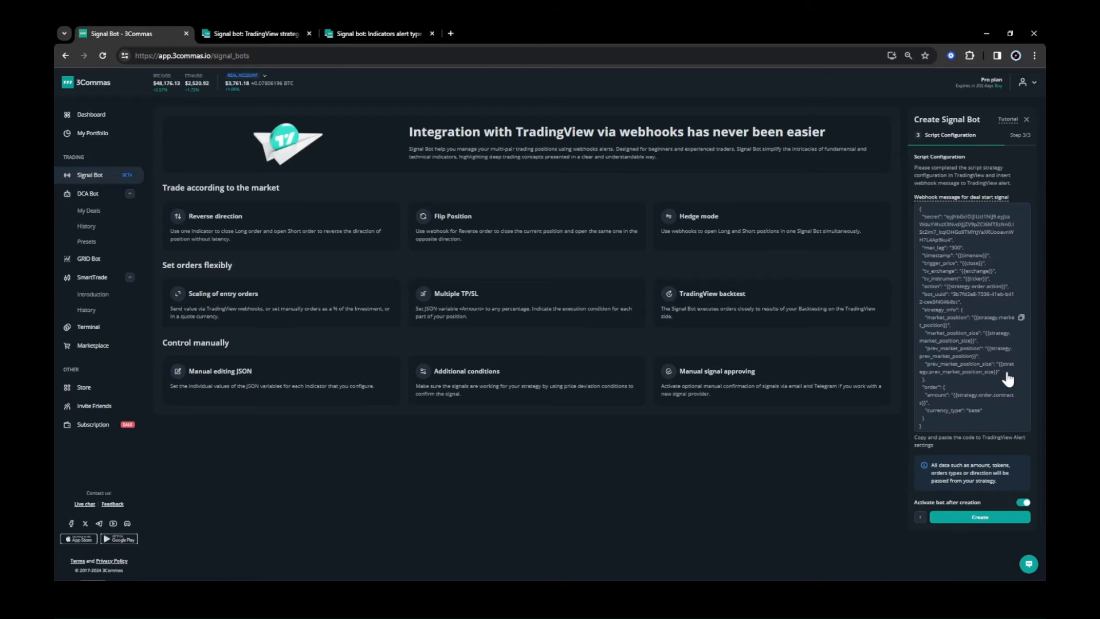
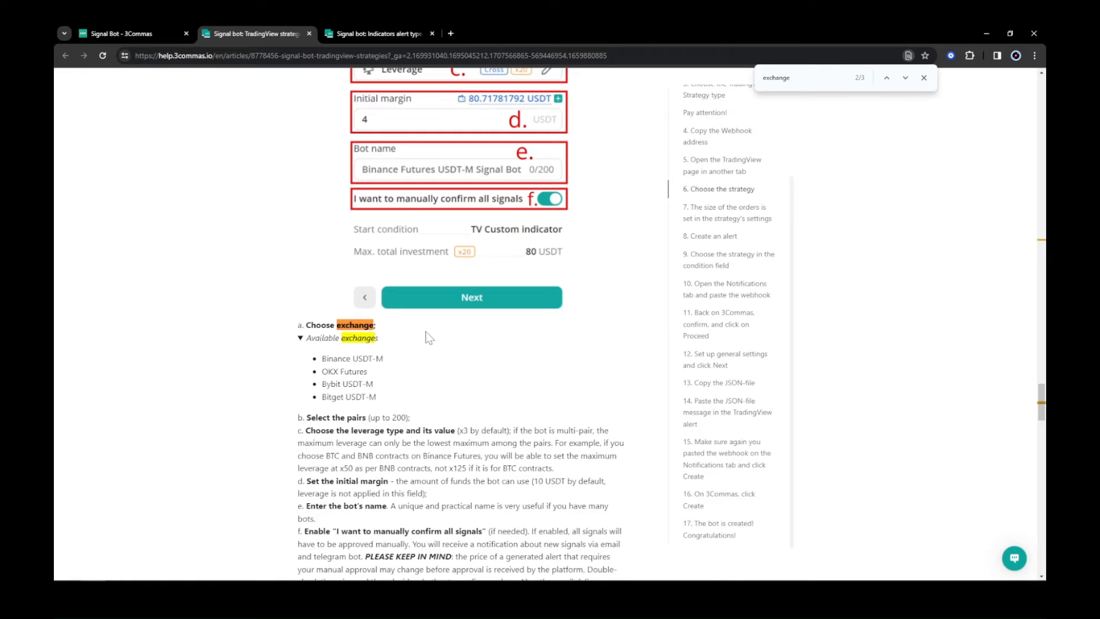
Close the article search, collapse the available exchanges list and scroll back up to the webhook address section.
click(921, 78)
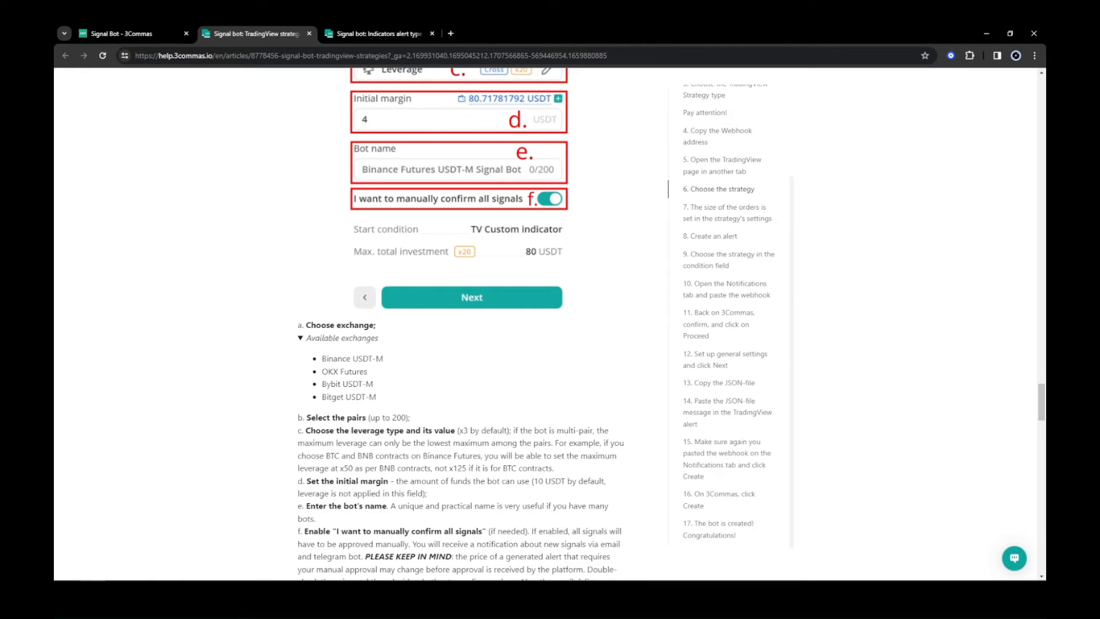
click(302, 340)
drag(1042, 413, 1029, 216)
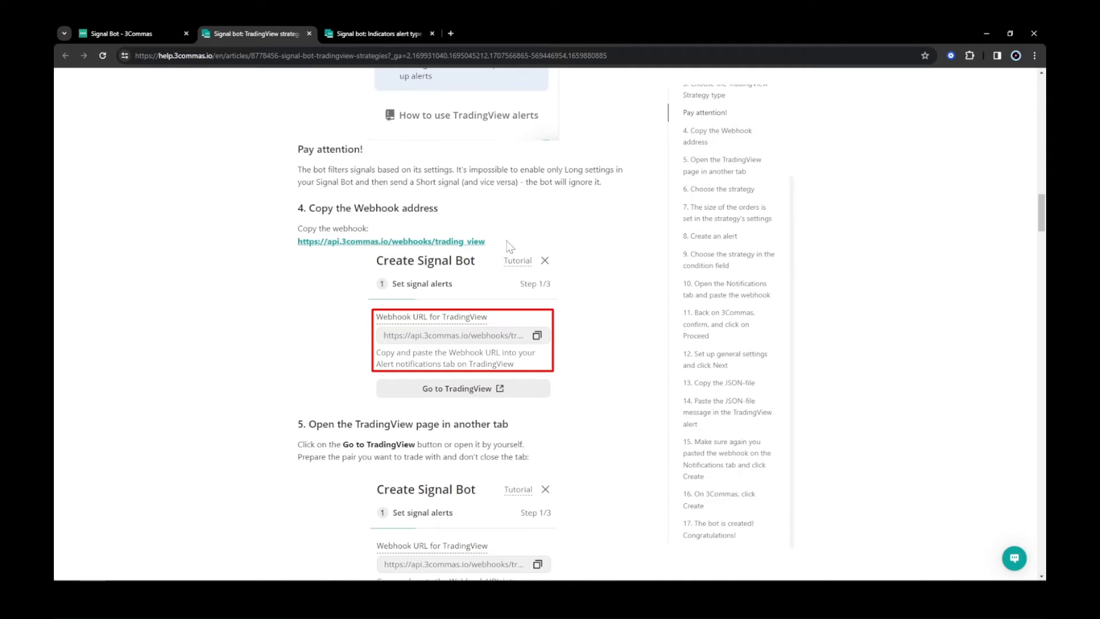
Close the strategy bot wizard and start a new signal bot with the TradingView custom indicator alert type.
click(151, 34)
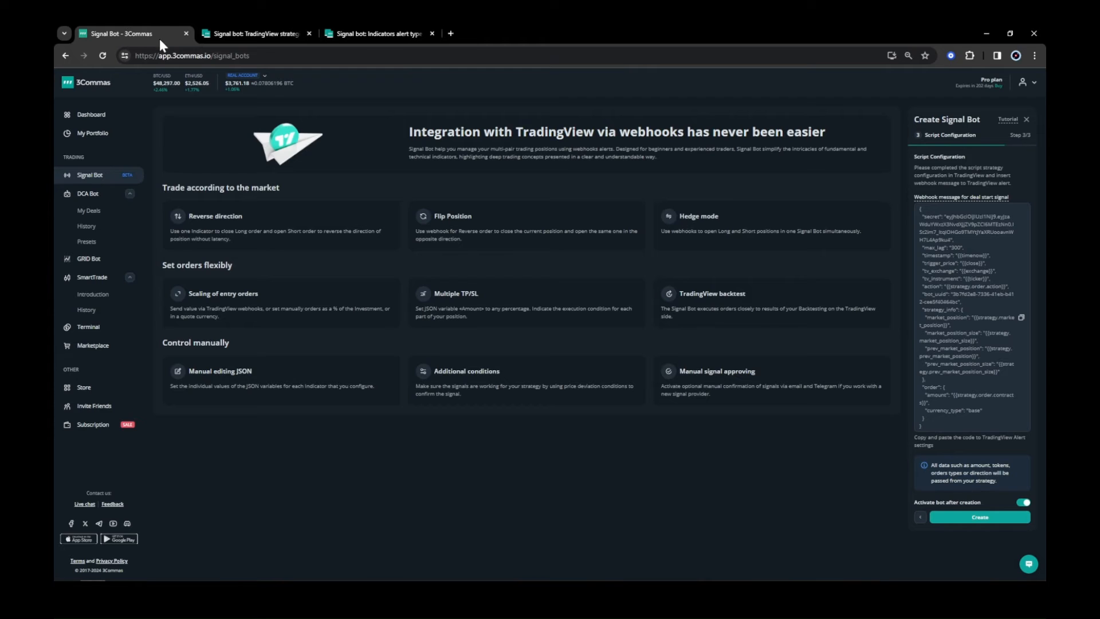
click(1026, 119)
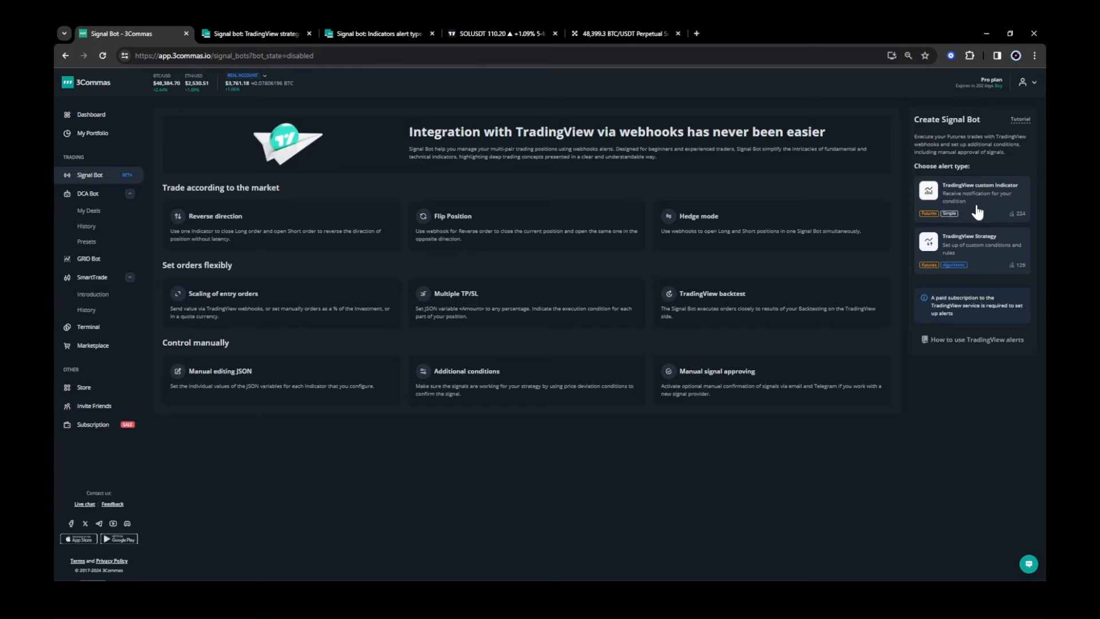
click(977, 212)
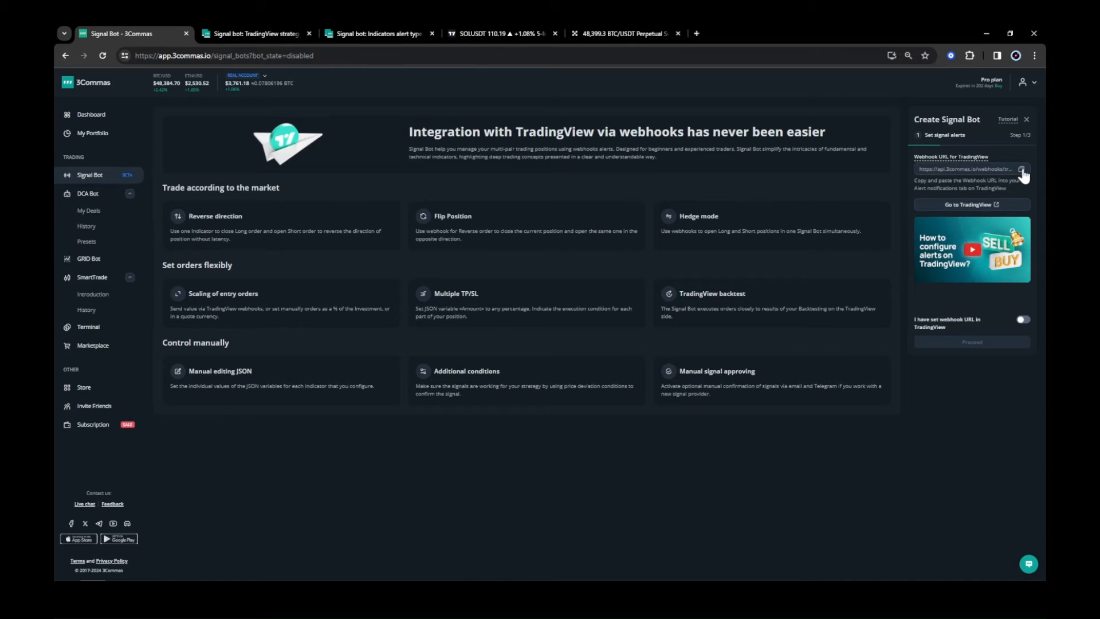
Copy the webhook URL for TradingView, mark the webhook URL as set, and proceed to general settings.
click(1022, 171)
click(1024, 320)
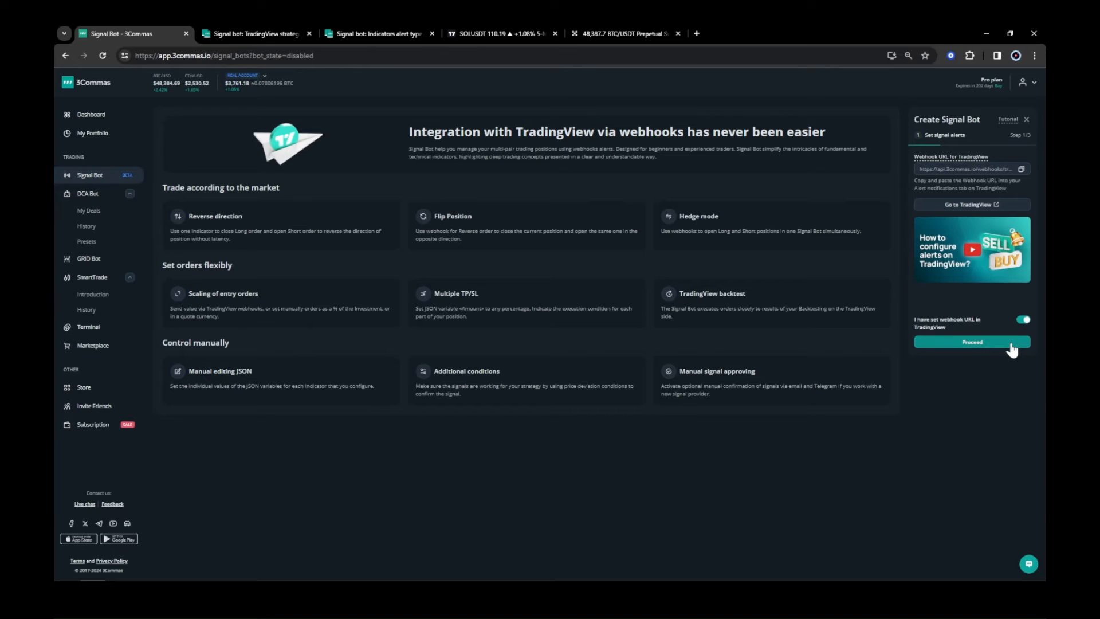
click(1011, 344)
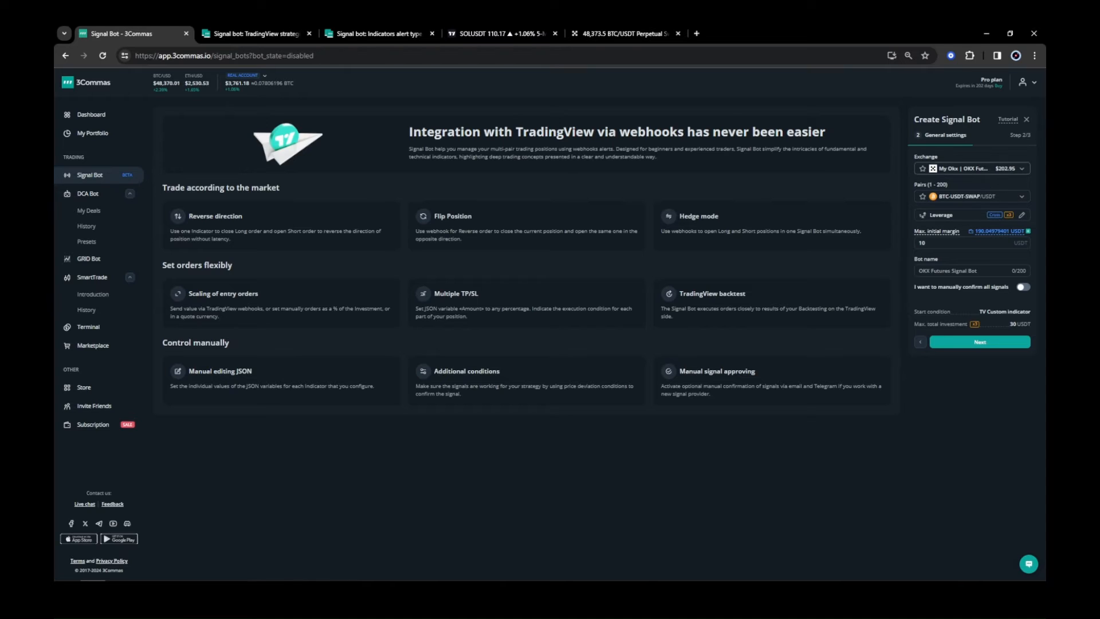
Add SOL-USDT-SWAP to the bot's pairs alongside BTC-USDT-SWAP.
click(1020, 195)
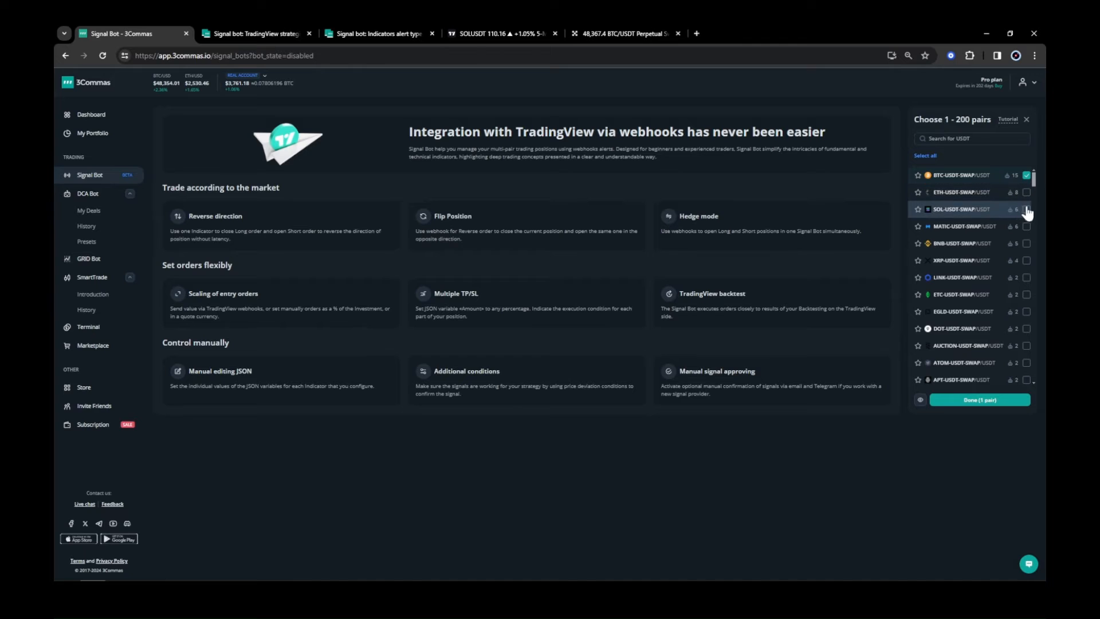
click(1026, 210)
click(997, 401)
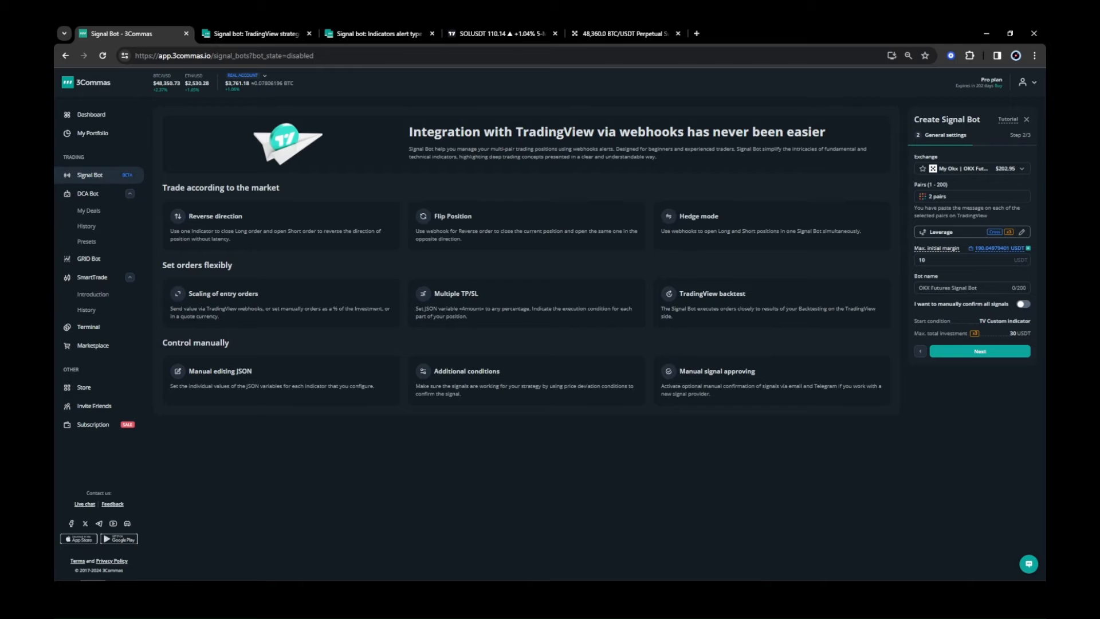
Set the leverage to 10 with the Isolated margin type and confirm the margin settings.
click(956, 232)
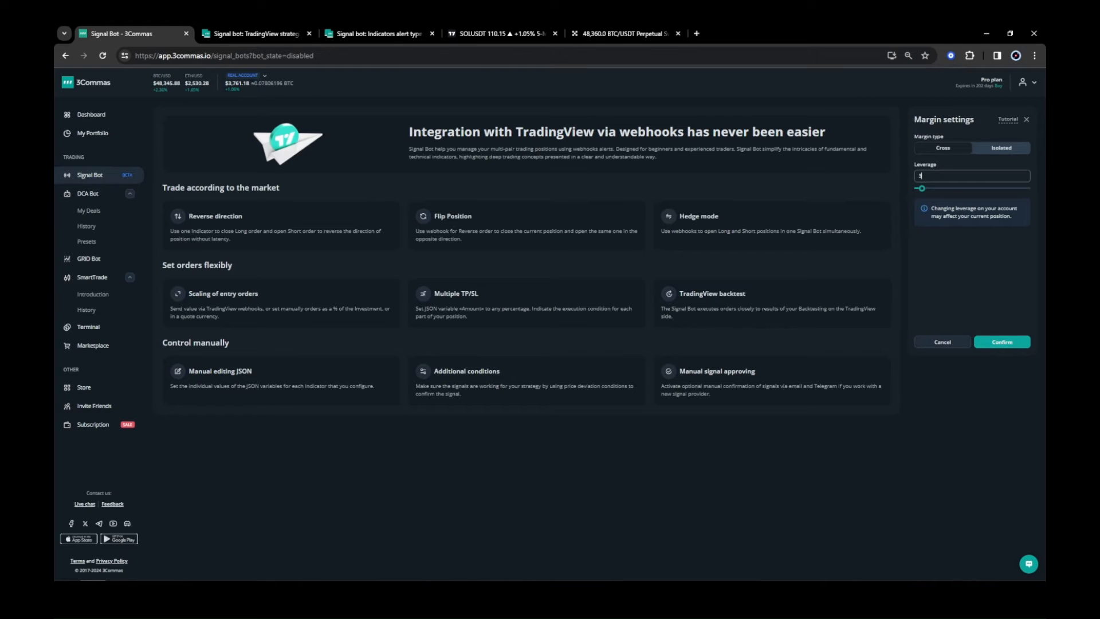
double_click(922, 175)
text(10)
click(976, 152)
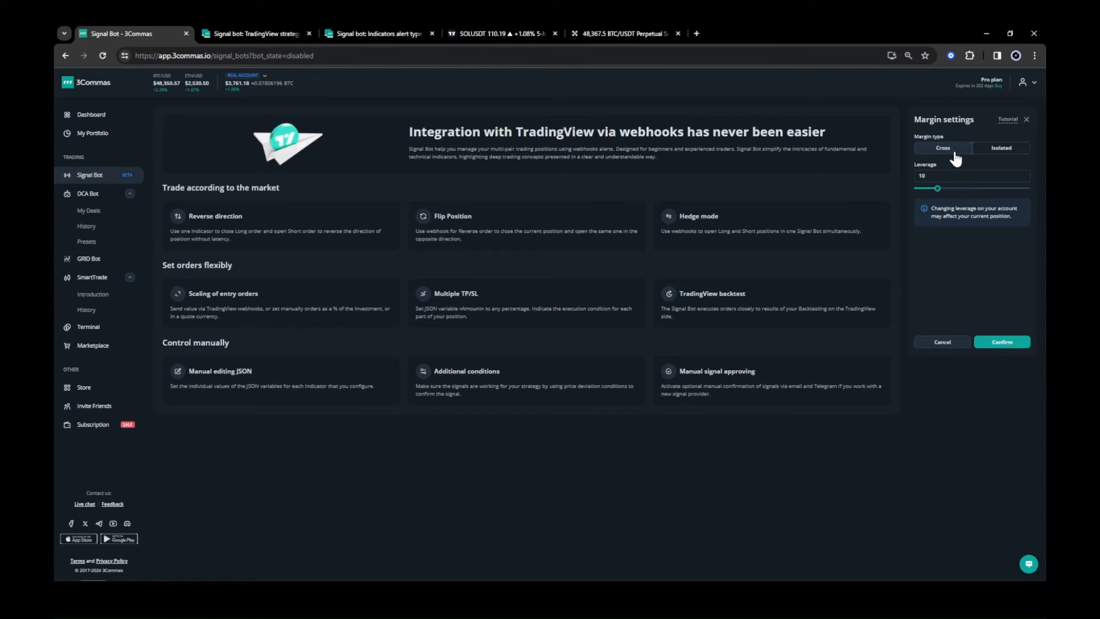
click(955, 158)
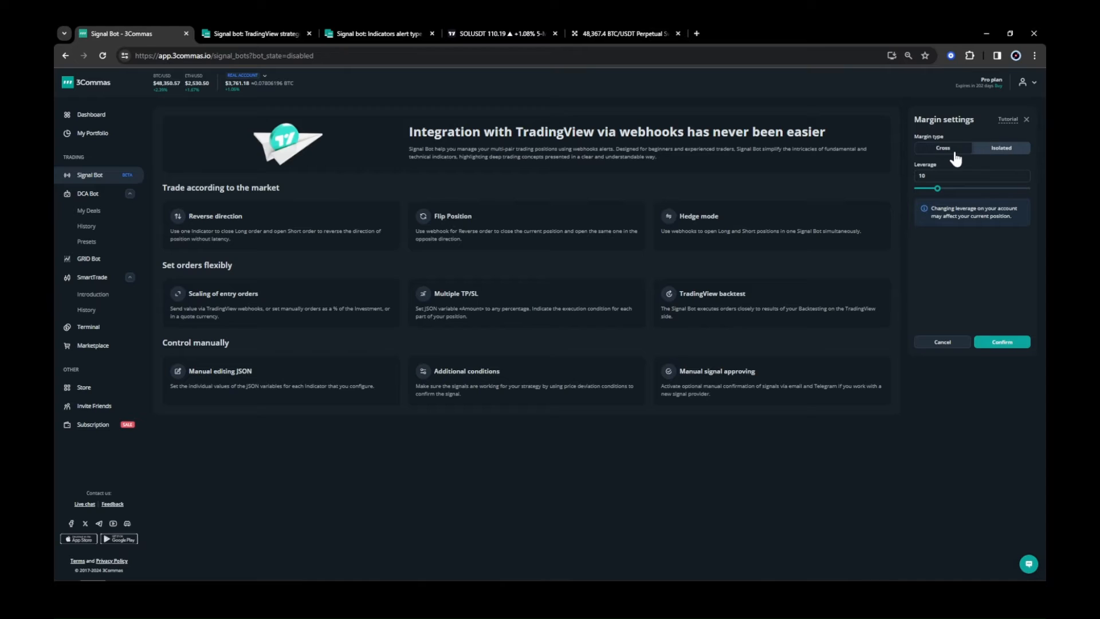
click(985, 156)
click(1001, 343)
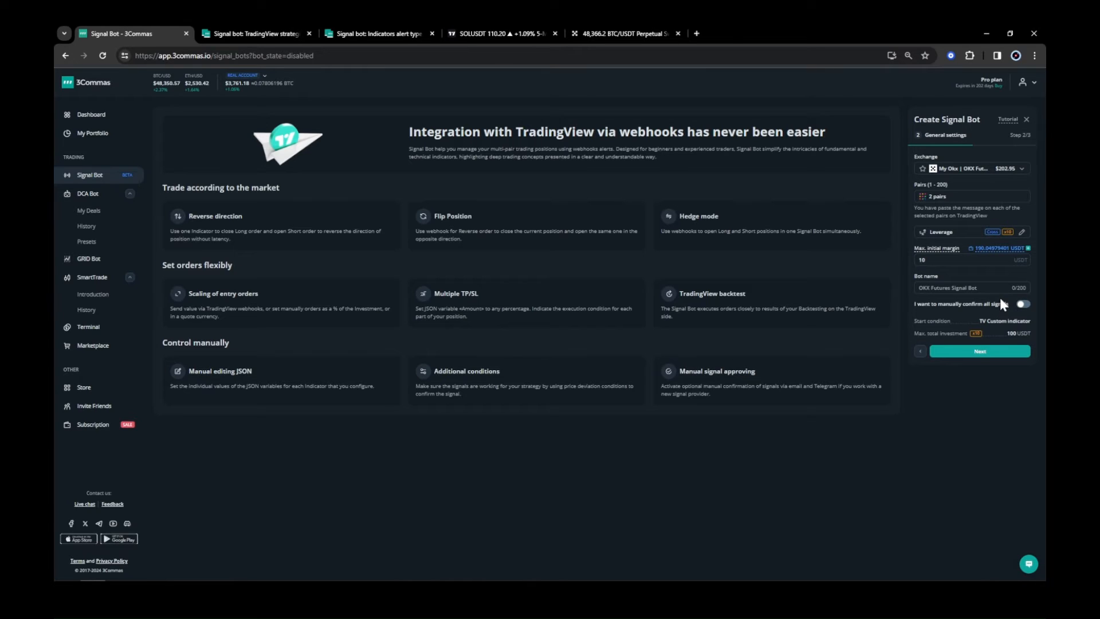
Set the max initial margin to 42 USDT.
click(957, 258)
key(ctrl+a)
text(35)
text(42)
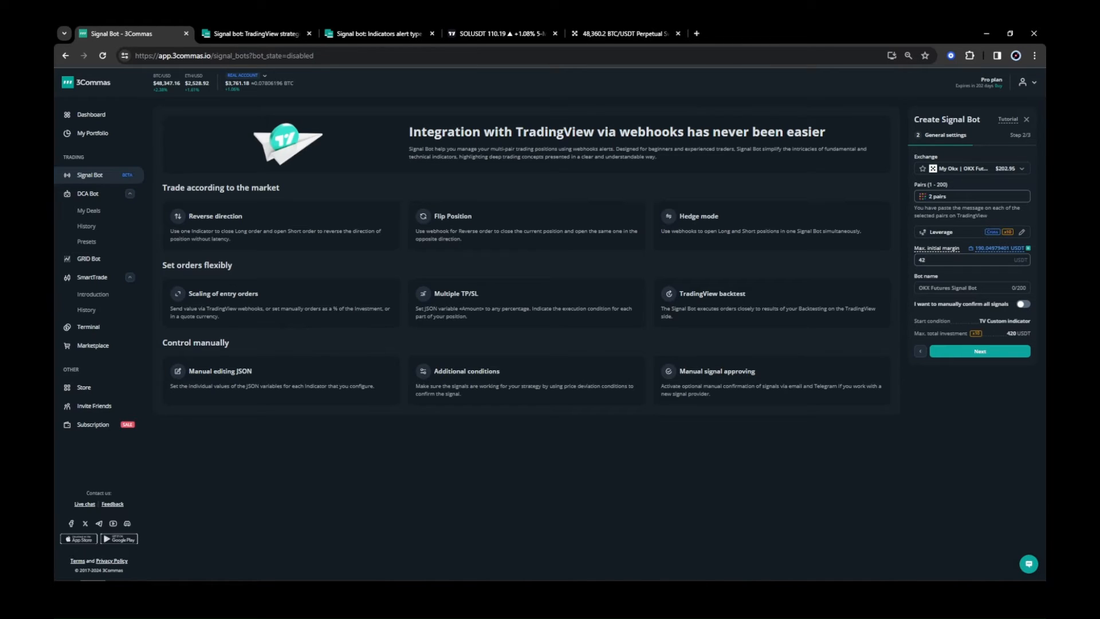
click(1024, 305)
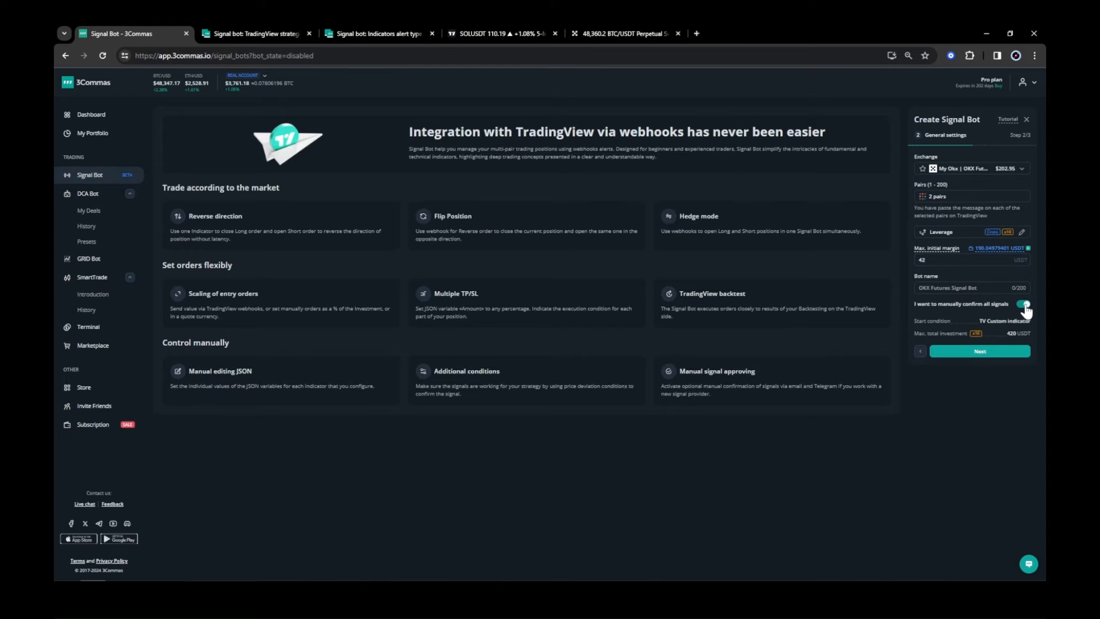
click(1024, 305)
Name the bot OK Test Bot 01 and continue to the orders alert step.
click(964, 288)
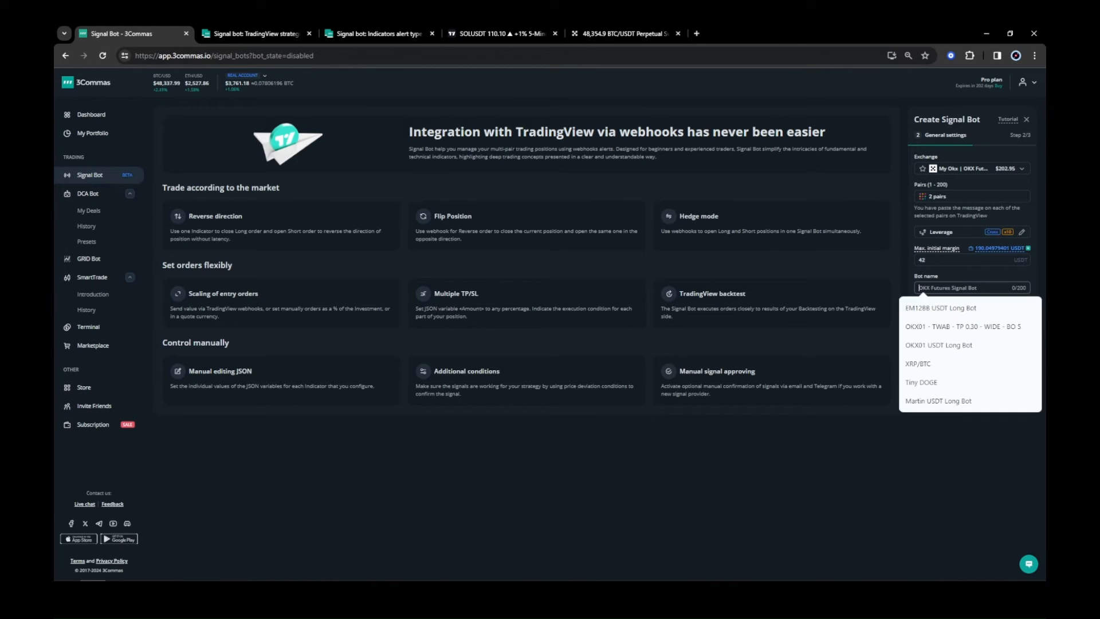
text(OK Test)
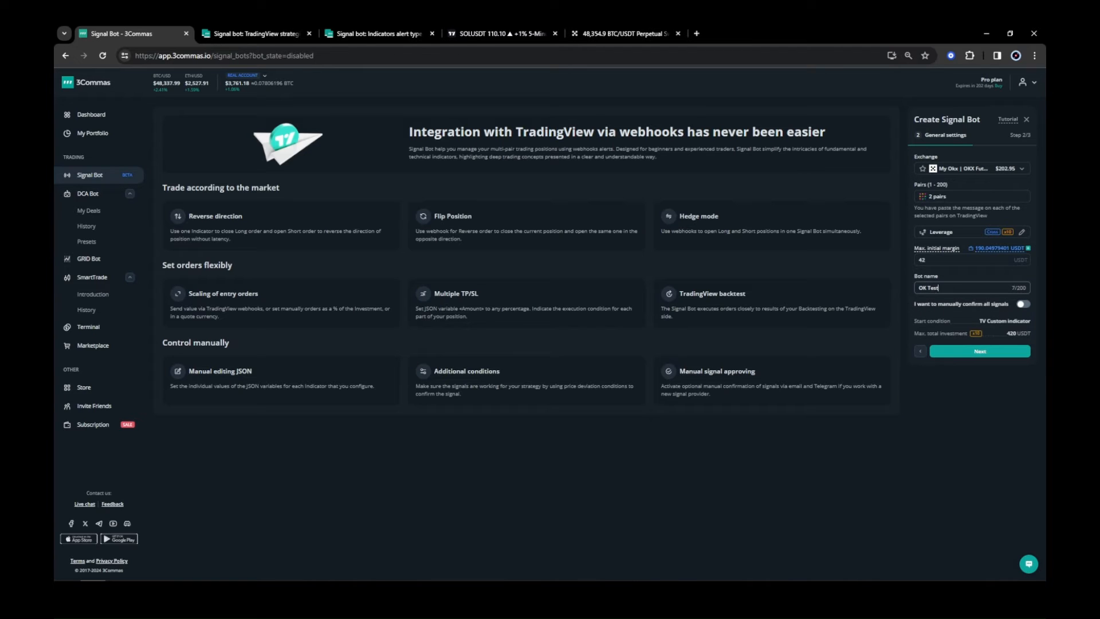
text( Bot 01)
click(999, 355)
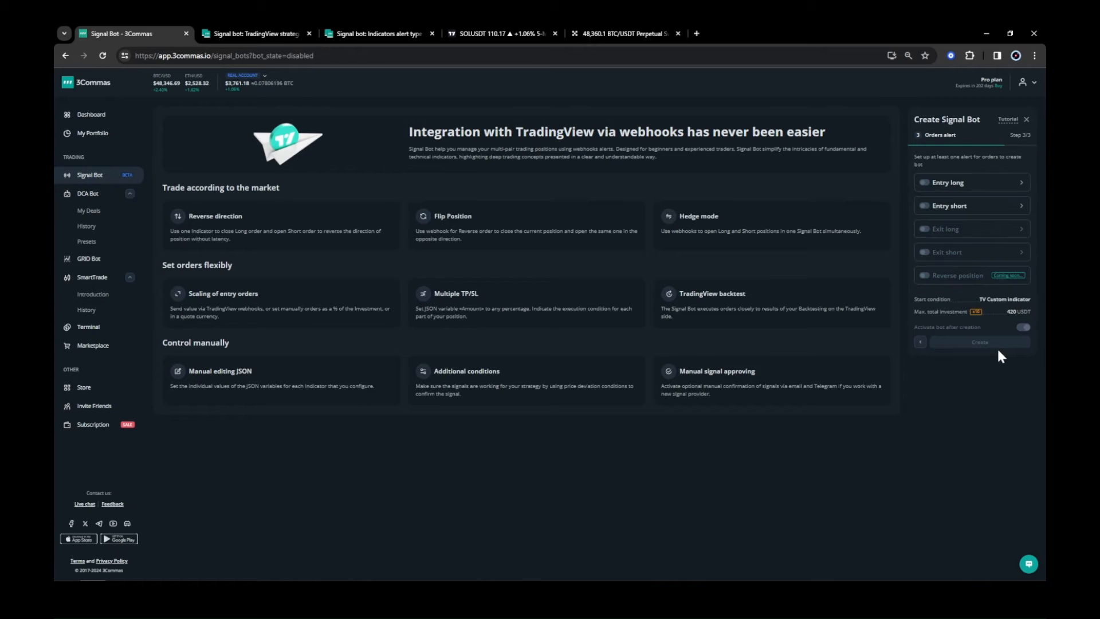
Copy the Entry short webhook message into Notepad below the webhook URL and confirm the entry short alert.
click(985, 216)
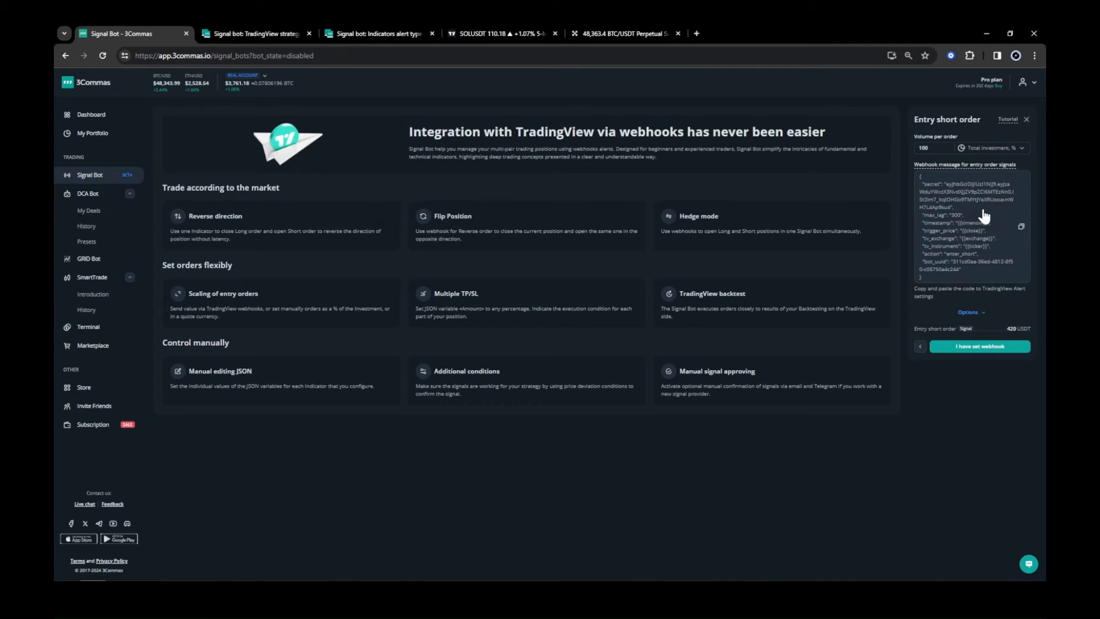
click(1022, 227)
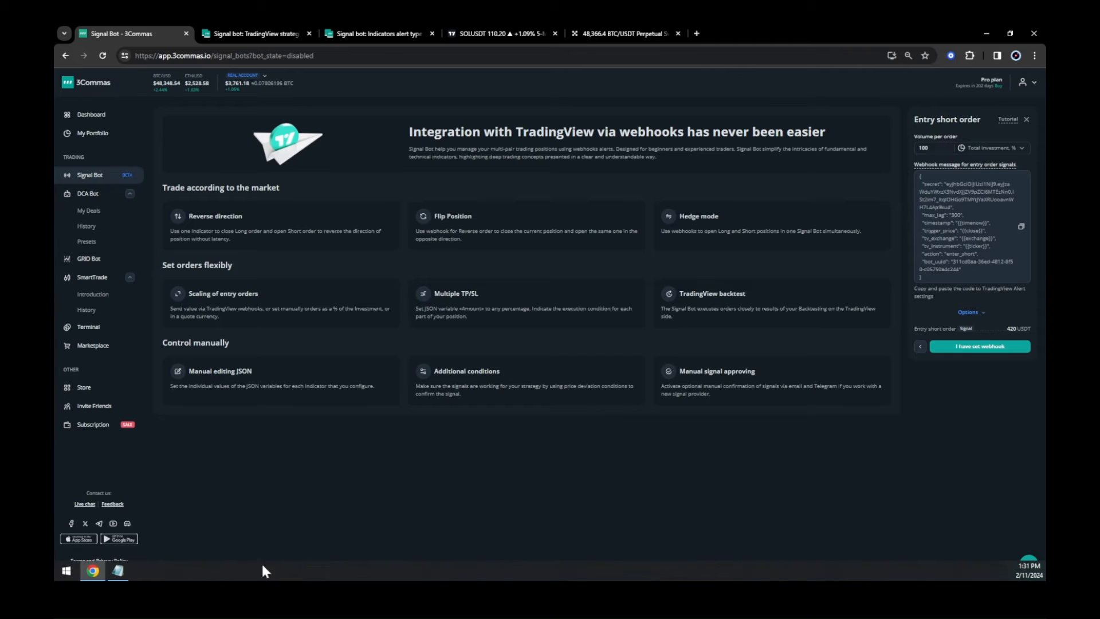
click(117, 571)
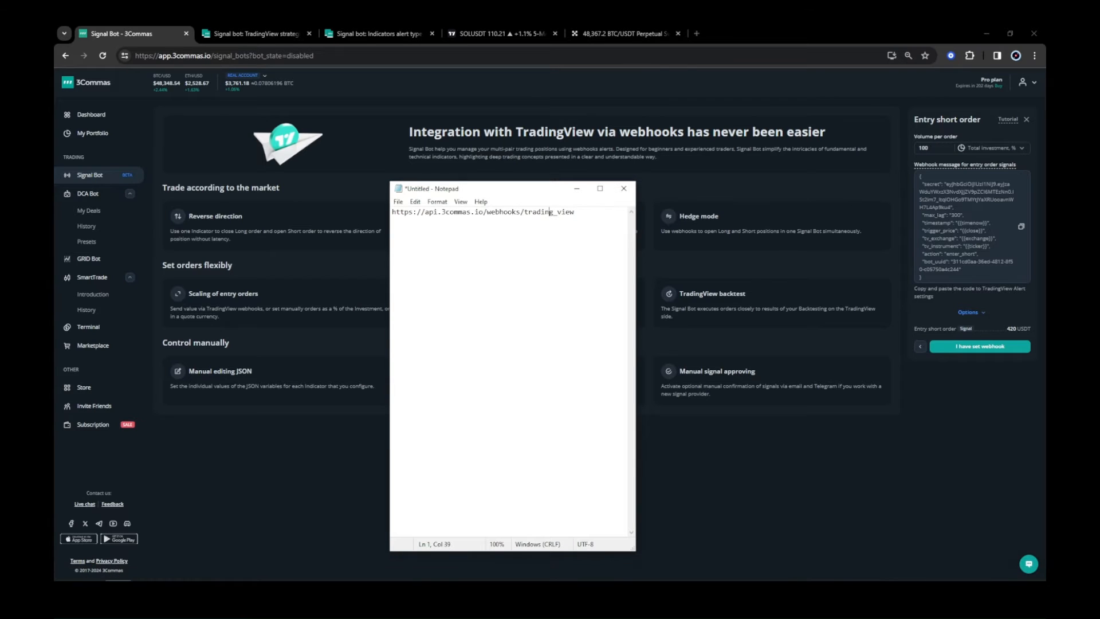
key(Return)
key(Return)
key(ctrl+v)
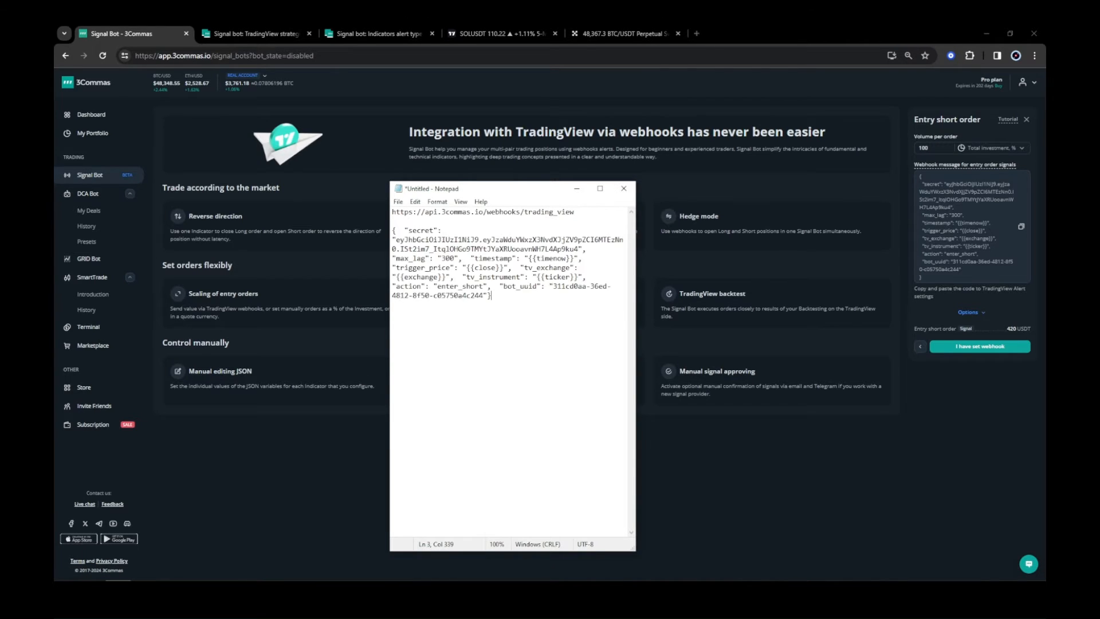
key(Return)
key(Return)
click(968, 348)
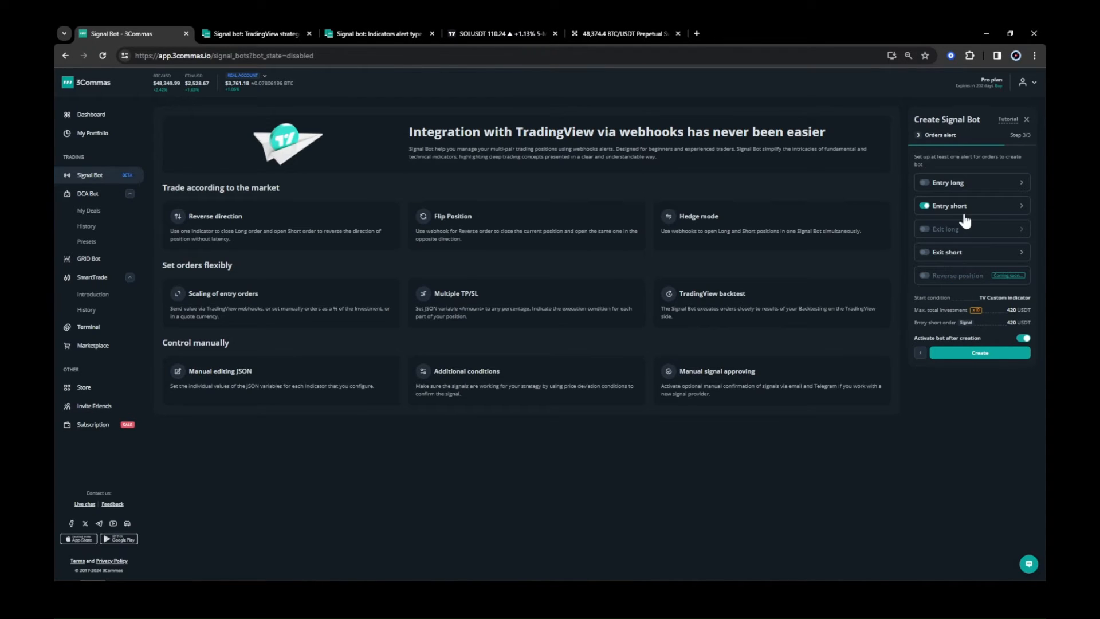
Copy the Exit short webhook message and paste it into Notepad under the entry short message.
click(957, 253)
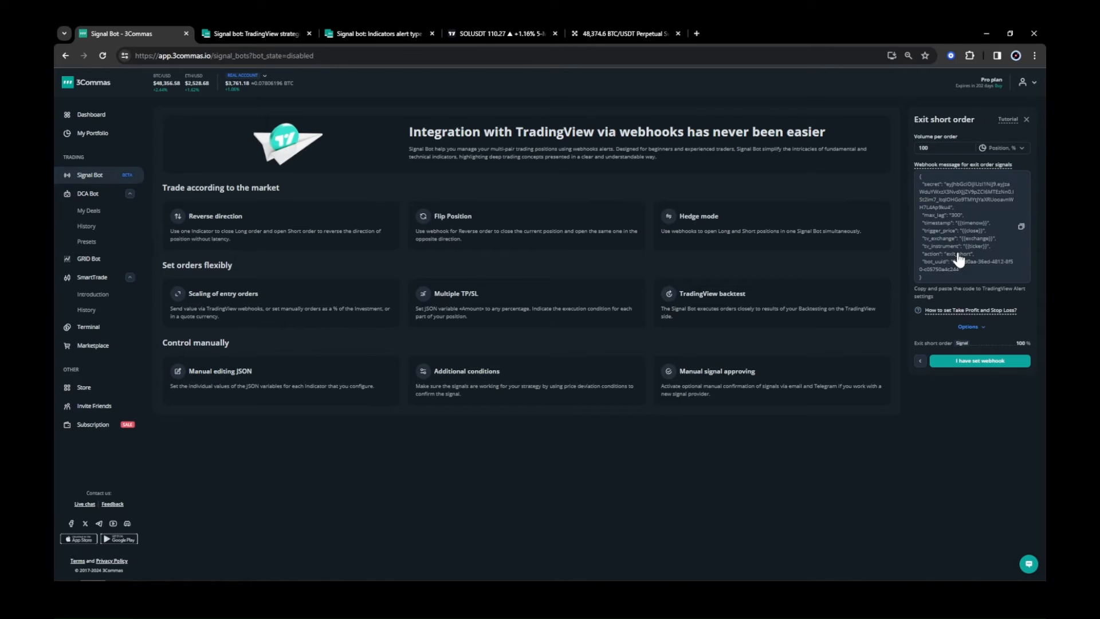
click(1022, 227)
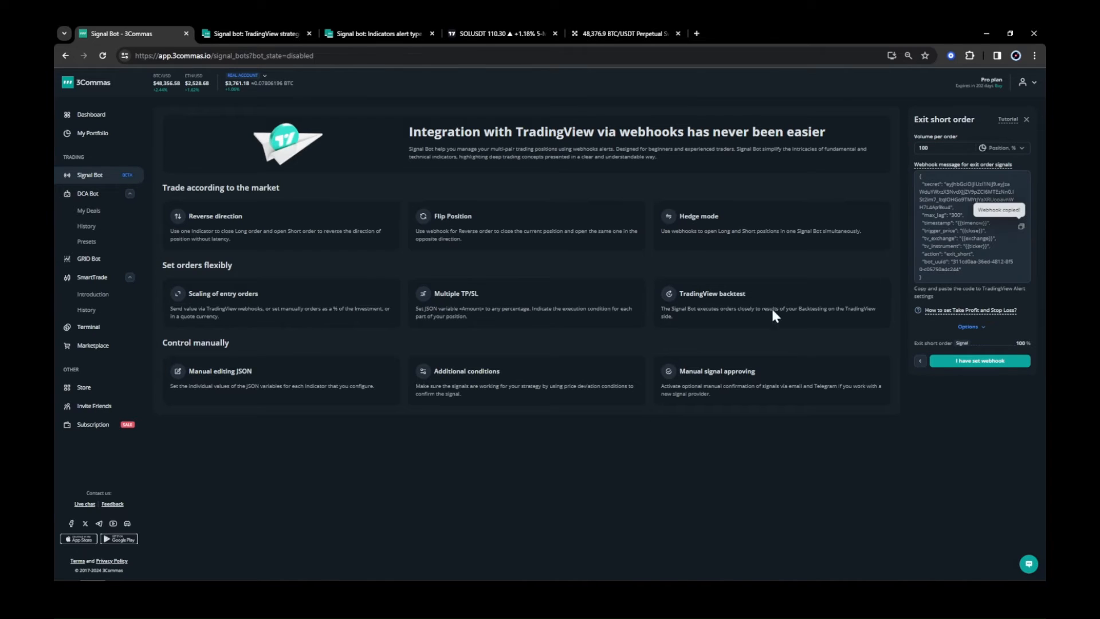
mouse_move(236, 577)
click(119, 571)
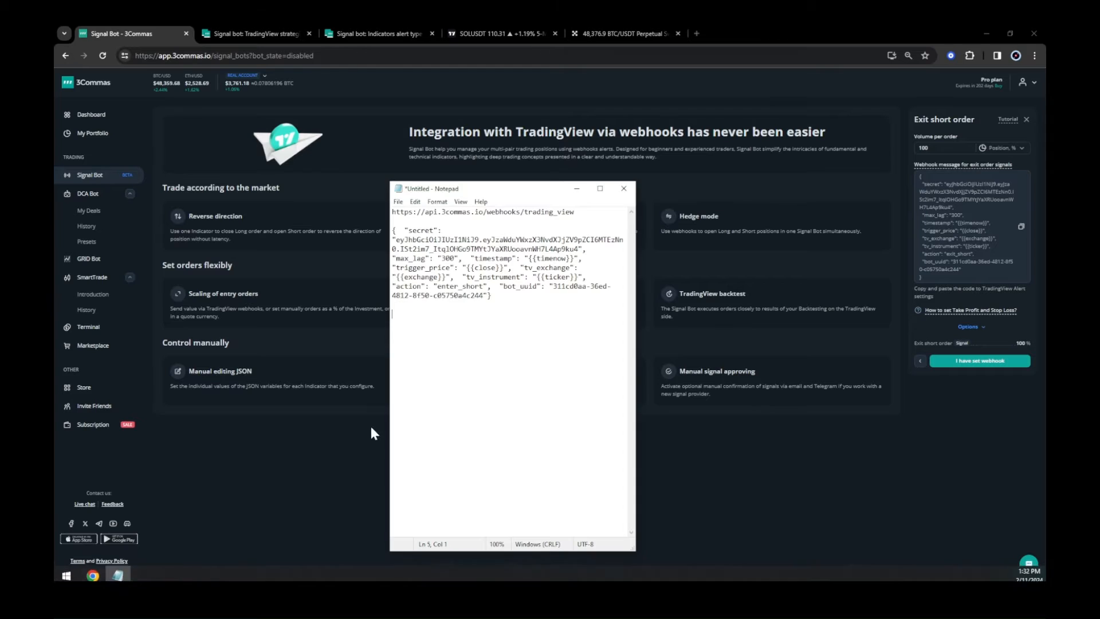
key(ctrl+v)
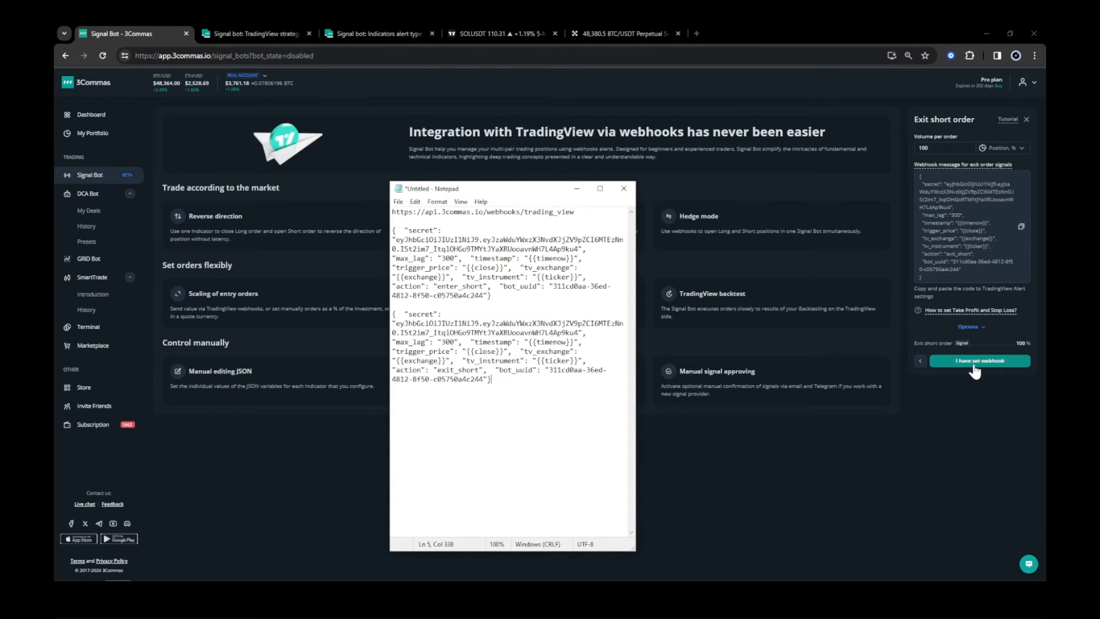
click(981, 328)
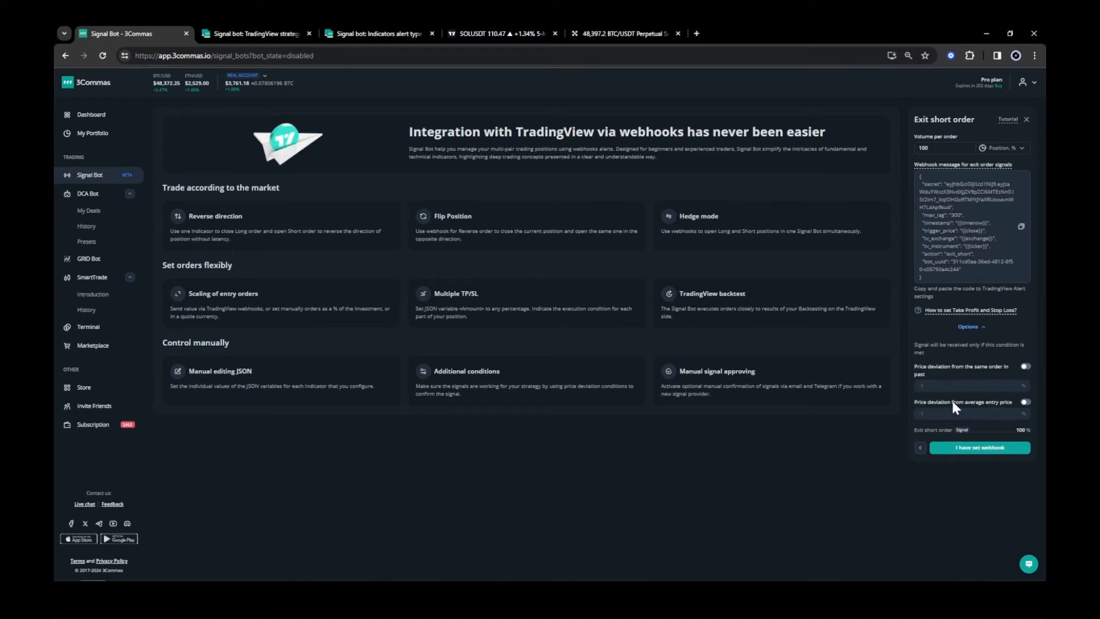
click(1025, 402)
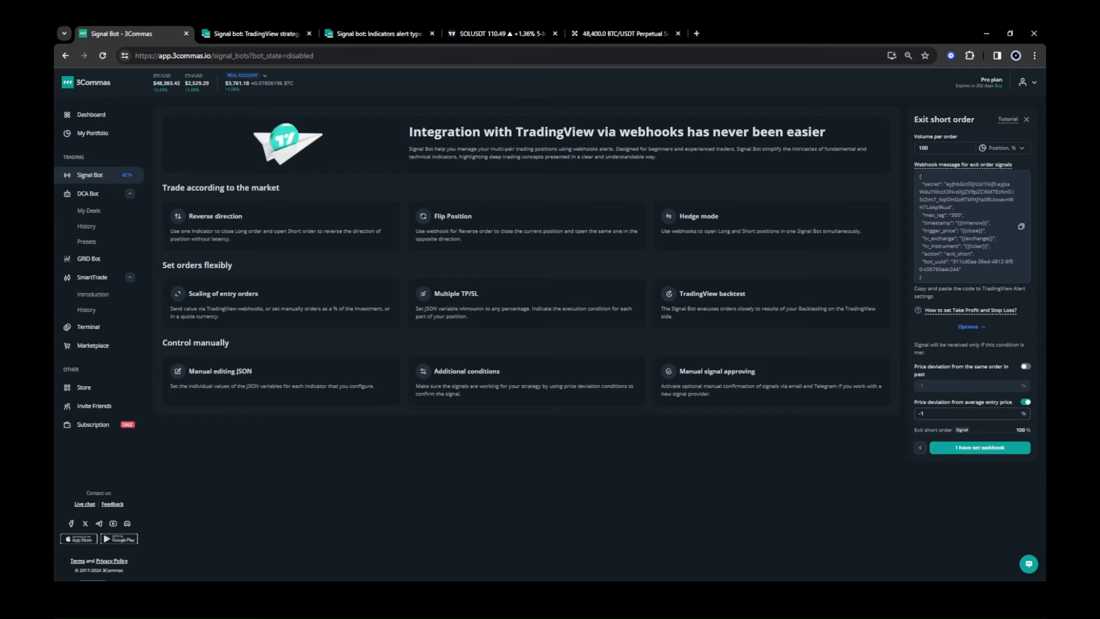
click(1025, 404)
click(1026, 369)
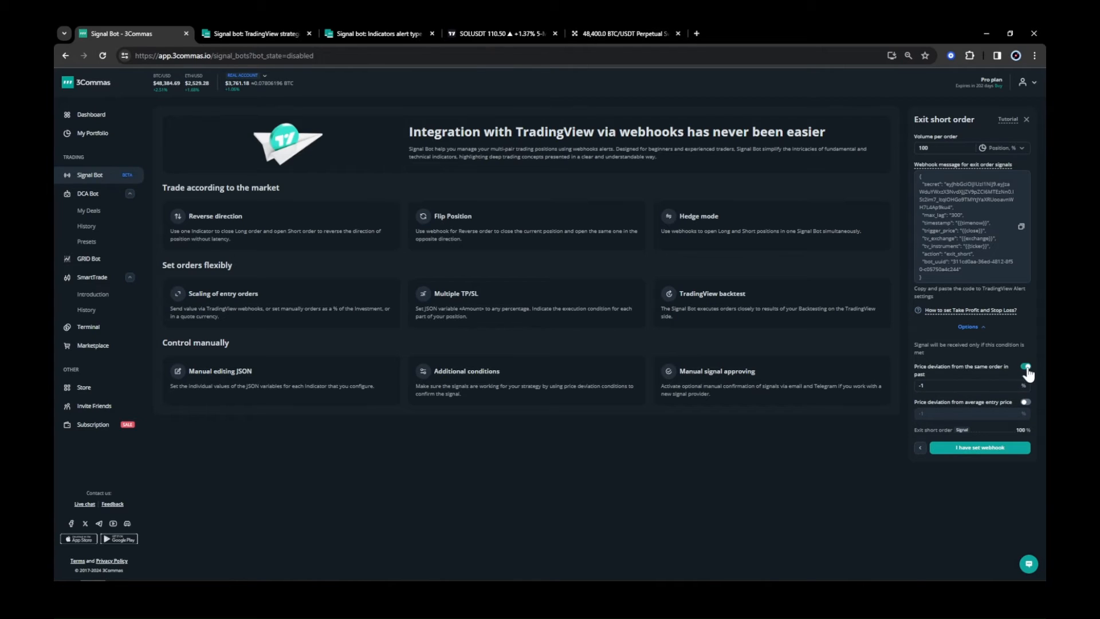
click(1026, 368)
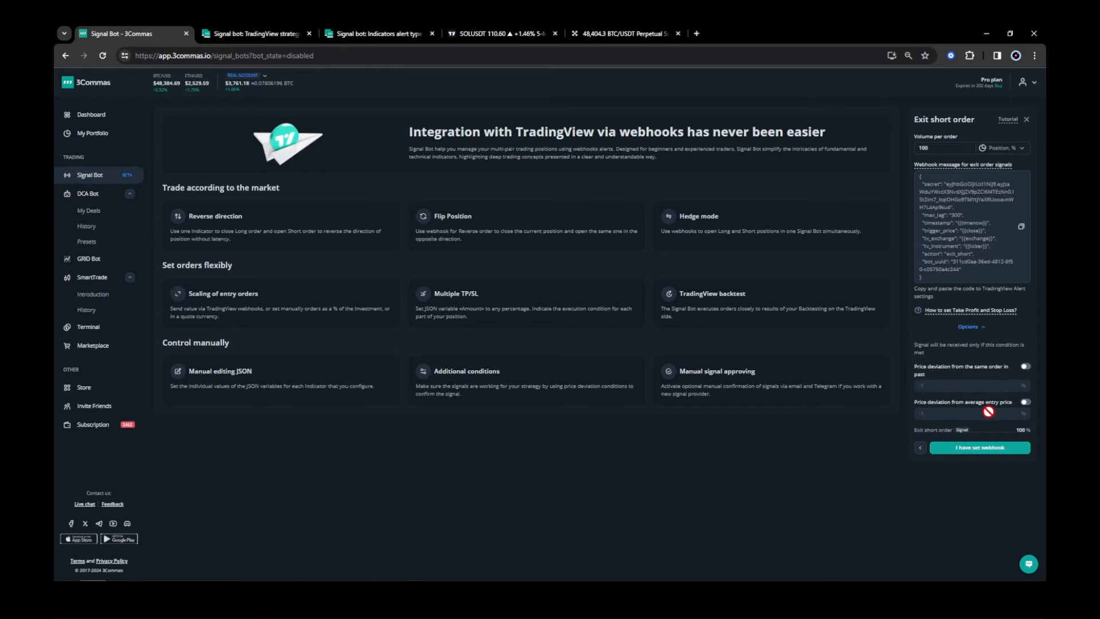
click(981, 329)
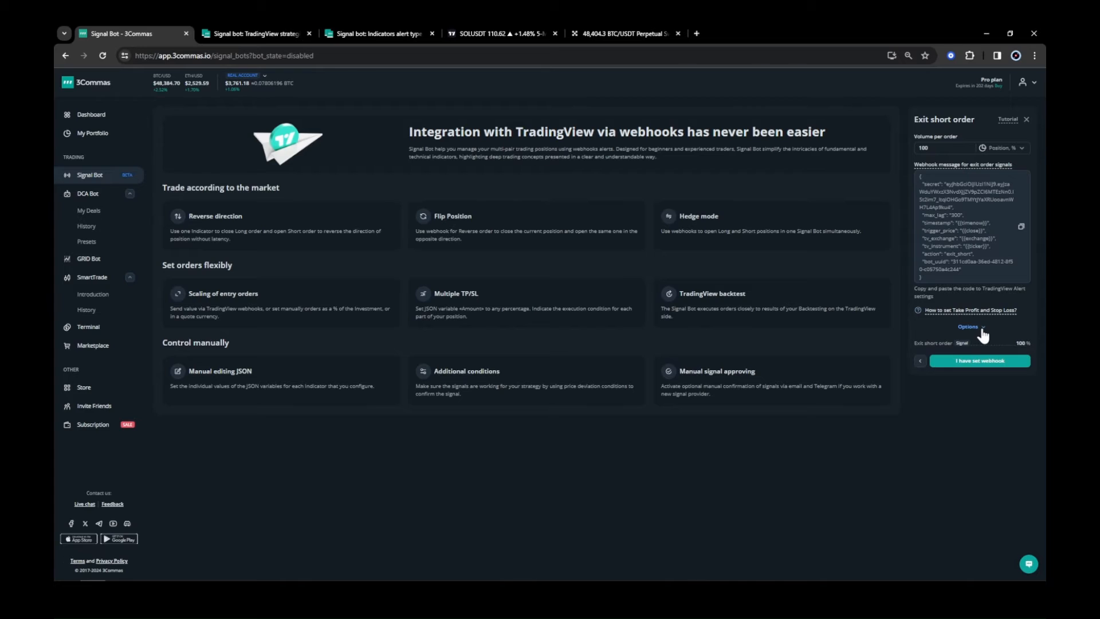
Confirm the exit short alert and create the signal bot.
click(975, 364)
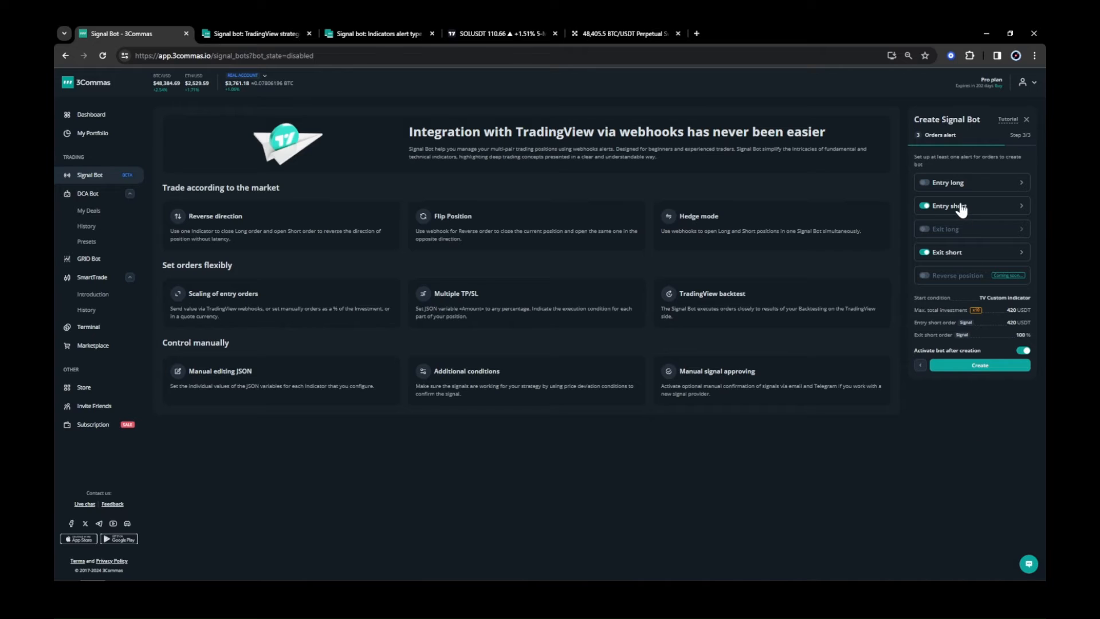
click(980, 367)
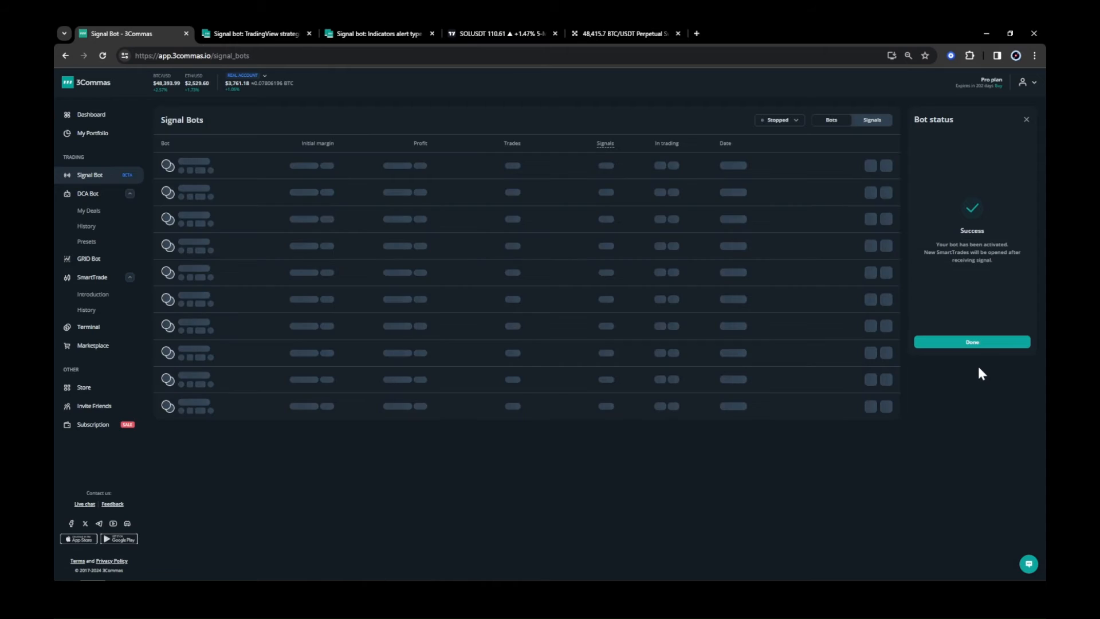
Close the success panel and filter the signal bot list to show active bots.
click(976, 347)
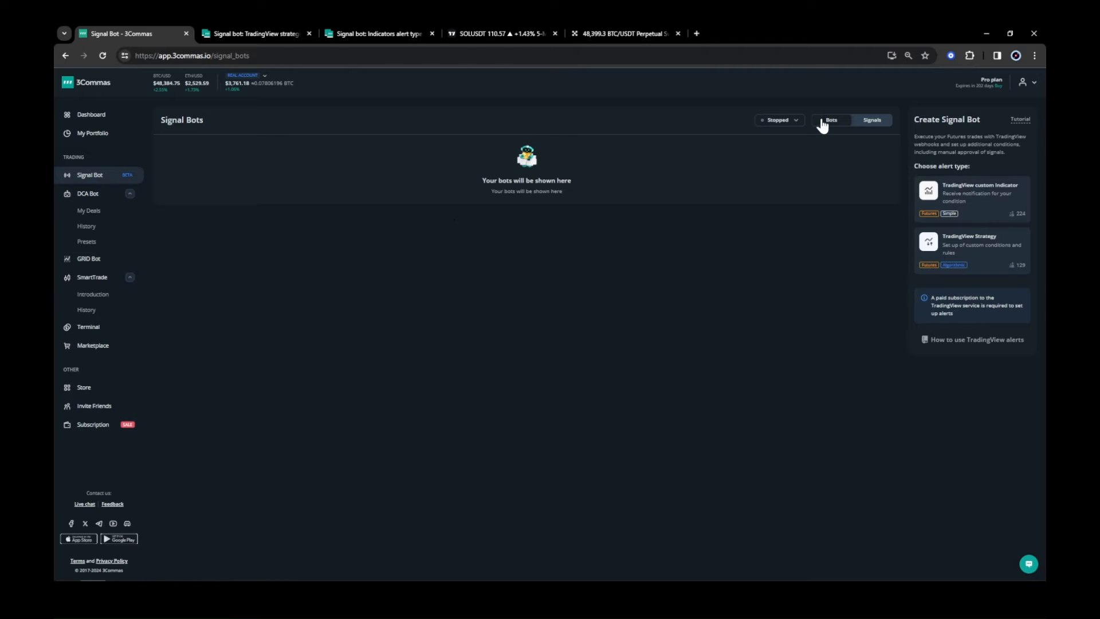
click(863, 120)
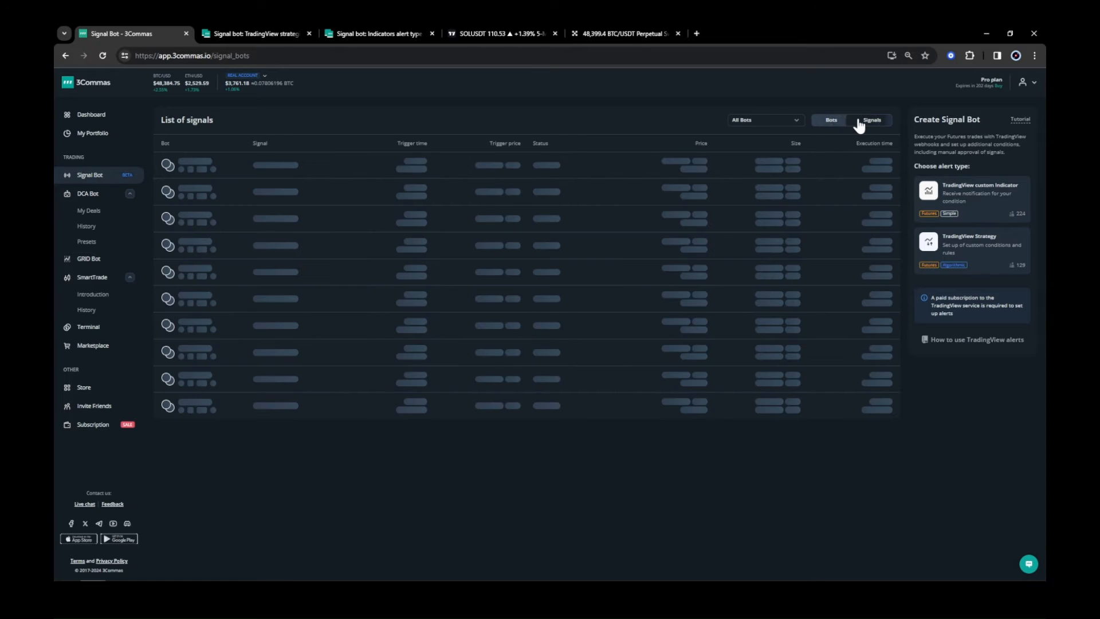
click(828, 124)
click(796, 124)
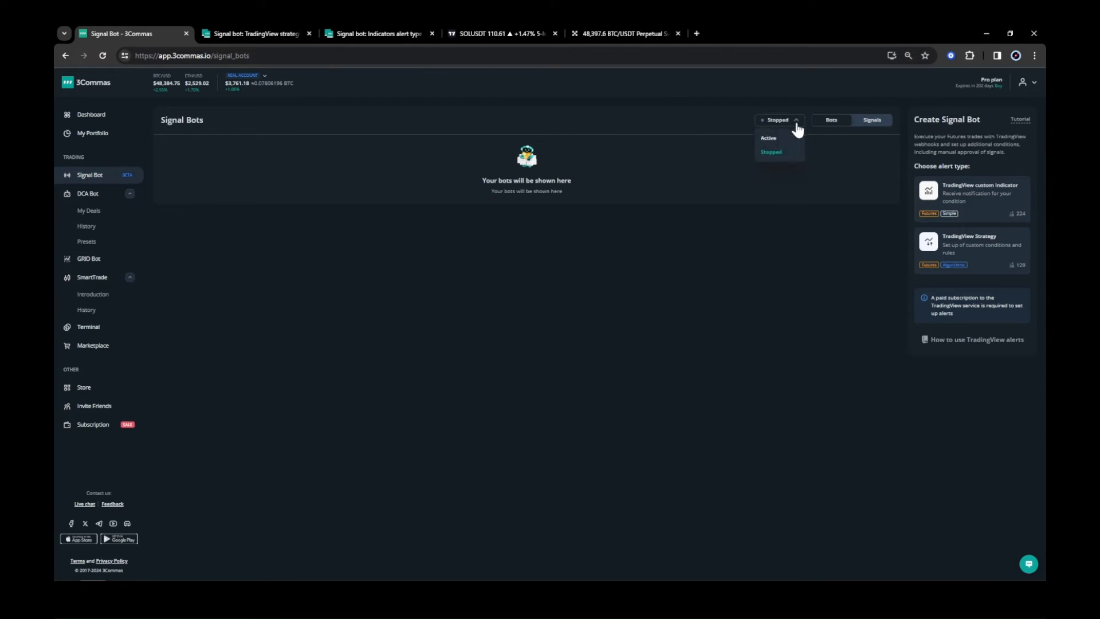
click(778, 138)
click(827, 214)
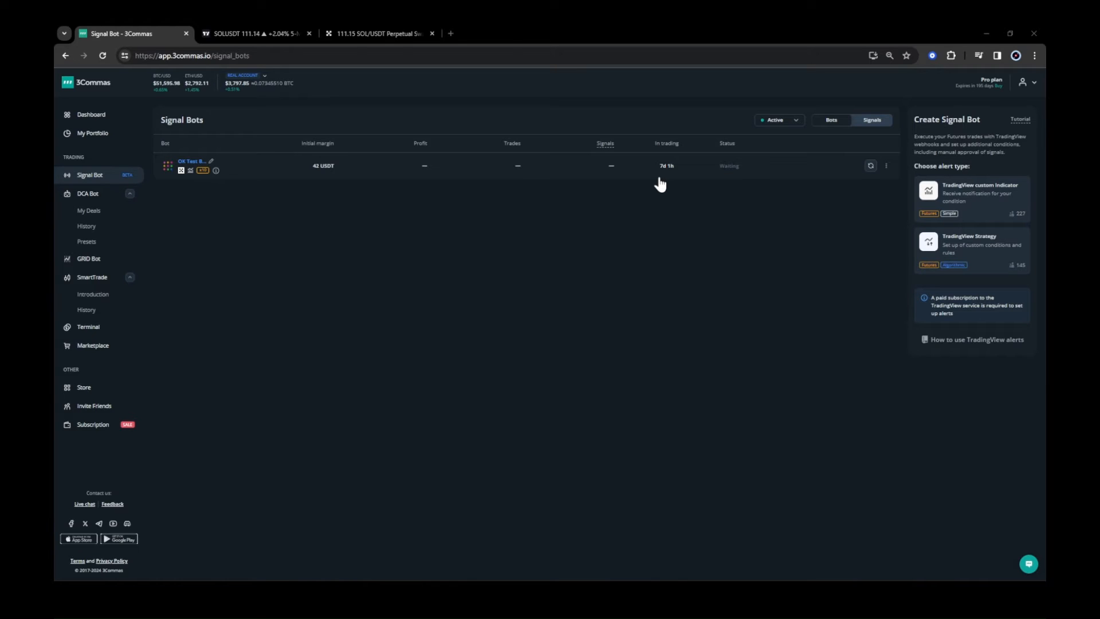
mouse_move(386, 577)
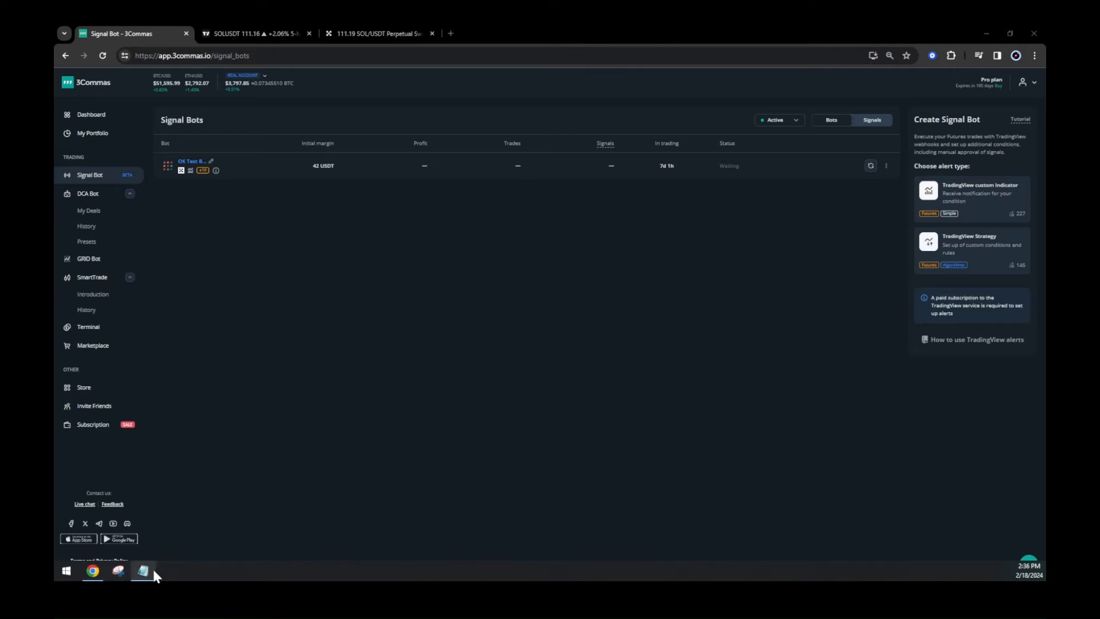
click(150, 570)
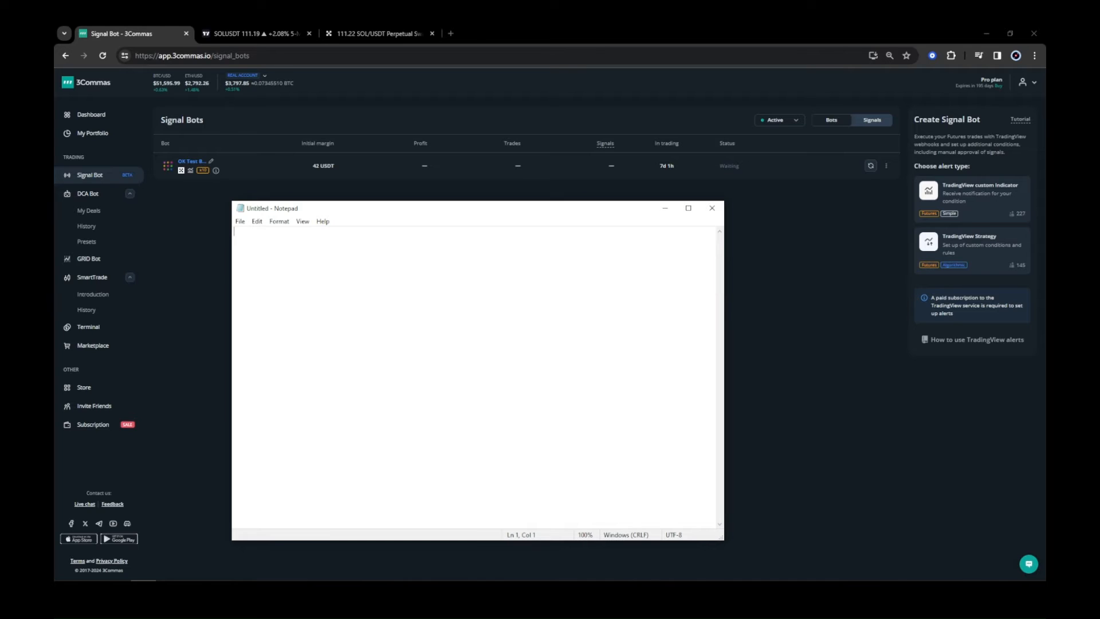
click(790, 249)
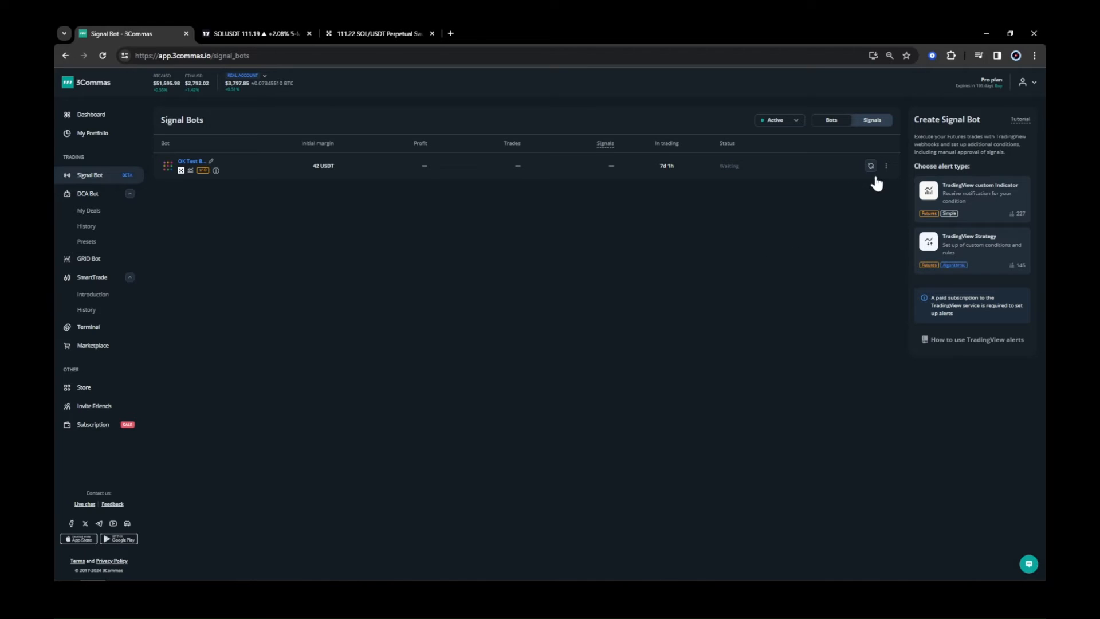
Edit OK Test Bot 01, continue to the orders alert step and open the entry short alert.
click(886, 166)
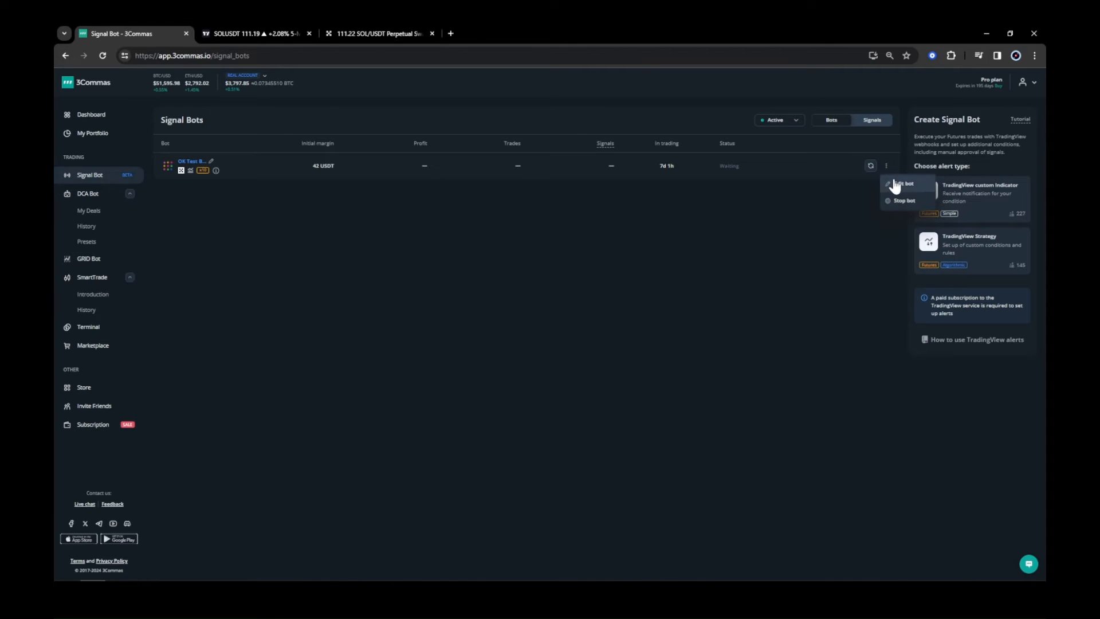
click(895, 184)
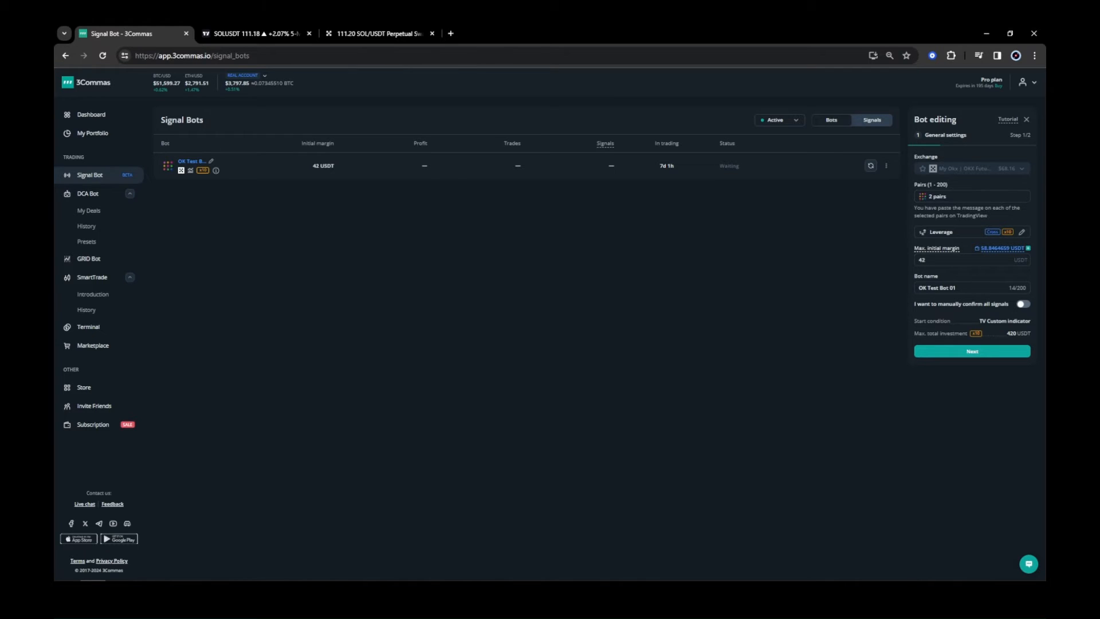
click(974, 352)
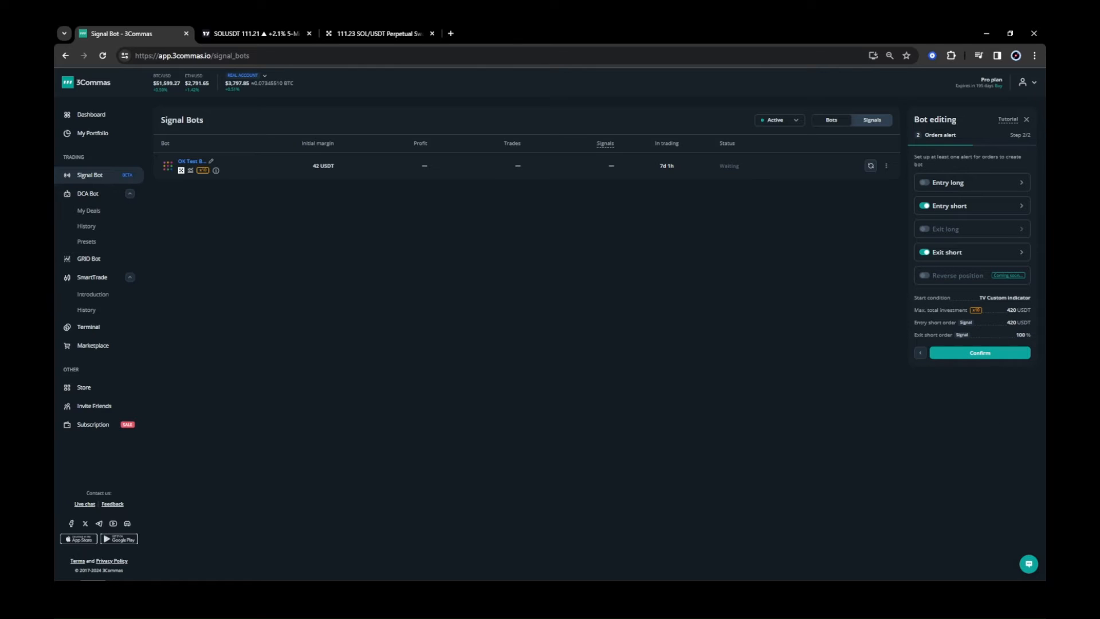
click(979, 210)
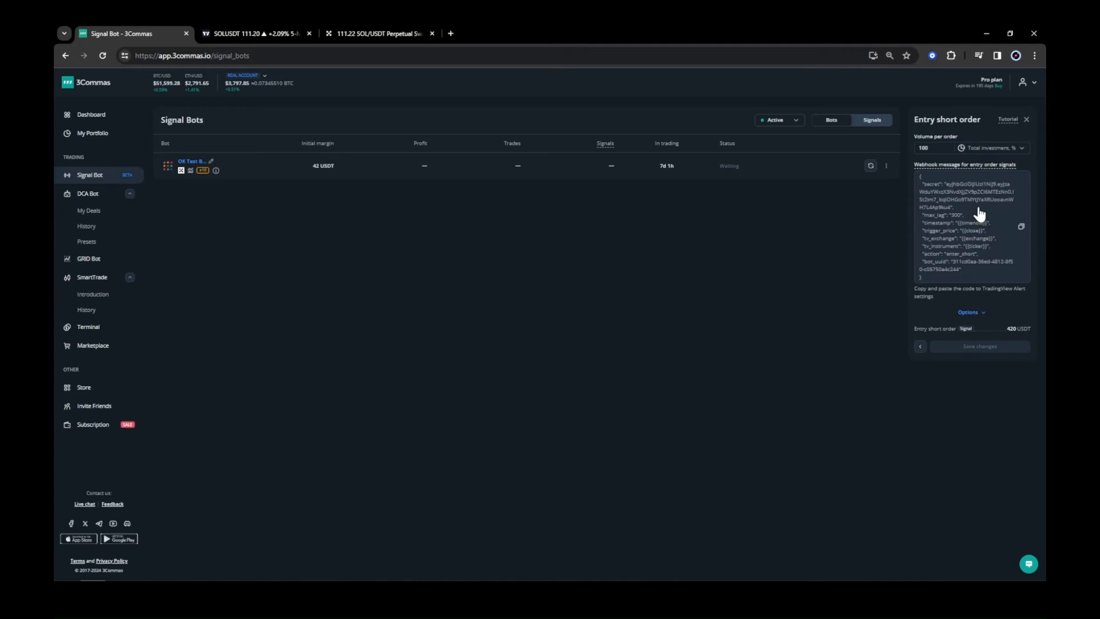
Copy the entry short webhook message into Notepad and add two blank lines after it.
click(1021, 227)
mouse_move(293, 551)
click(151, 570)
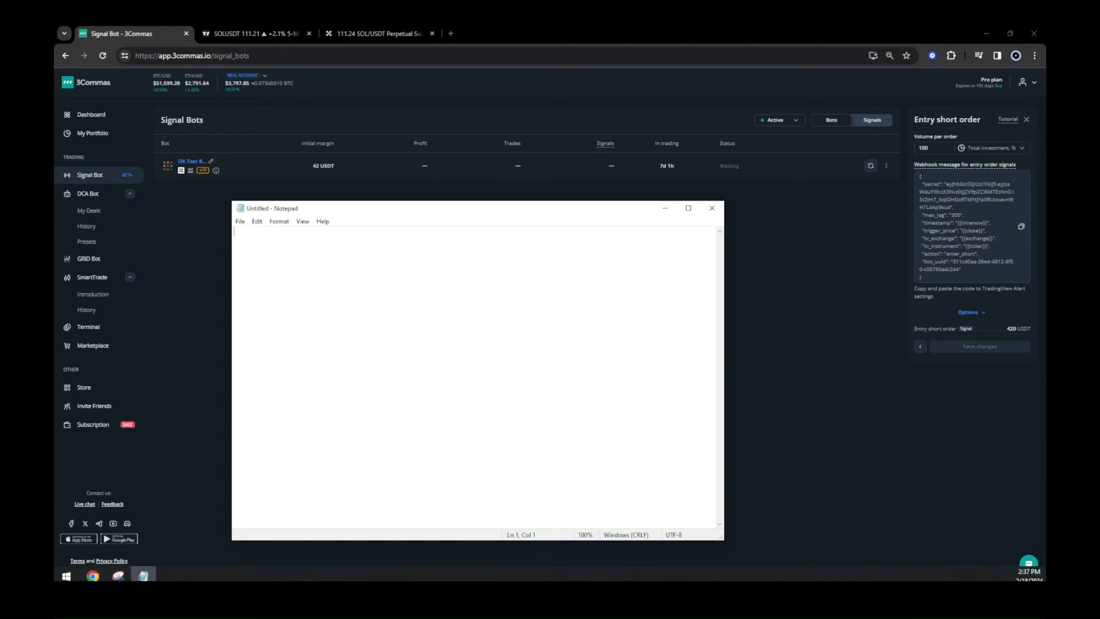
key(ctrl+v)
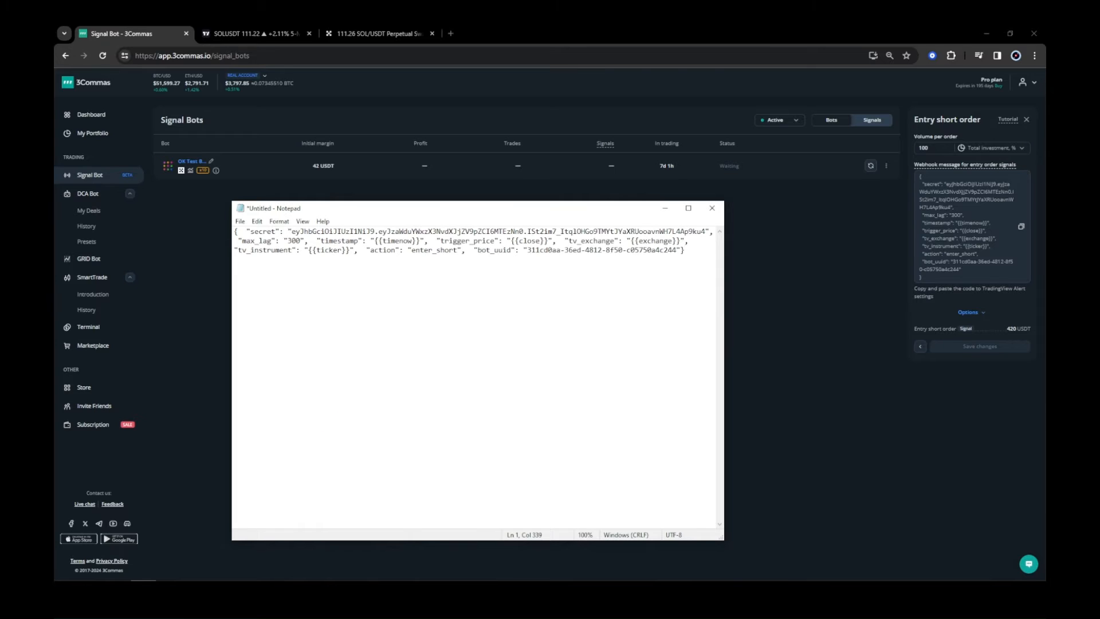
key(Return)
key(Return)
Copy the exit short webhook message into Notepad below the entry message, then reopen the entry short alert.
click(1028, 121)
click(999, 253)
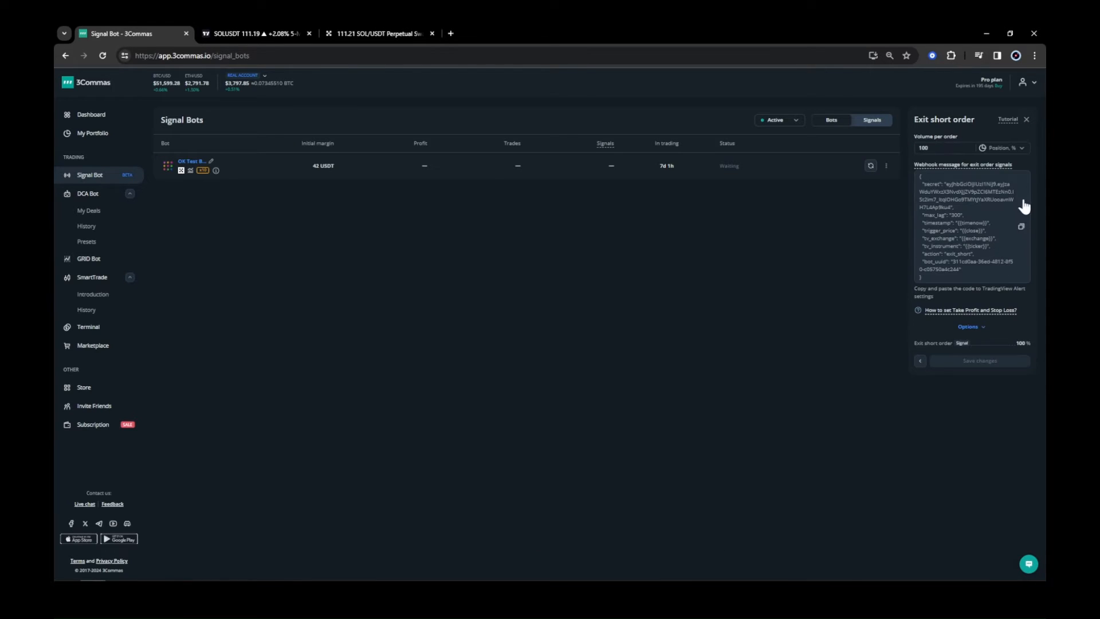
click(1021, 227)
click(143, 571)
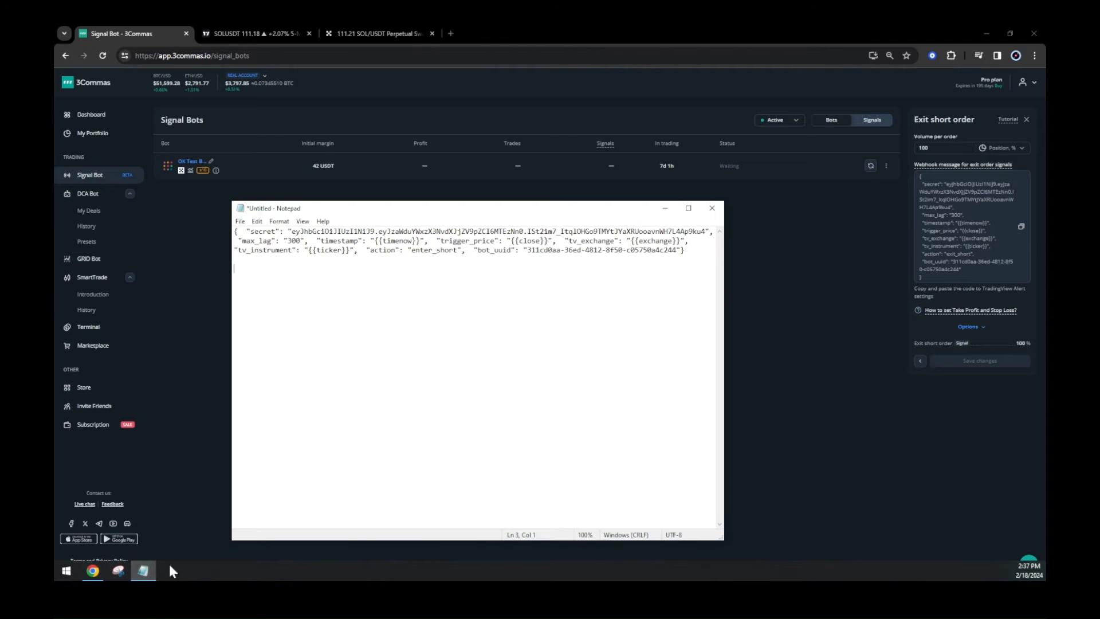
key(ctrl+v)
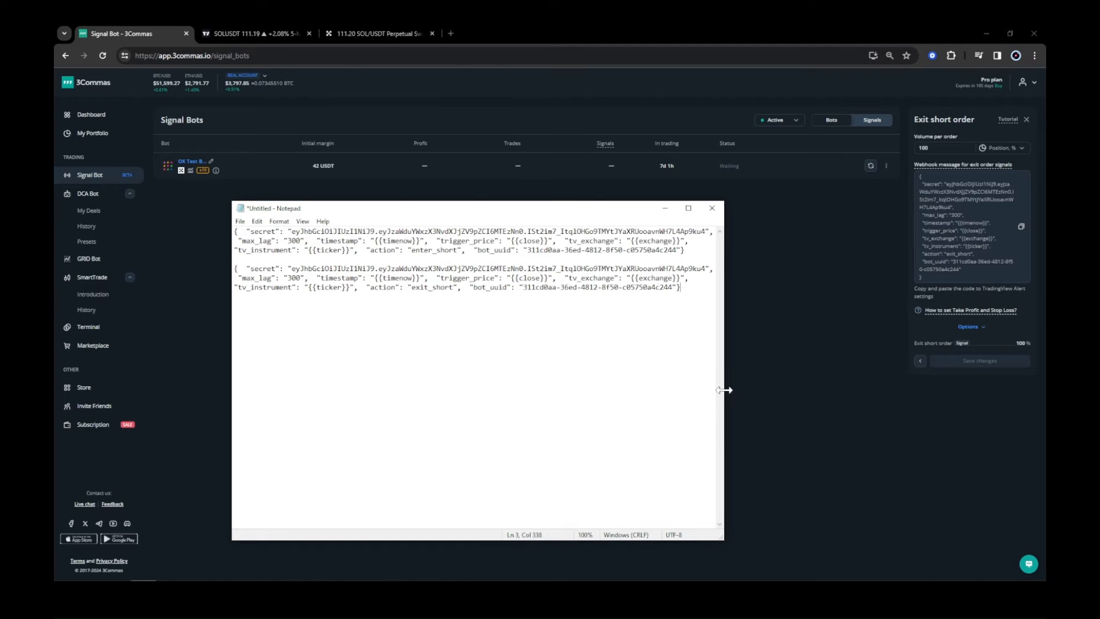
drag(724, 395, 617, 394)
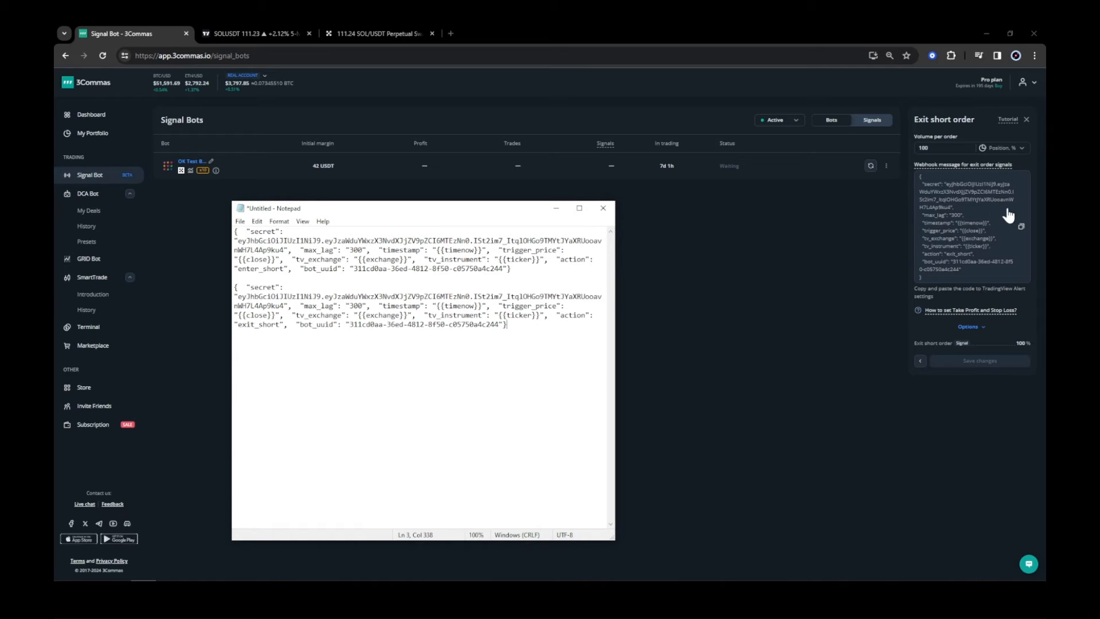
click(1026, 119)
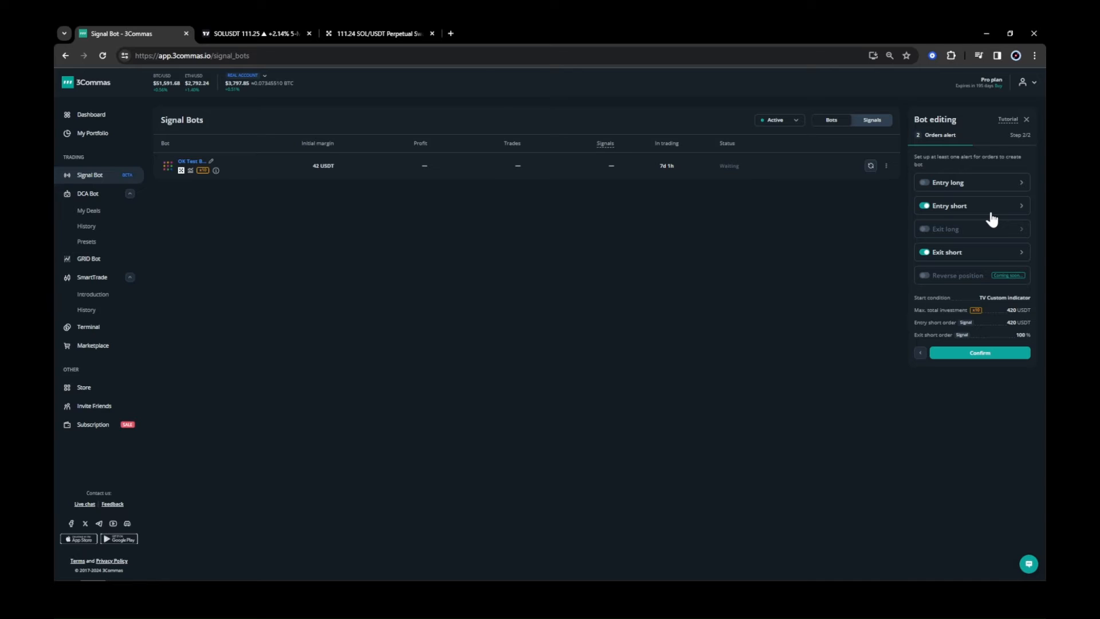
click(949, 215)
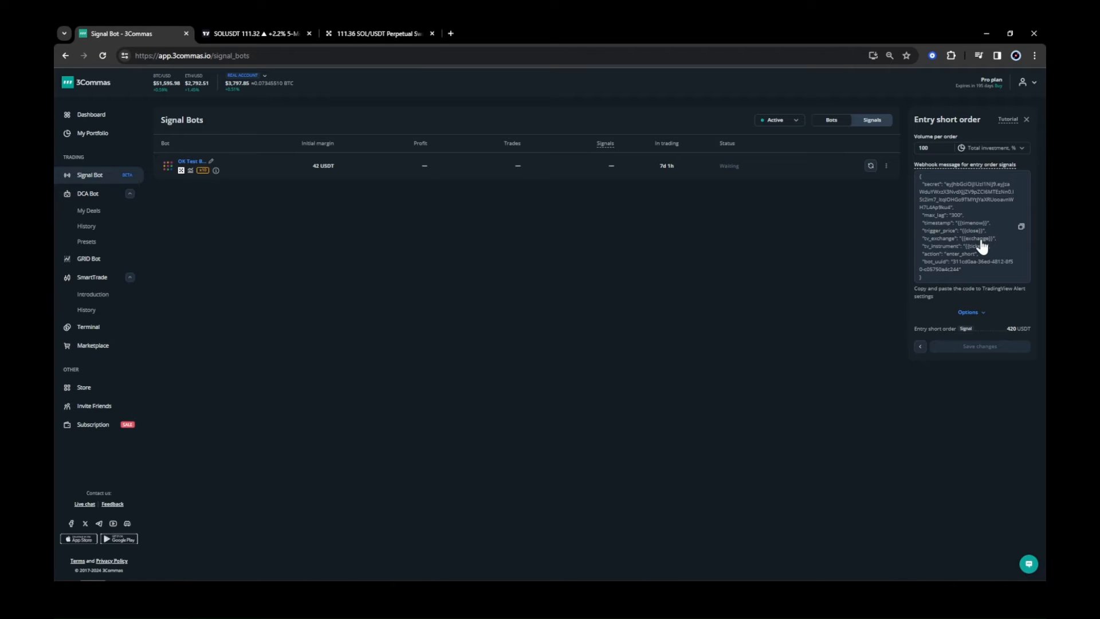
Switch the TradingView chart to the SOLUSDT.P perpetual swap contract on OKX.
click(263, 32)
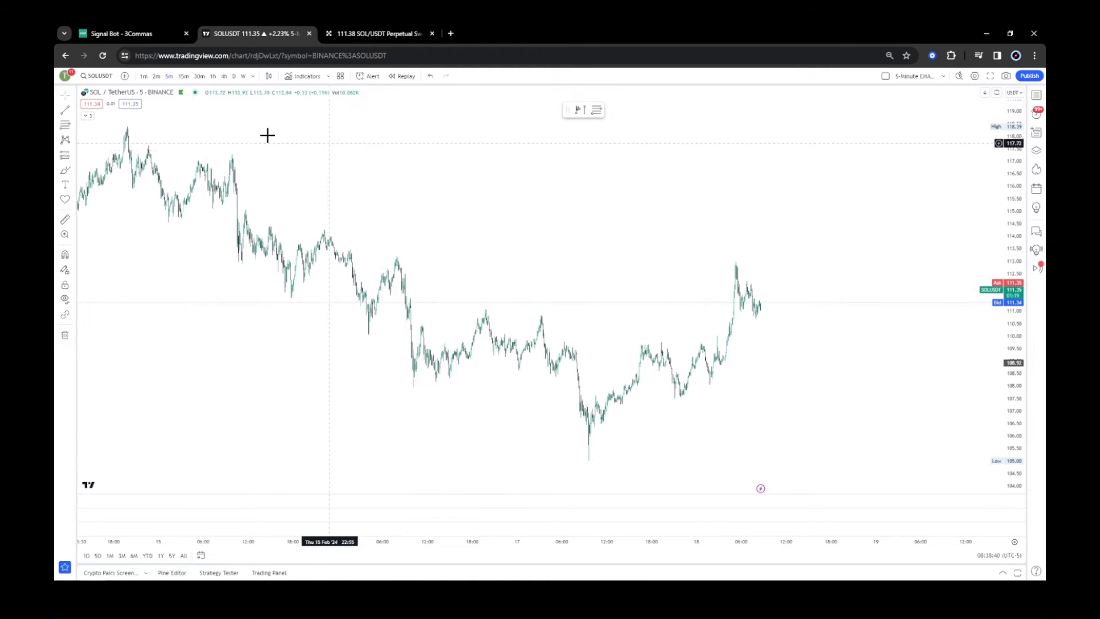
click(99, 77)
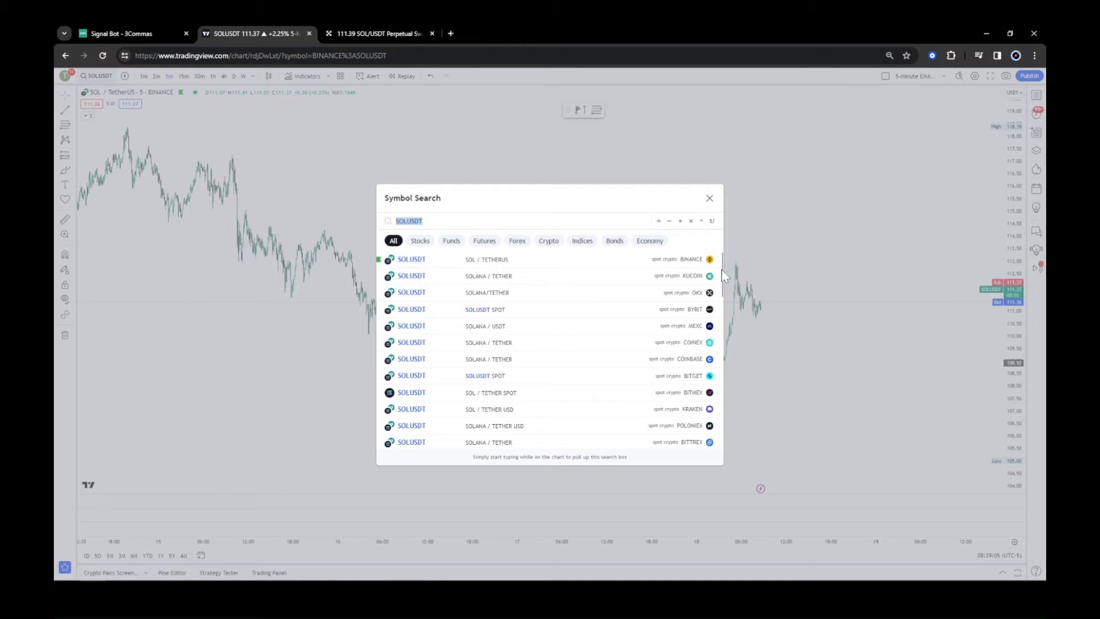
drag(721, 270, 721, 321)
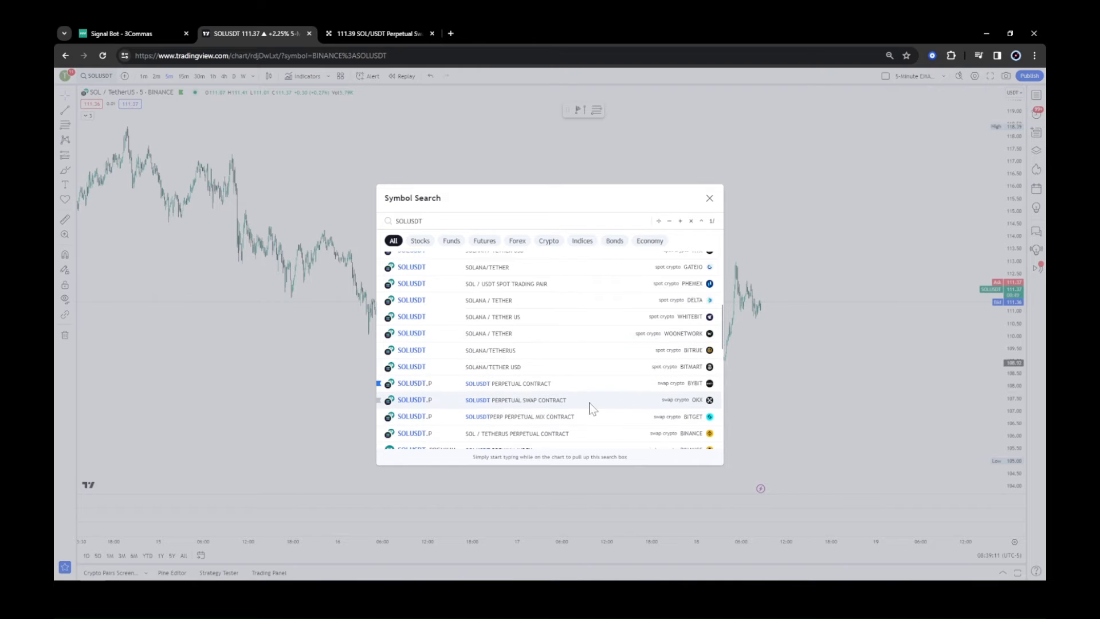
click(559, 407)
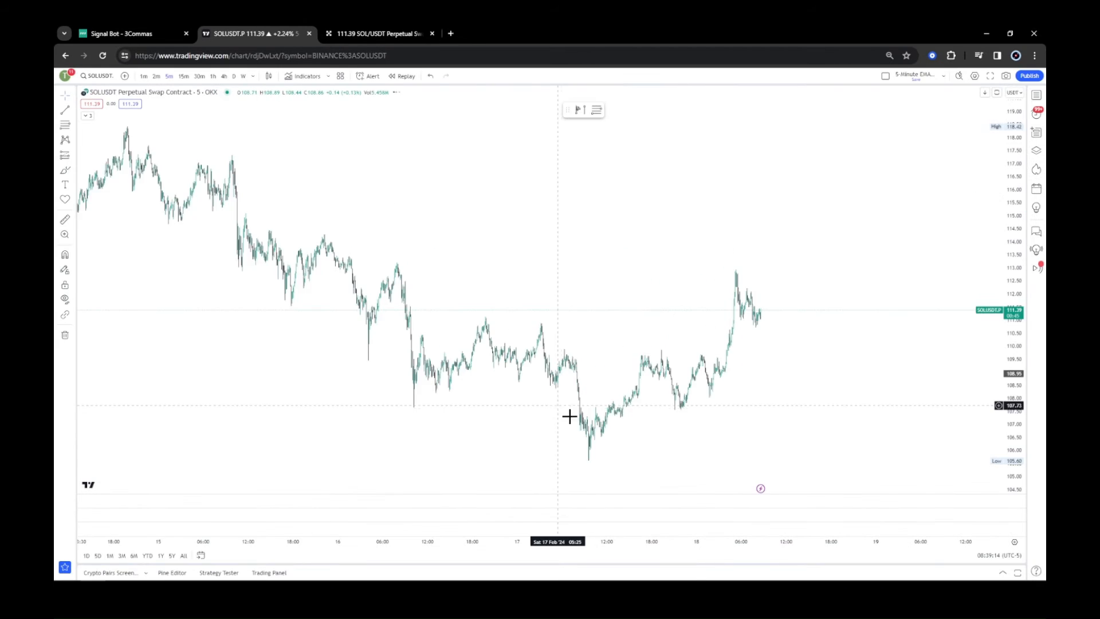
drag(666, 542, 586, 544)
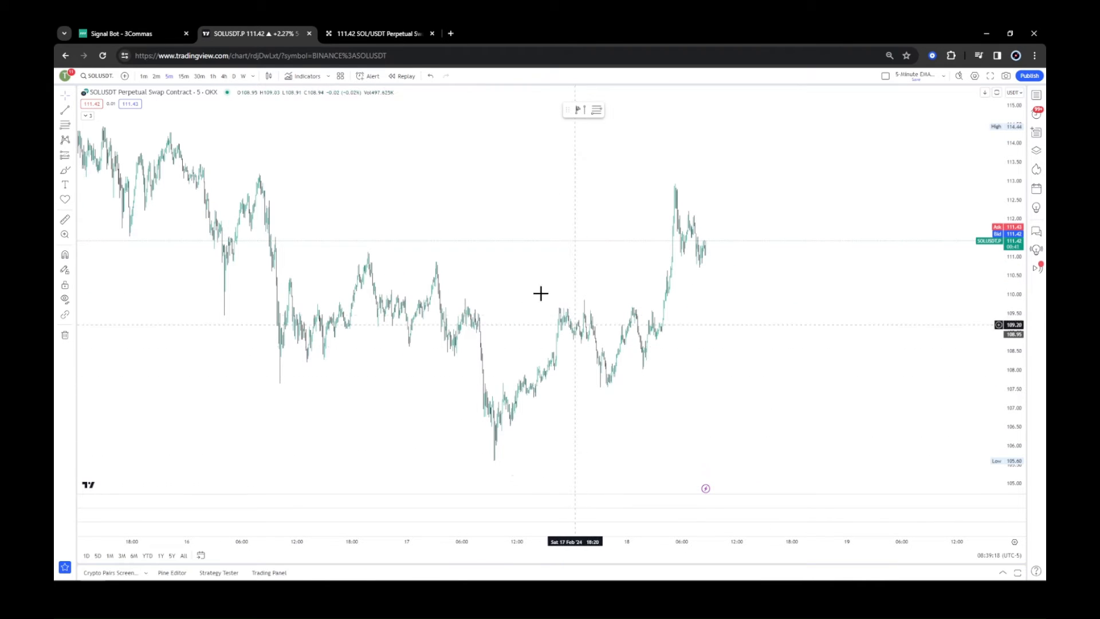
Copy the entry short webhook message from the bot settings and return to the TradingView chart.
click(370, 31)
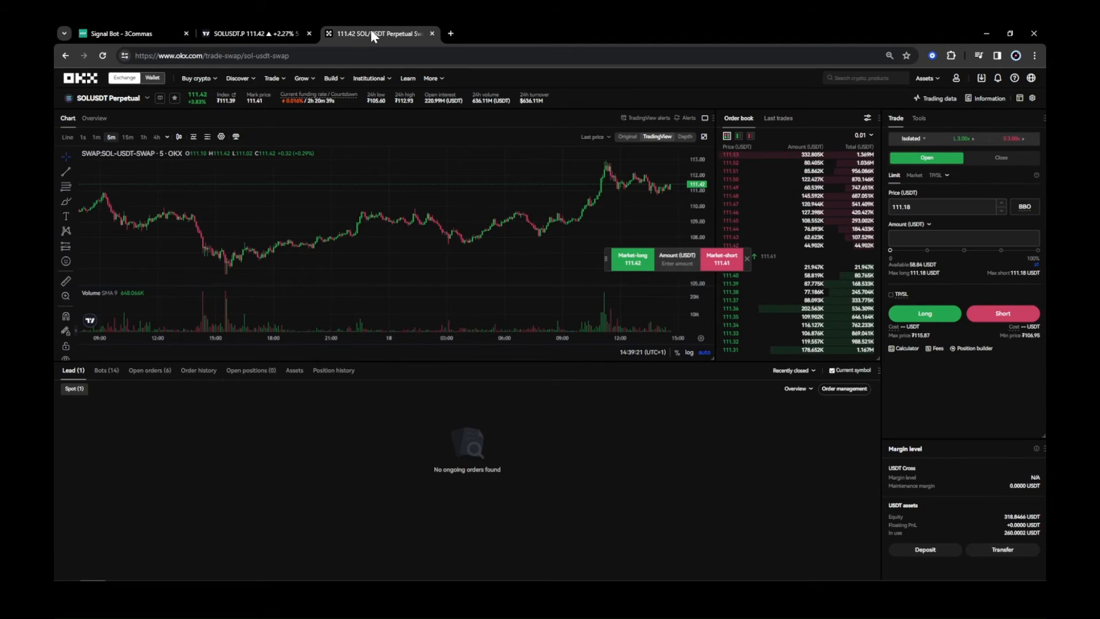
click(158, 33)
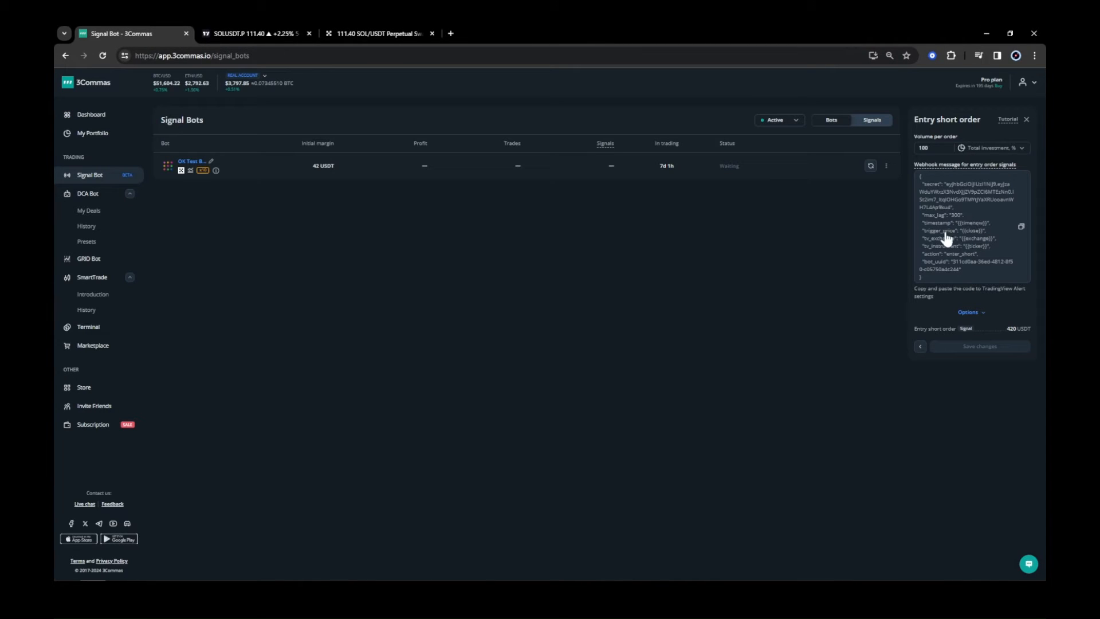
click(993, 249)
click(254, 32)
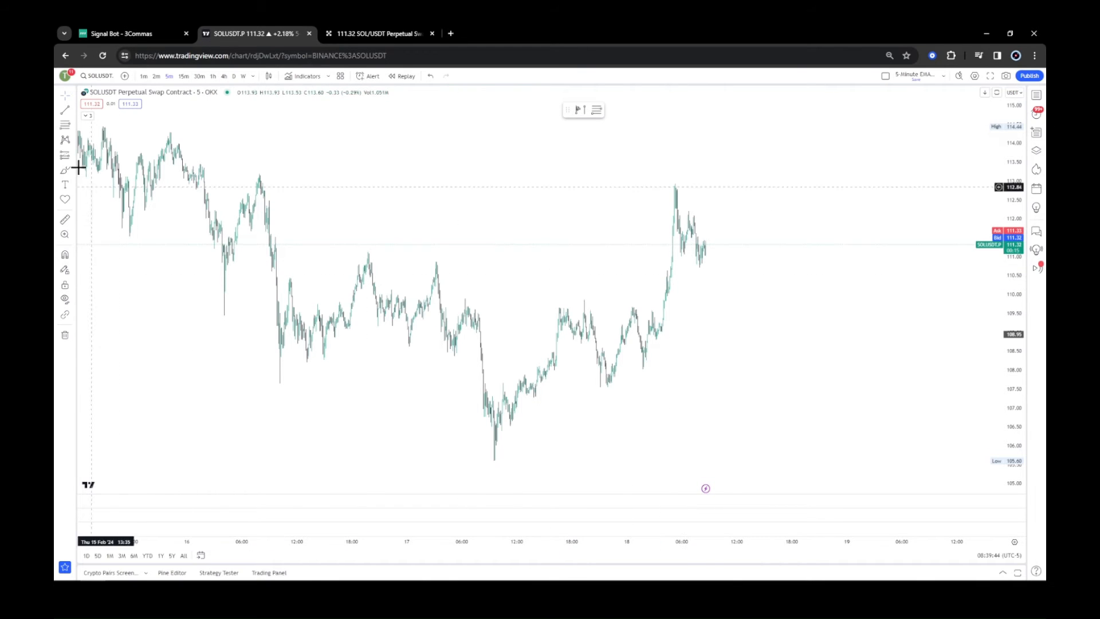
Draw a horizontal ray on the chart at about 111.6.
click(72, 109)
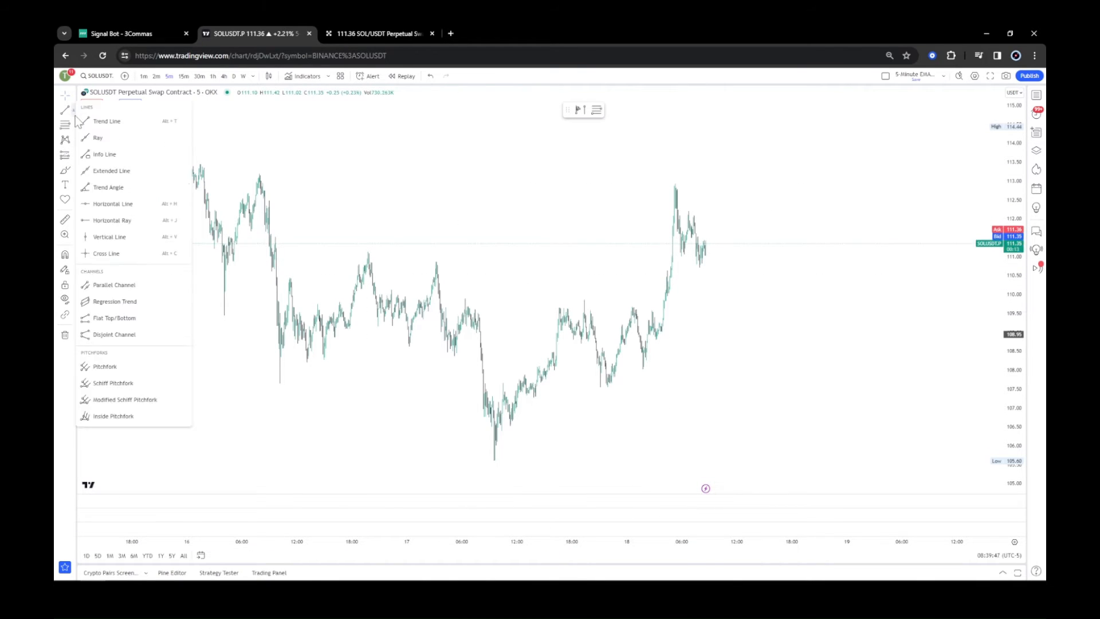
click(122, 220)
click(745, 232)
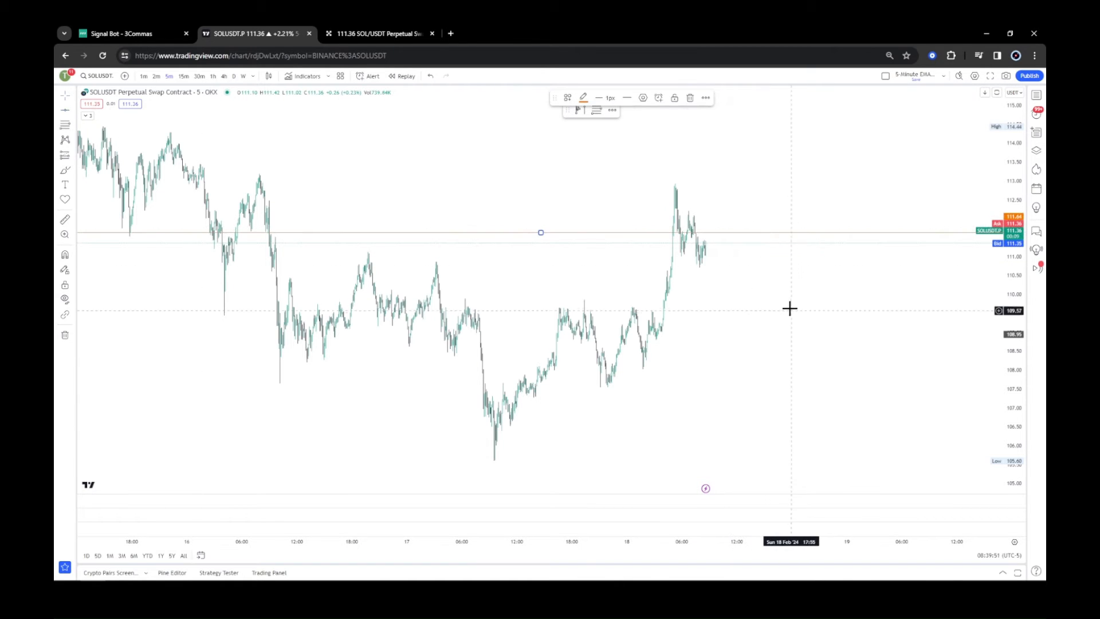
Create an alert on the horizontal ray and replace its message with the entry short webhook message.
click(659, 97)
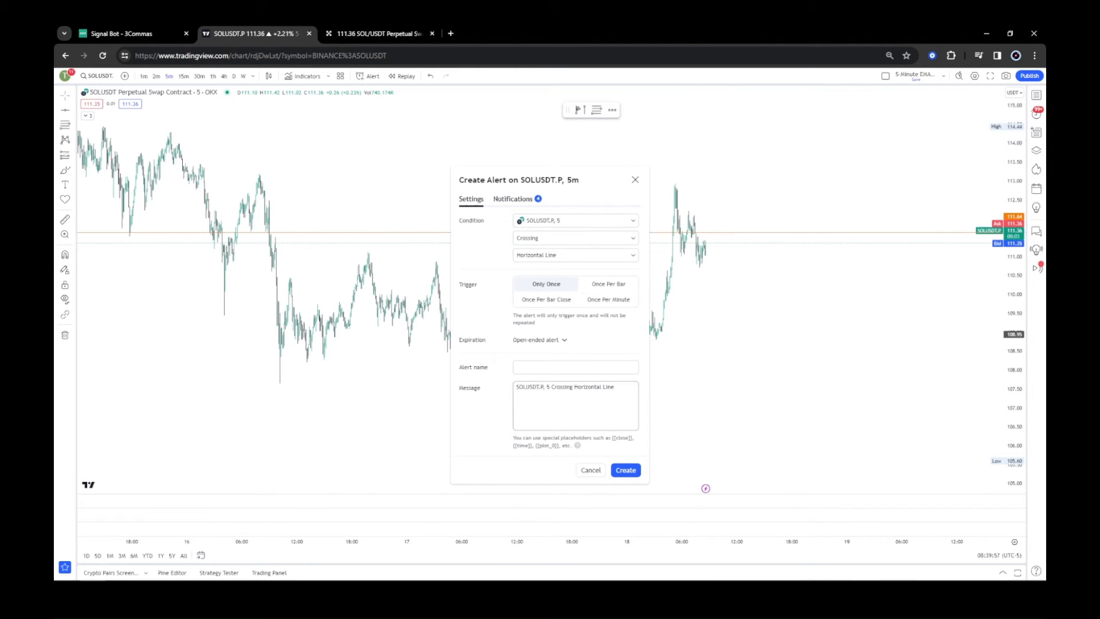
triple_click(565, 387)
key(BackSpace)
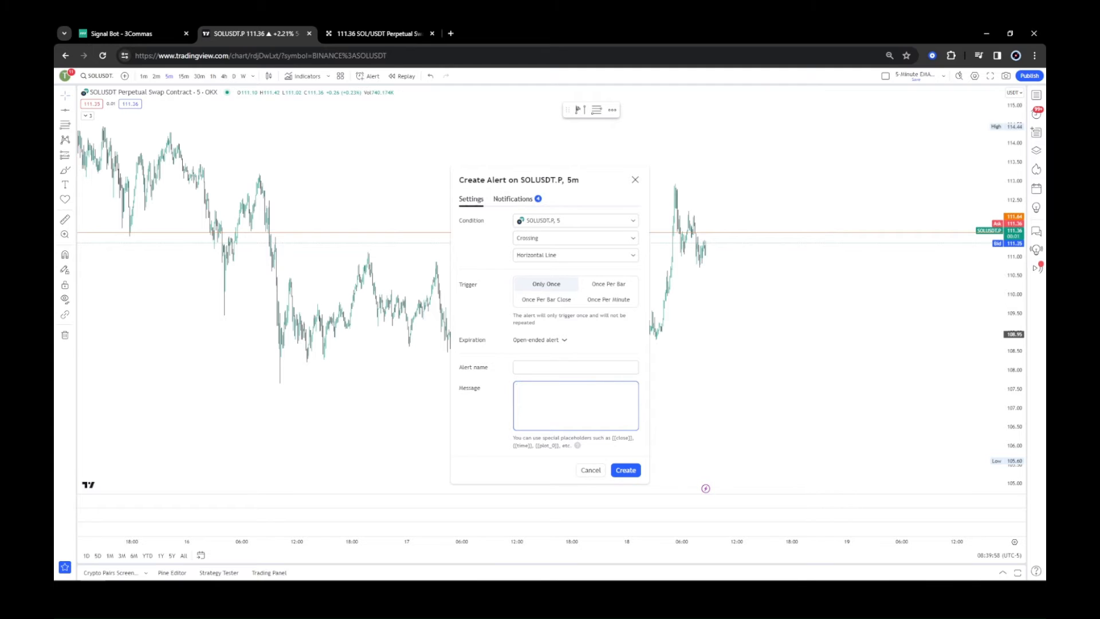
key(ctrl+v)
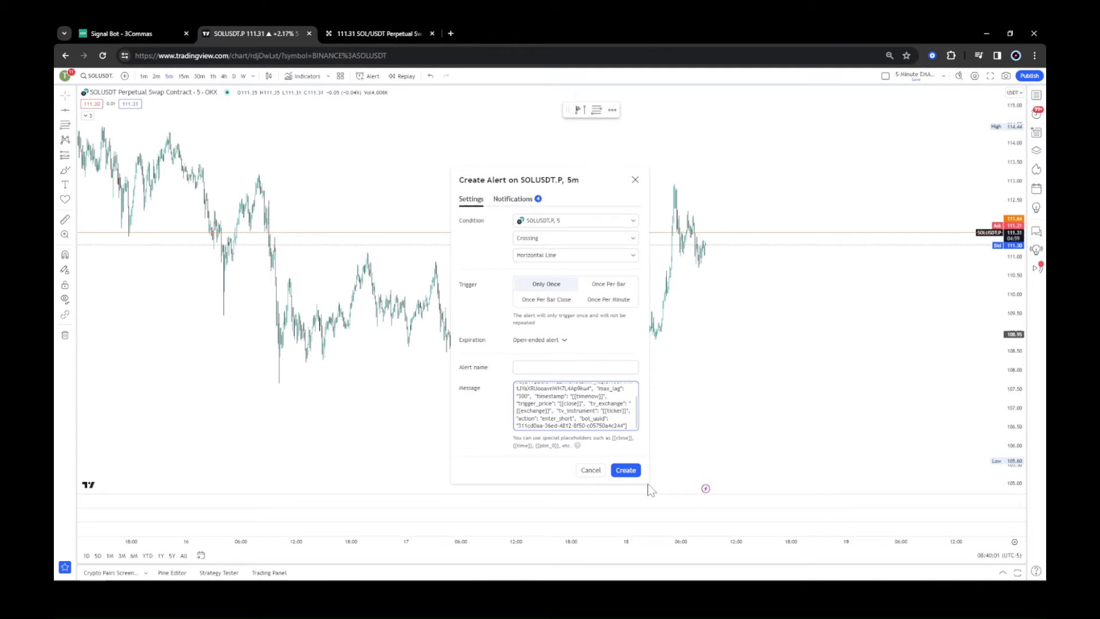
Name the alert SOL Short.
click(568, 367)
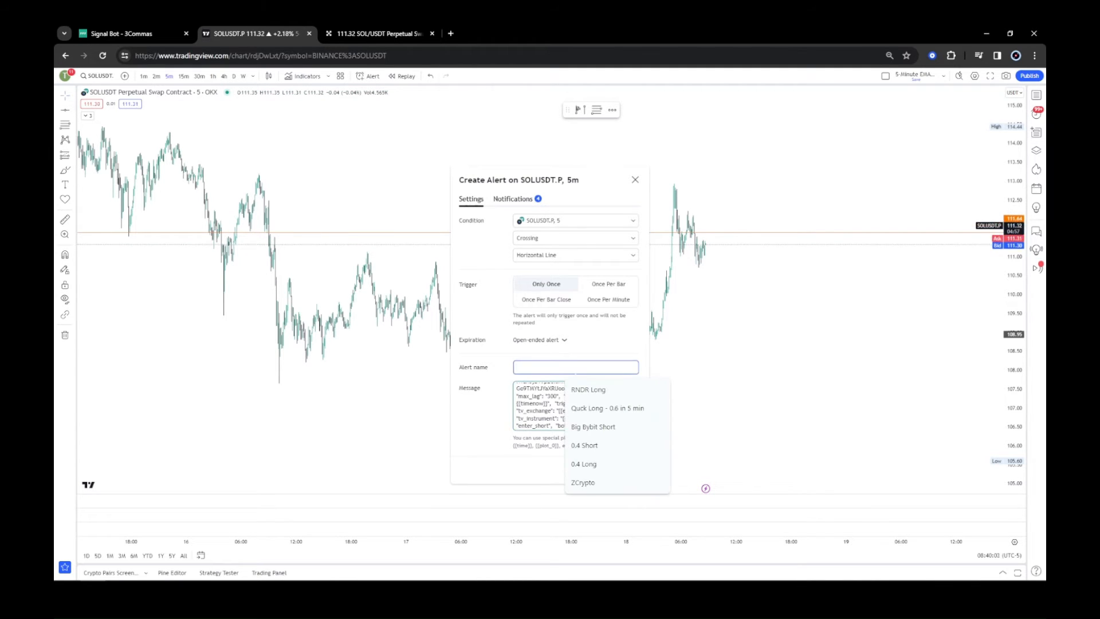
text(SOl)
key(BackSpace)
key(BackSpace)
key(BackSpace)
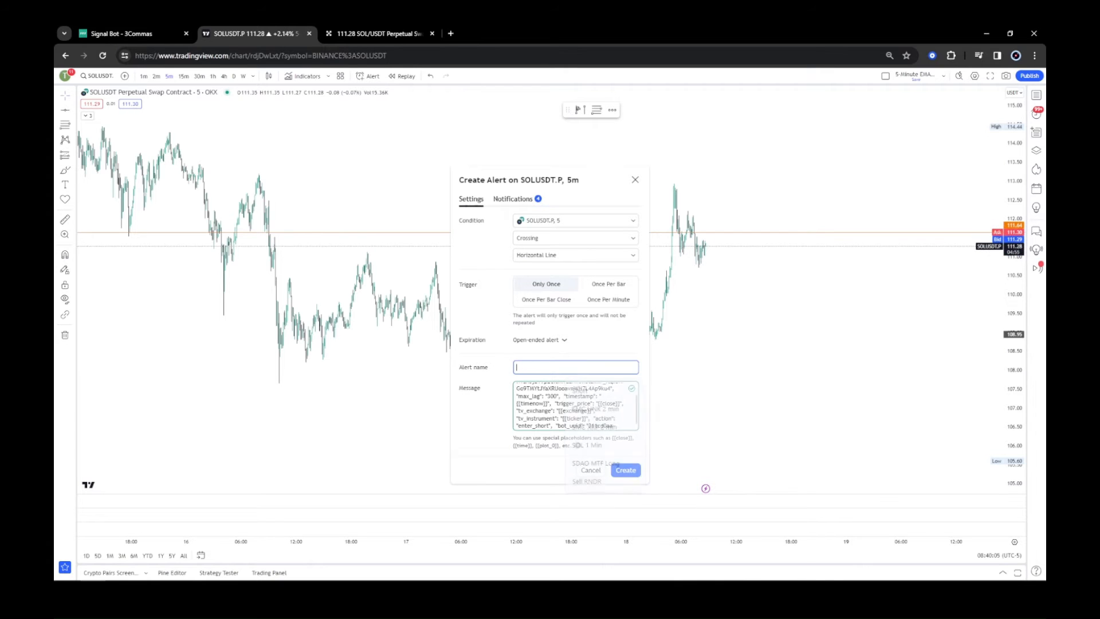
text(Sol SH)
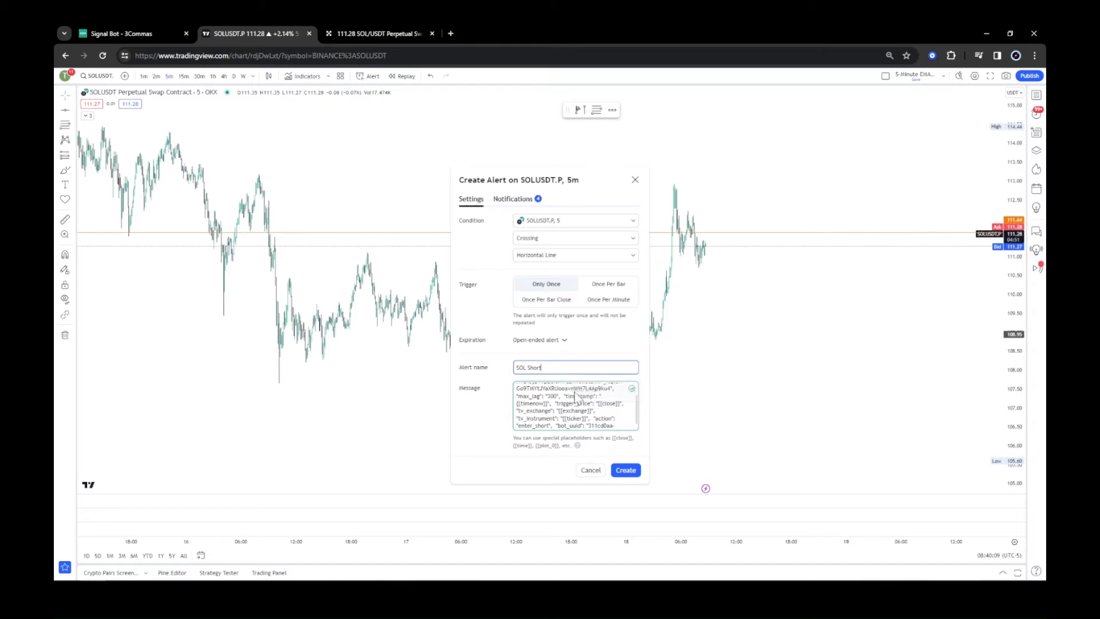
Review the webhook URL in the alert's notifications and cancel the alert dialog.
click(513, 200)
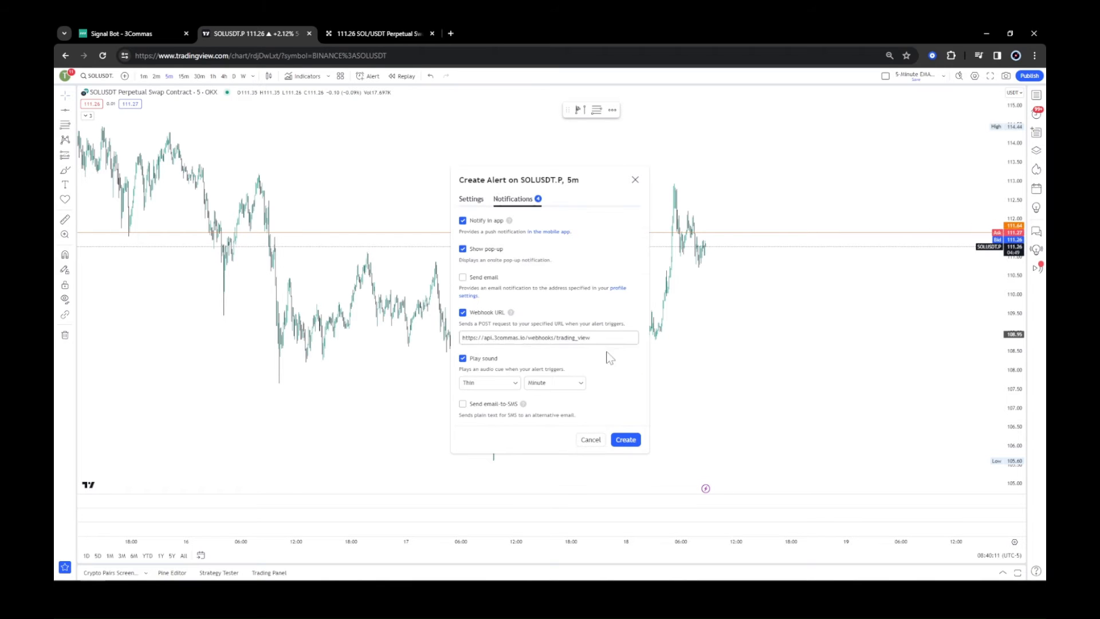
click(593, 337)
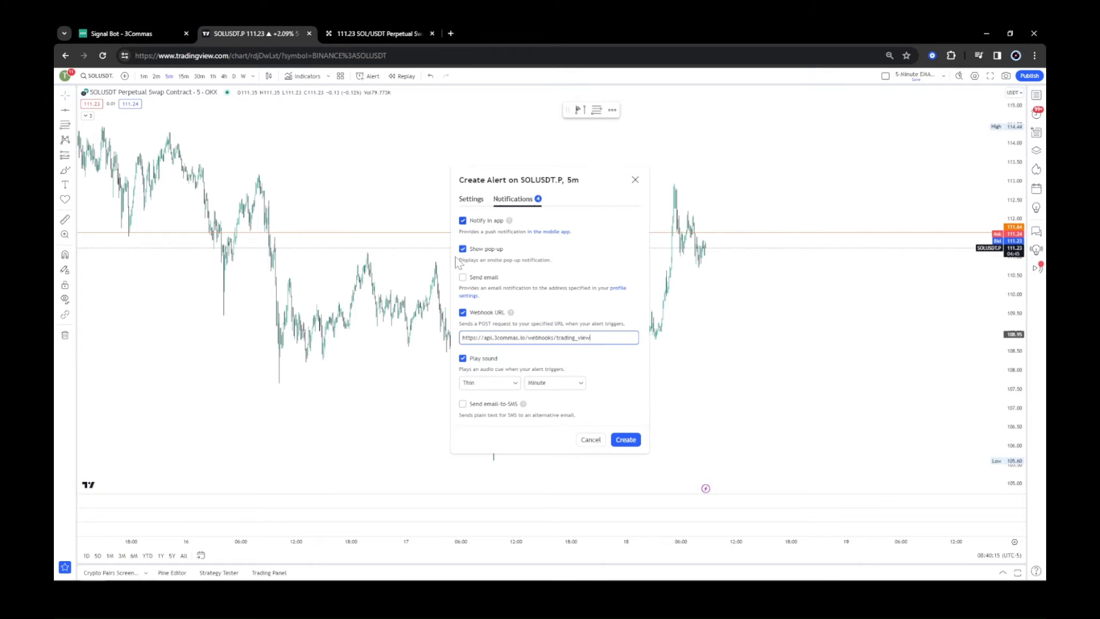
click(470, 198)
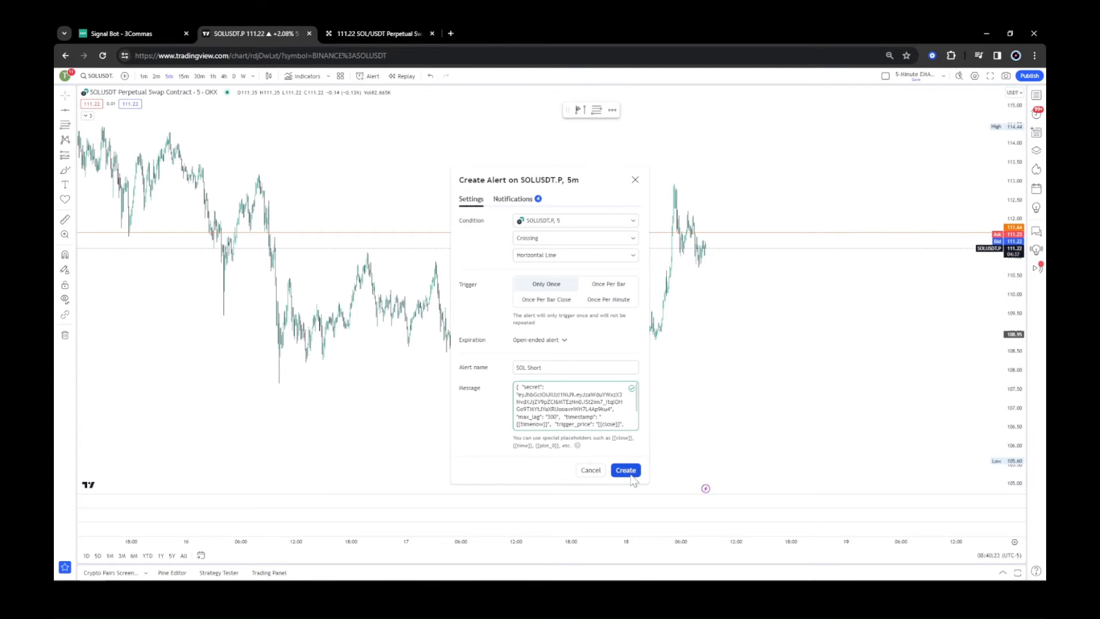
click(591, 470)
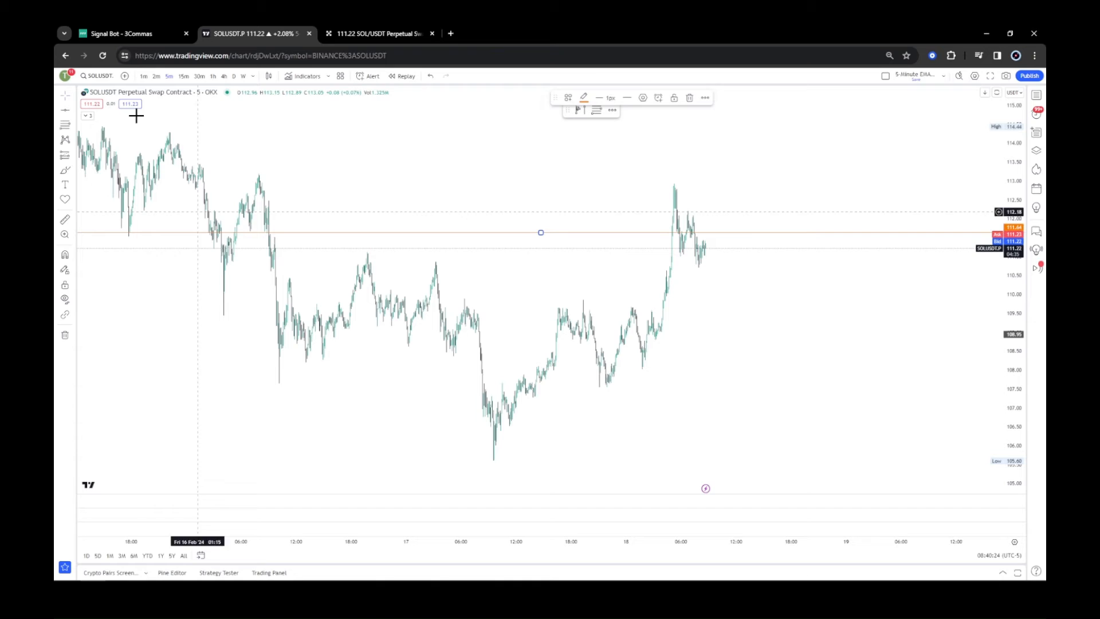
Switch the chart symbol to the Binance SOLUSDT.P perpetual contract.
click(98, 76)
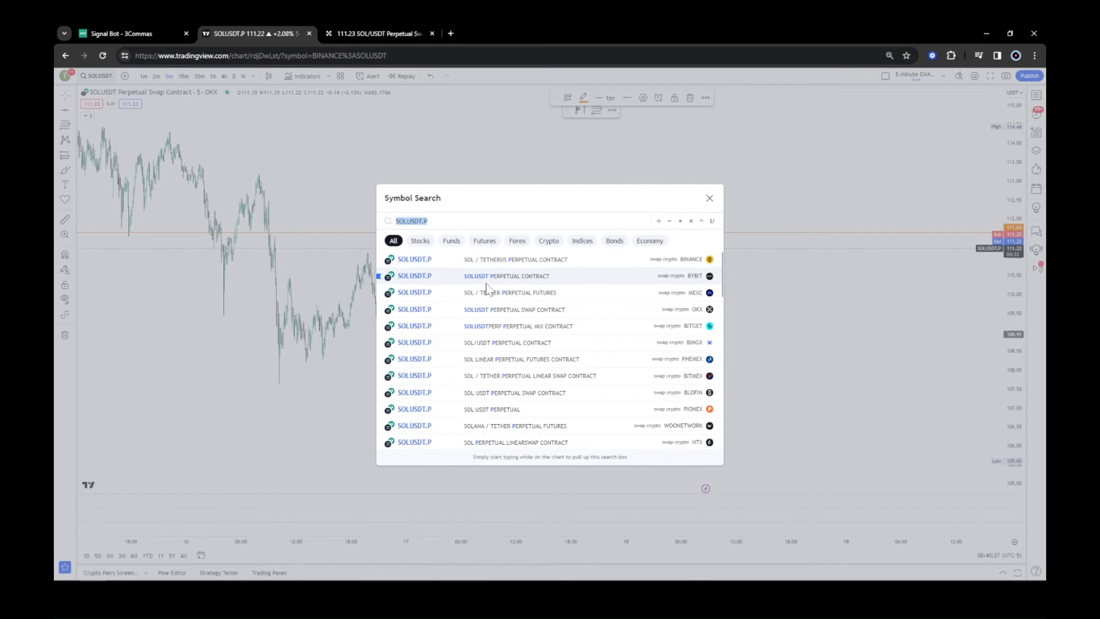
click(507, 263)
click(506, 262)
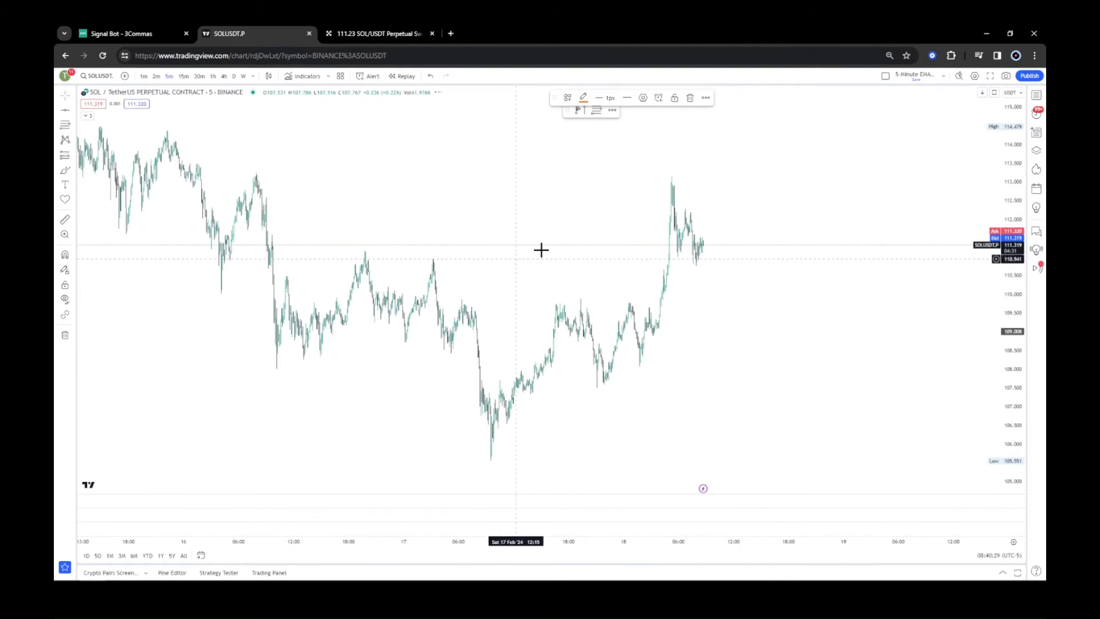
Draw a horizontal ray on the chart at about 111.4.
click(64, 110)
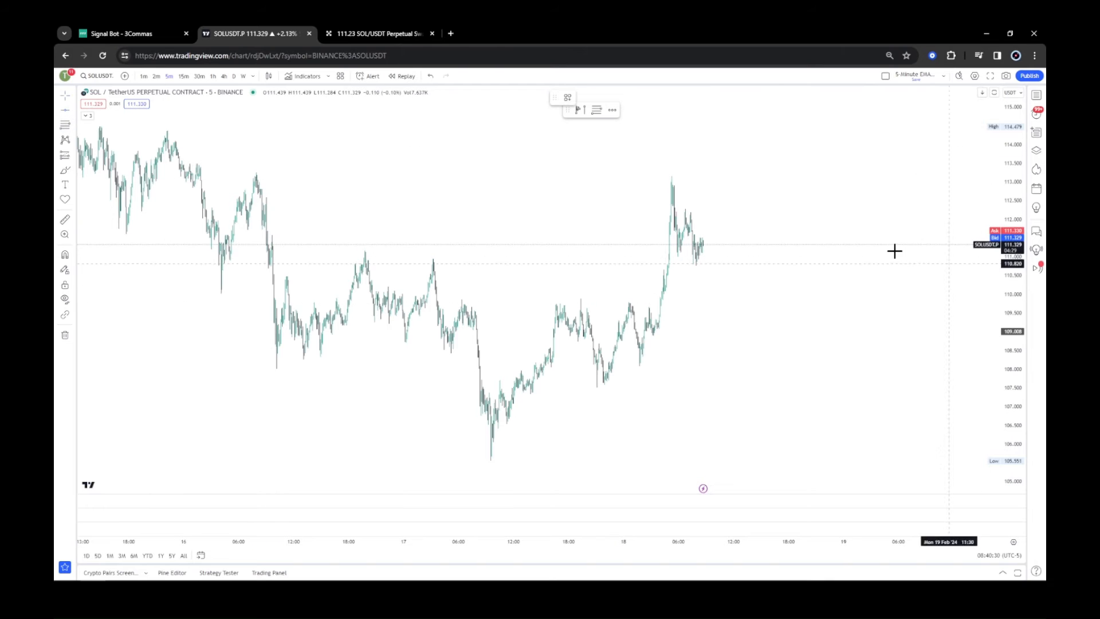
click(753, 238)
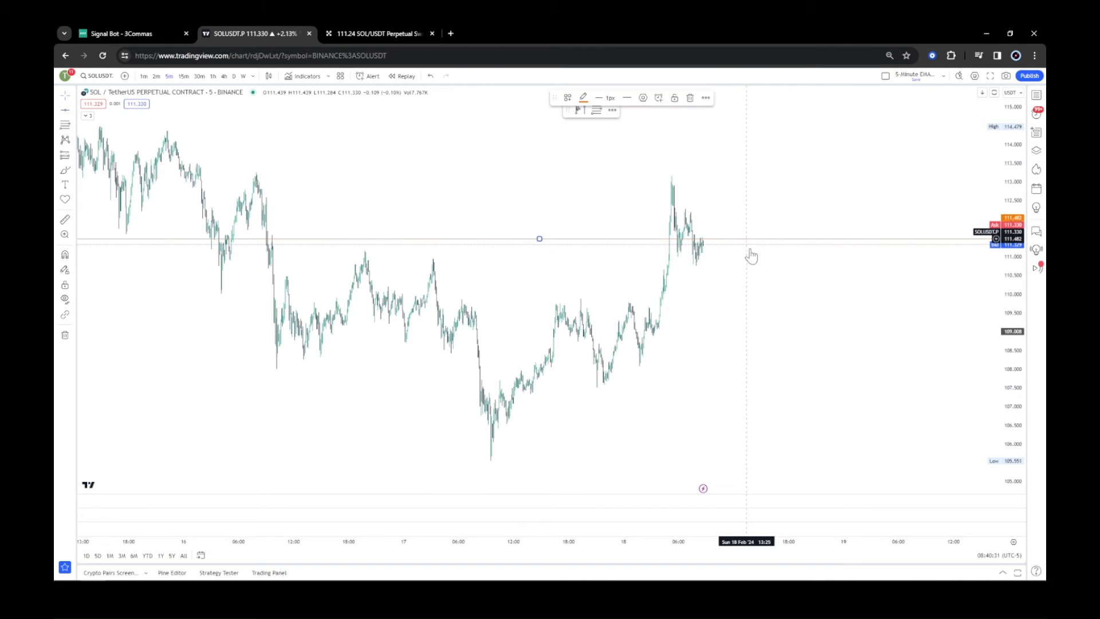
Create an alert on the ray named SOL Short, replacing its message with the entry short webhook message.
click(659, 98)
triple_click(609, 387)
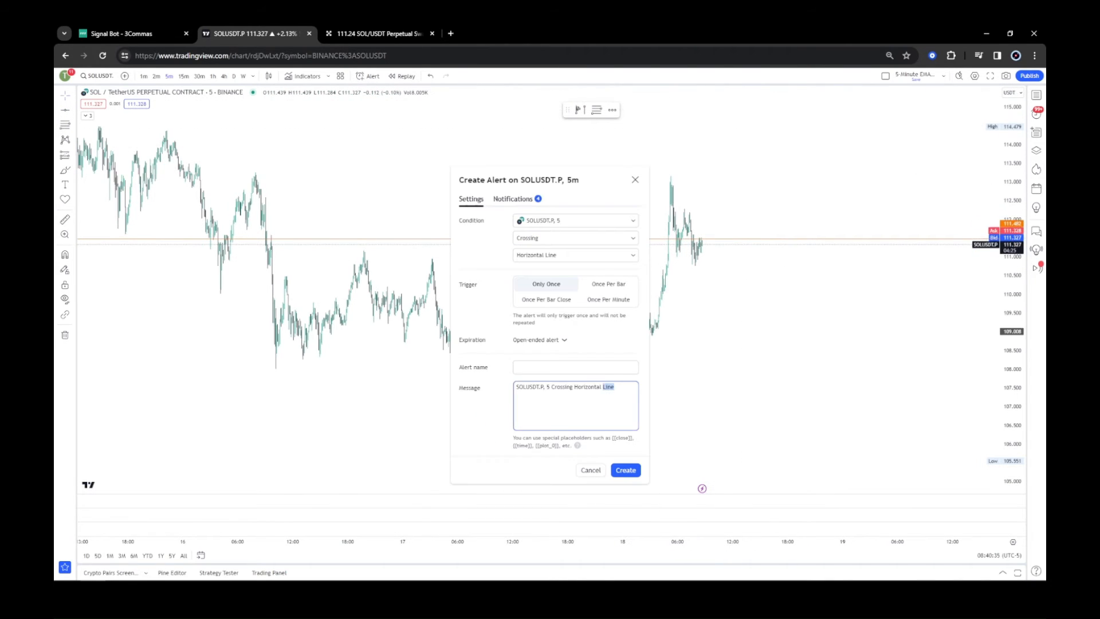
key(ctrl+v)
click(575, 366)
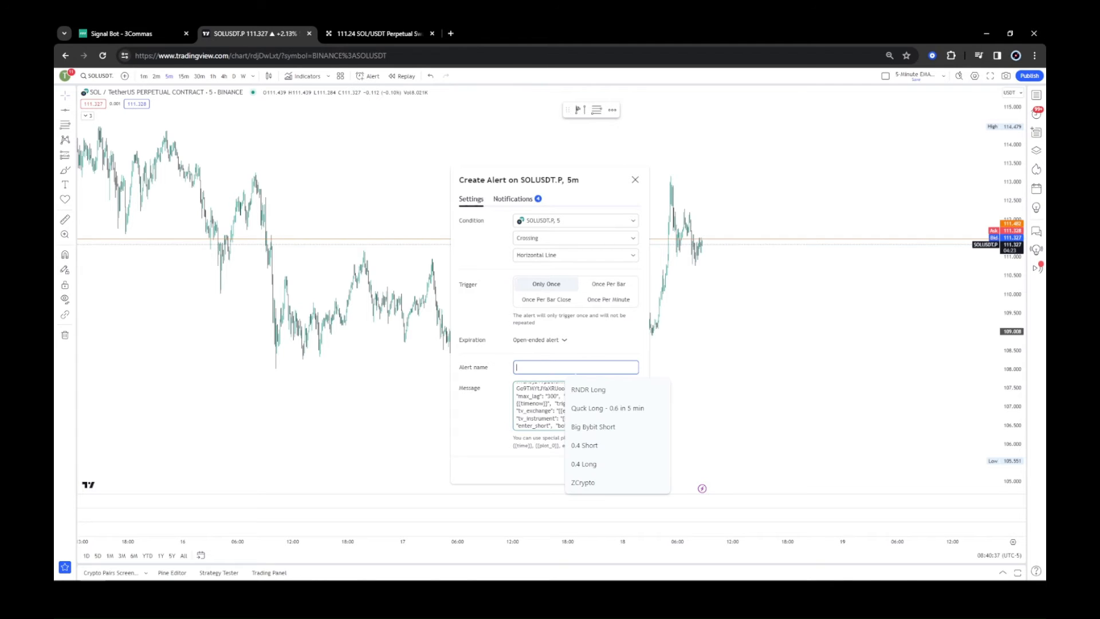
text(SOL Sh)
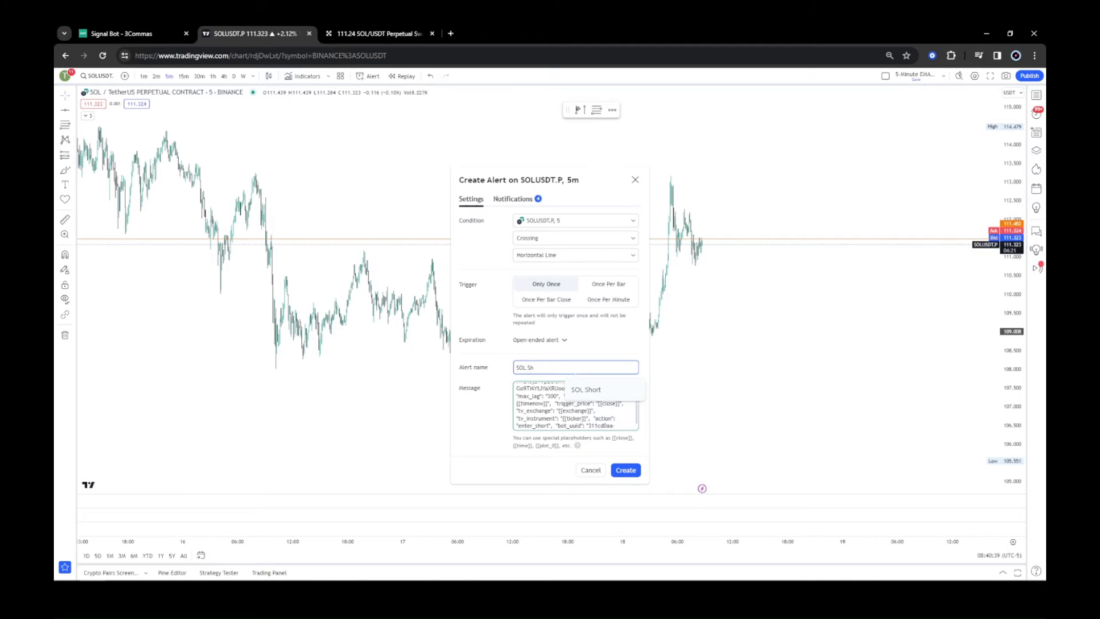
text(ort)
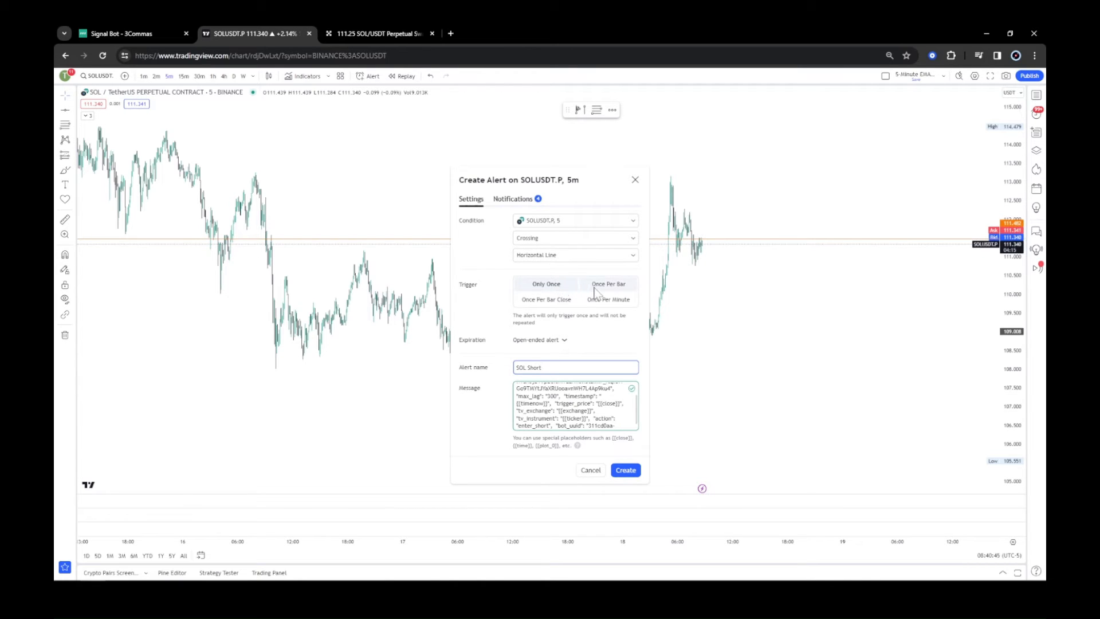
click(626, 471)
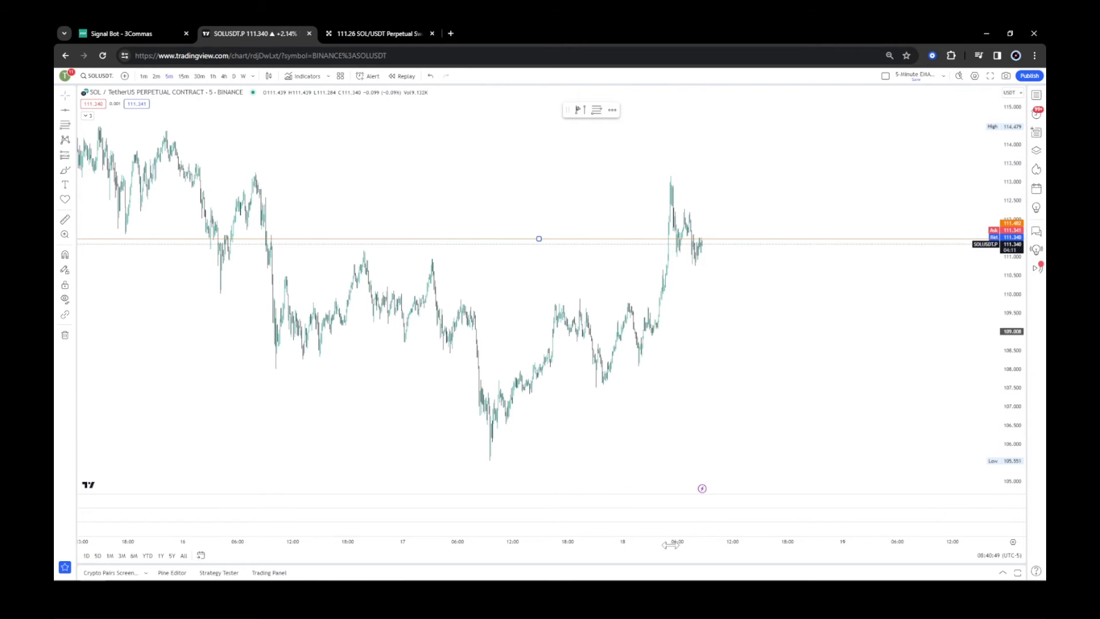
Move the horizontal ray down to the current price so the alert triggers.
drag(671, 544, 445, 517)
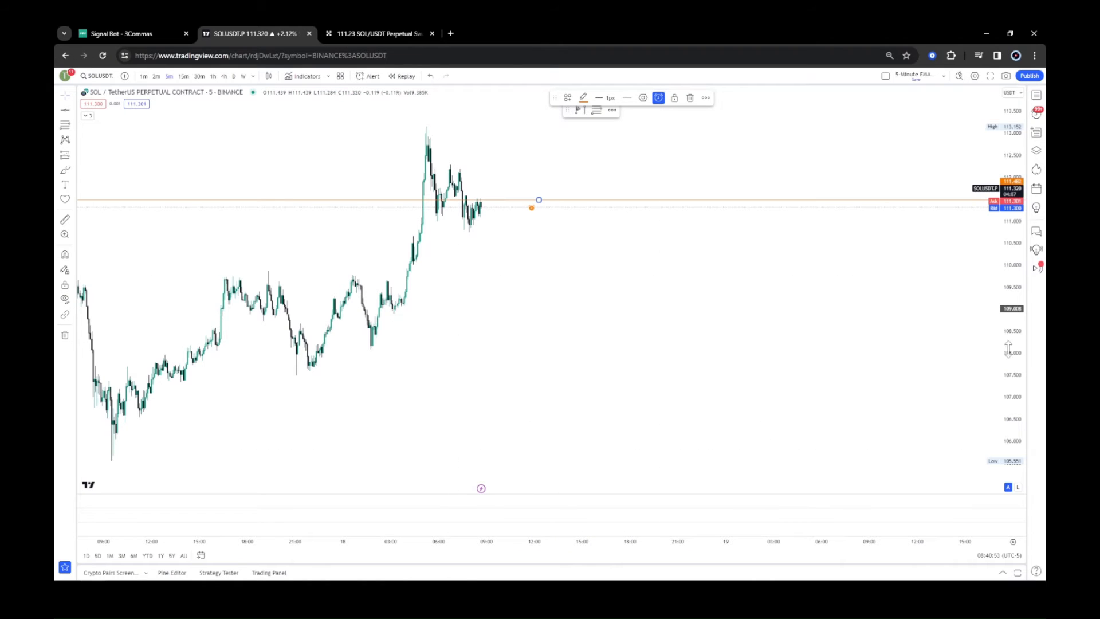
drag(1009, 350, 1008, 327)
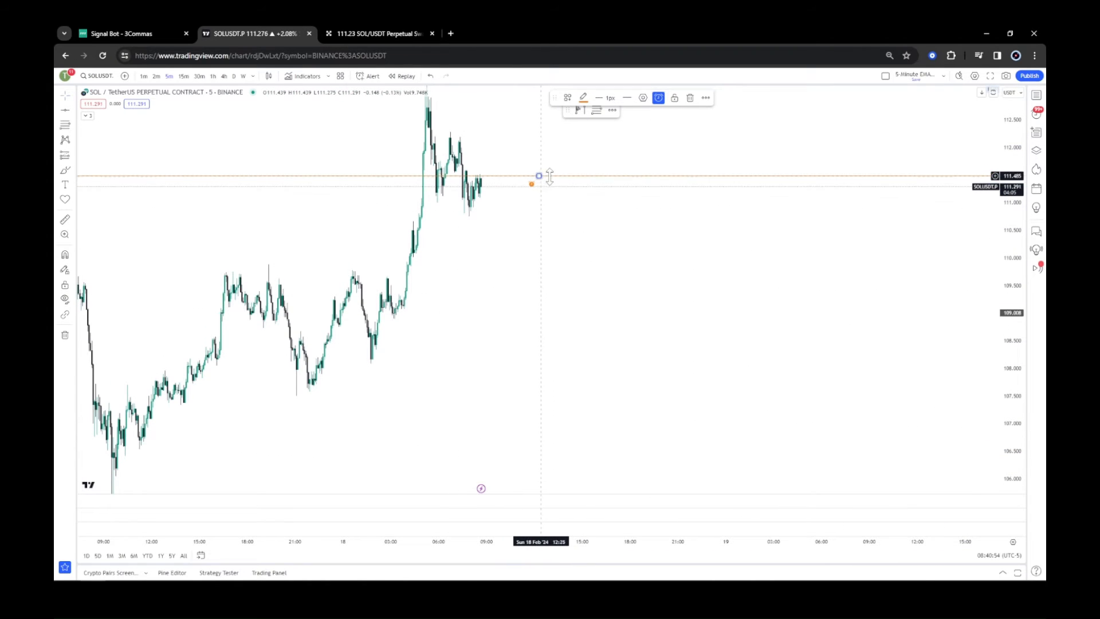
drag(550, 177, 559, 189)
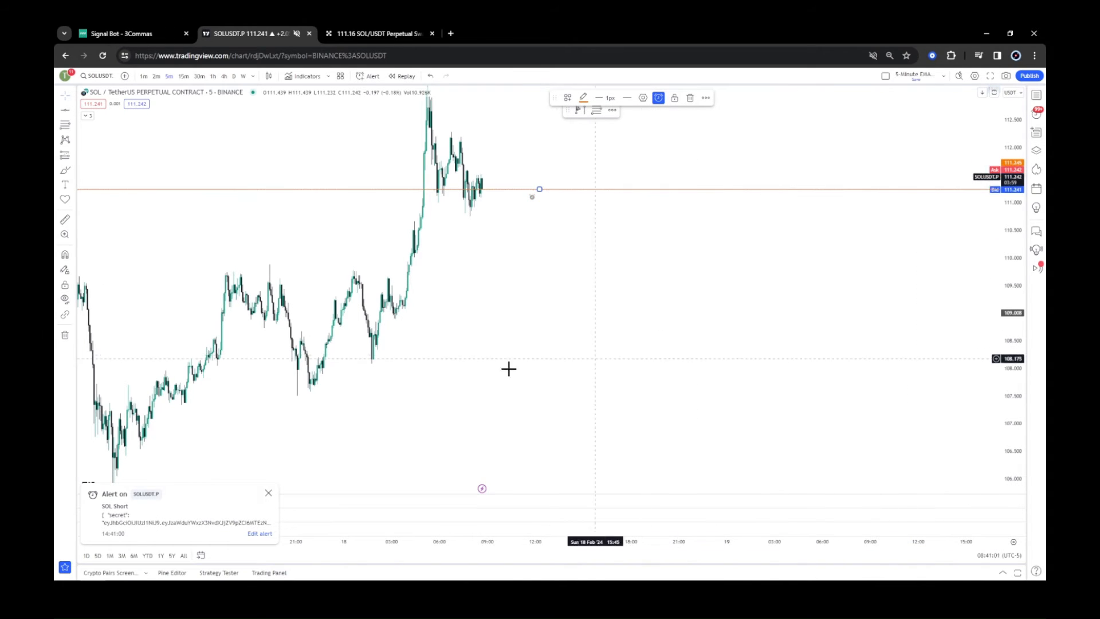
Check the signal bot in 3Commas and close its order editing panels.
click(111, 35)
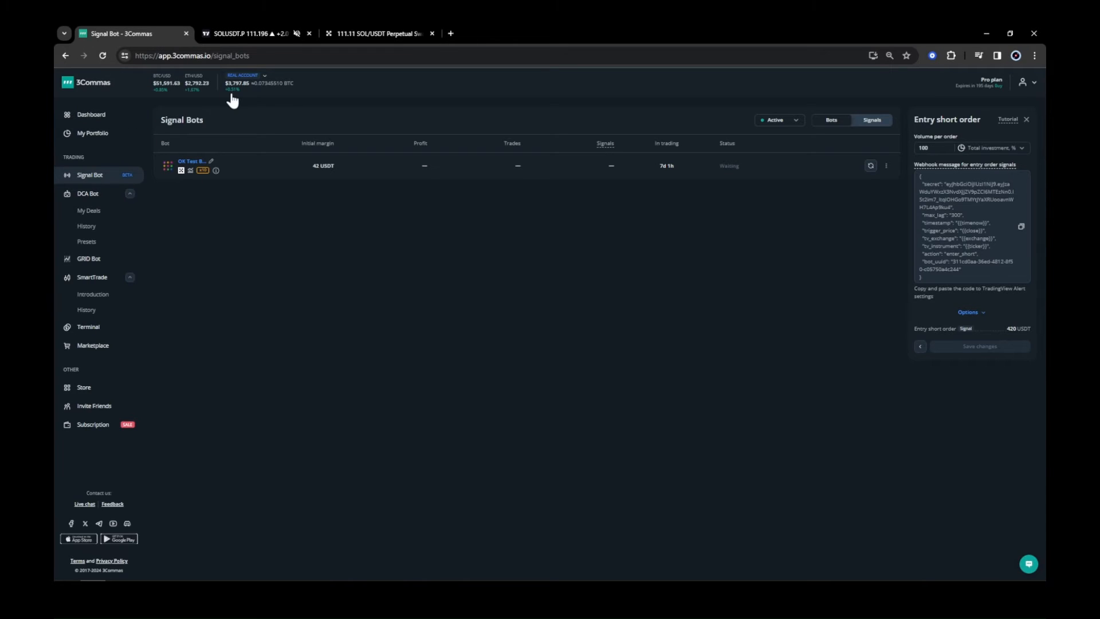
click(869, 167)
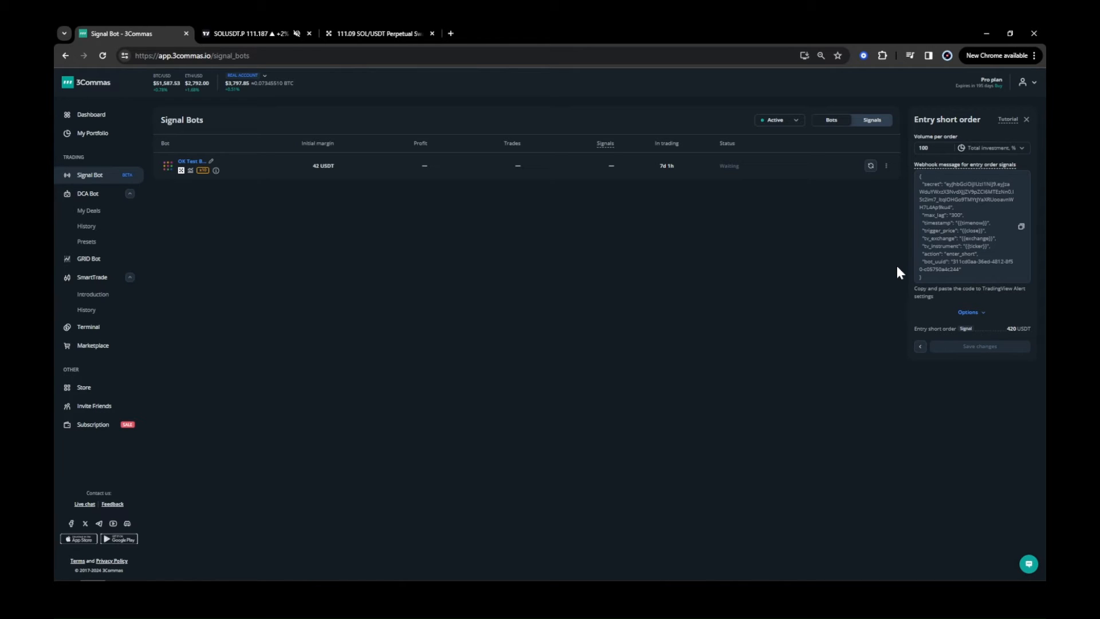
click(1026, 120)
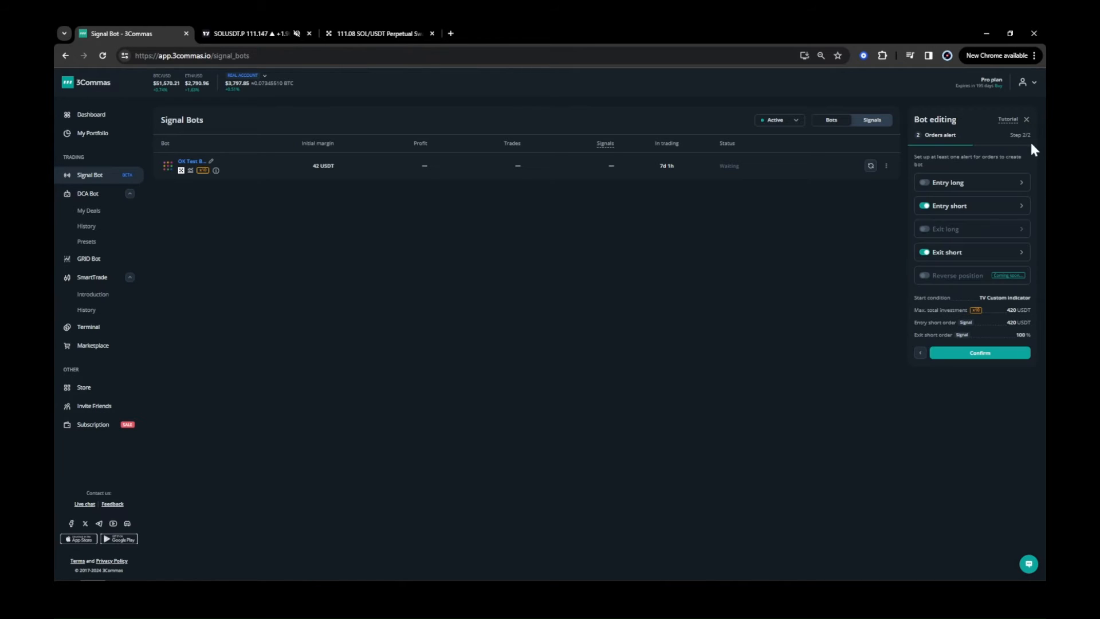
click(1026, 120)
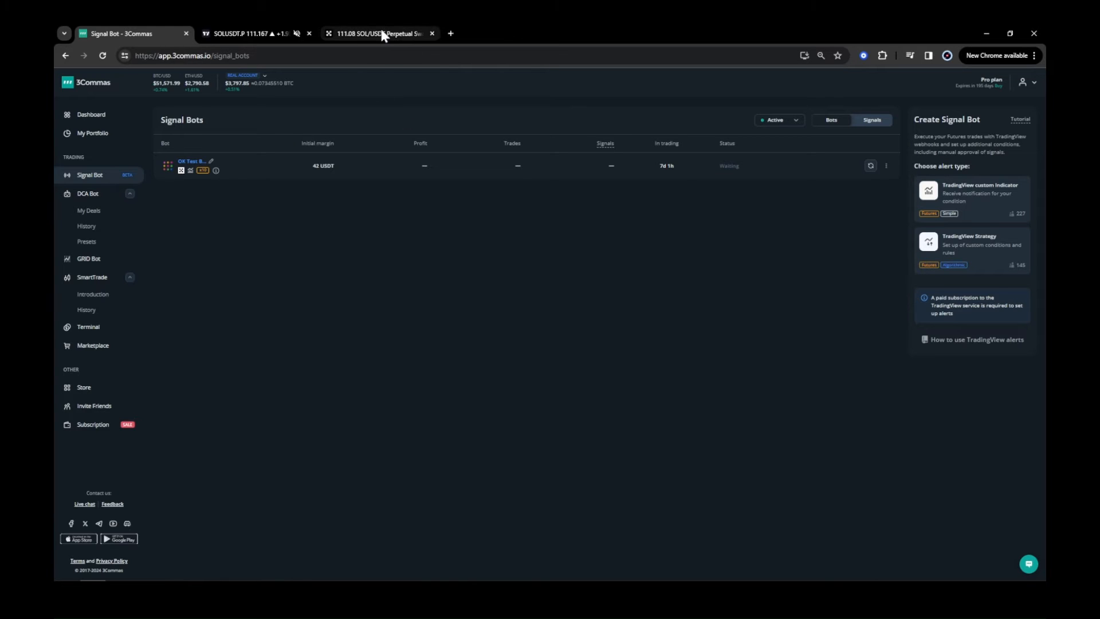
Remove the horizontal ray together with its alert from the chart.
click(253, 32)
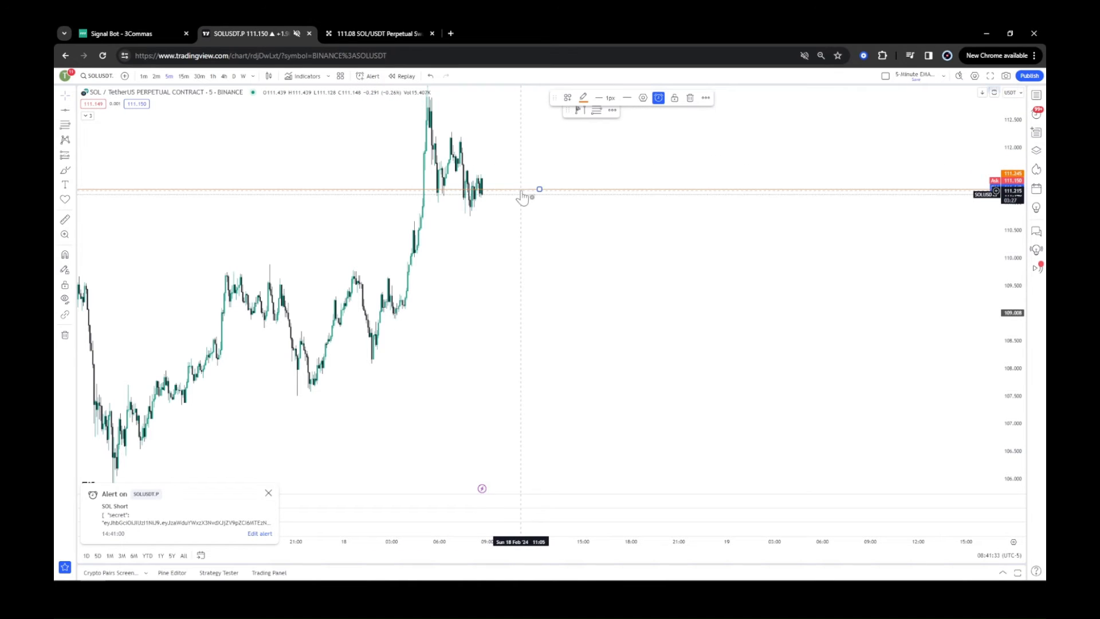
click(691, 102)
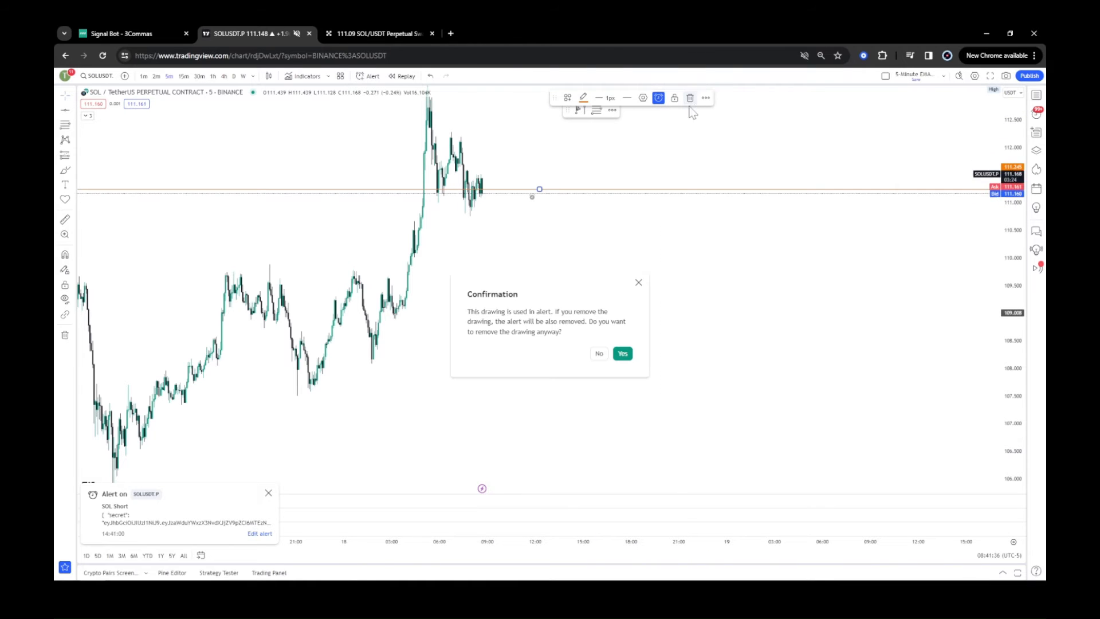
click(623, 352)
Switch the chart symbol back to the OKX SOLUSDT.P perpetual swap contract.
click(97, 76)
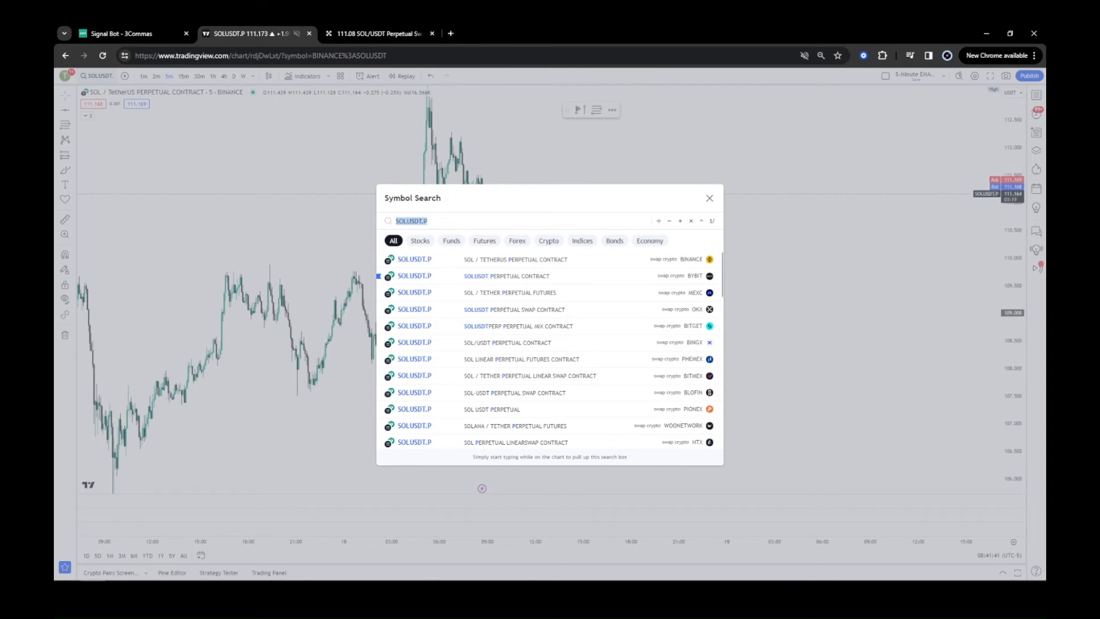
drag(429, 221, 424, 221)
click(686, 313)
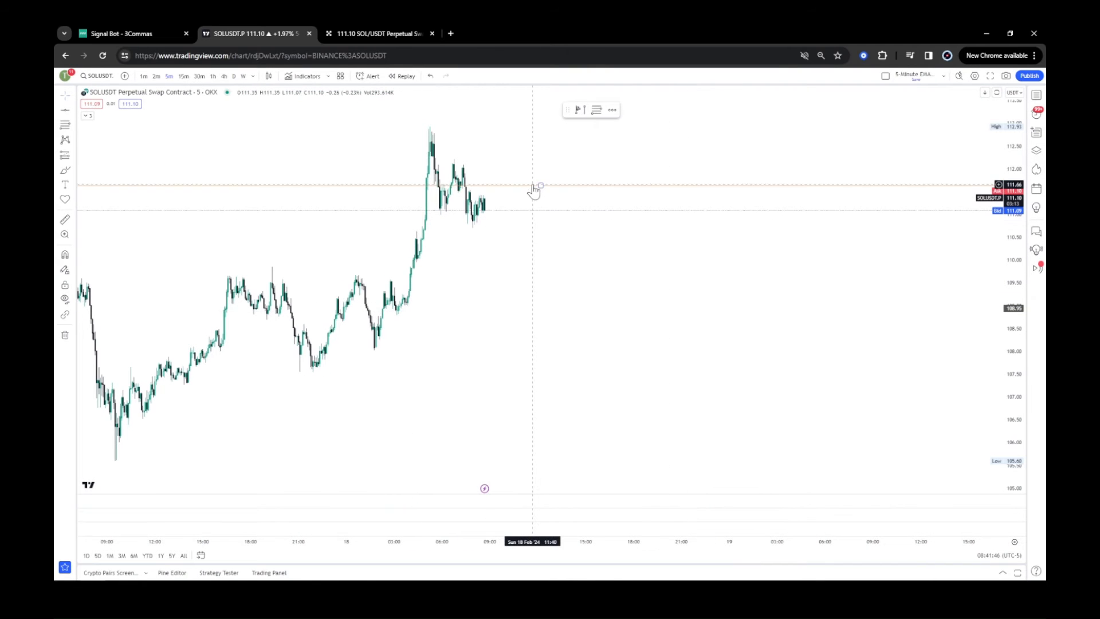
Place the ray at about 111.1 and create an alert named SOL Short with the pasted entry short webhook message.
mouse_move(537, 187)
mouse_down()
mouse_move(542, 216)
mouse_move(539, 203)
mouse_up()
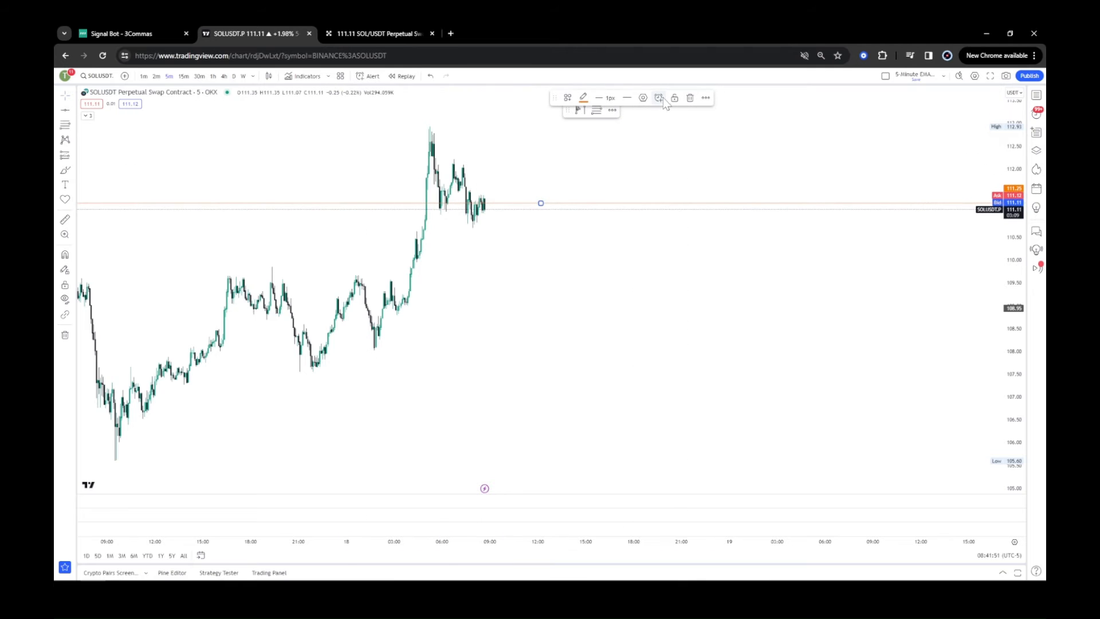
key(alt+a)
click(537, 410)
key(ctrl+a)
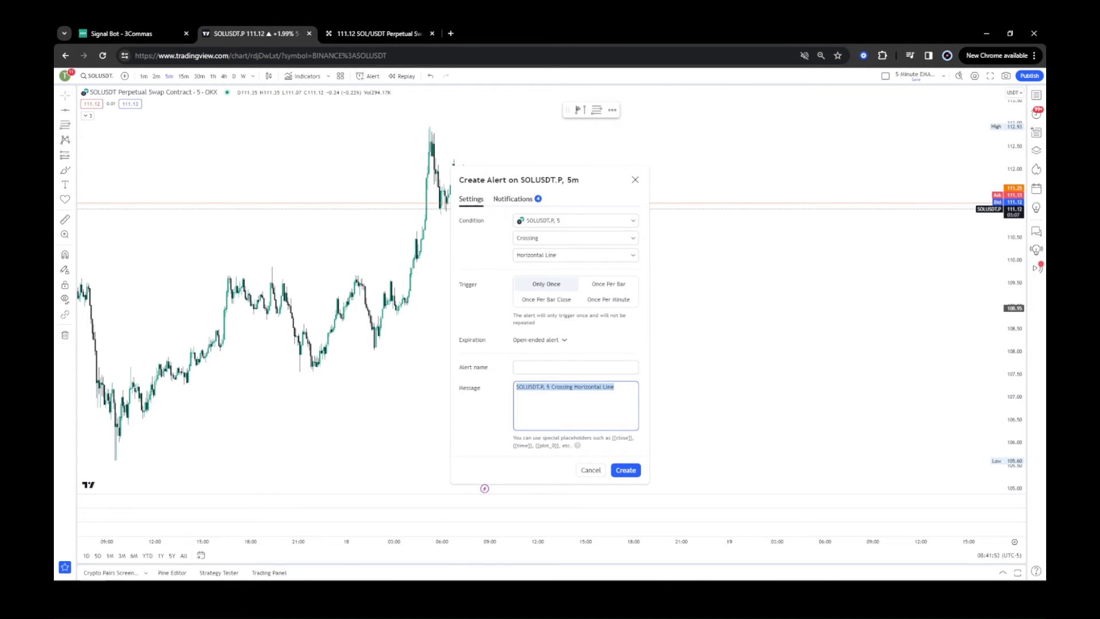
key(ctrl+v)
click(576, 368)
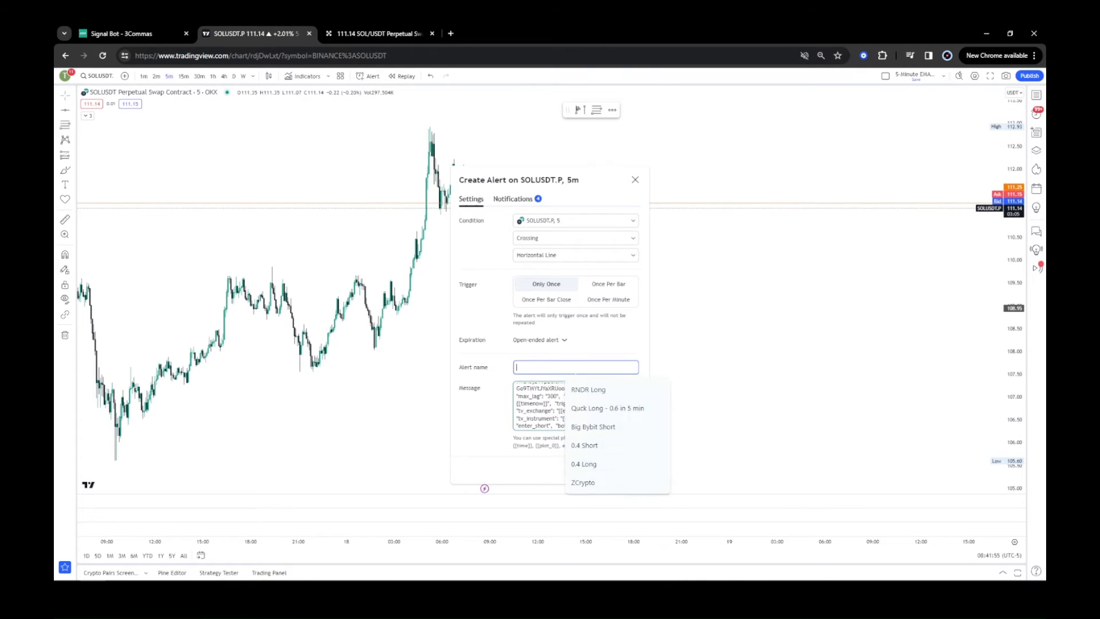
text(S)
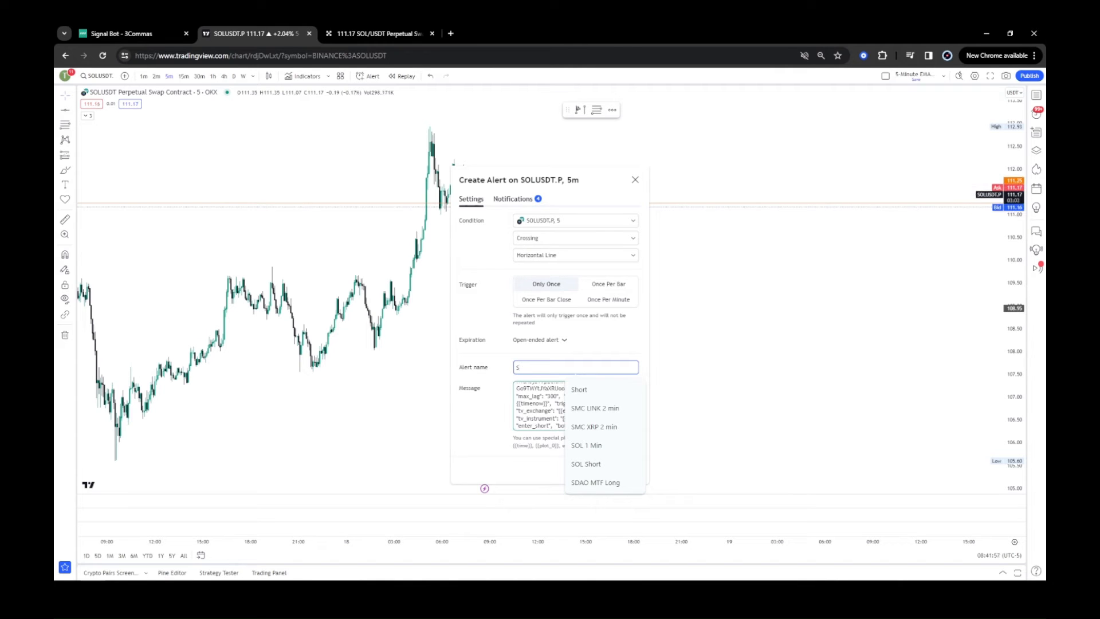
text(OL Short)
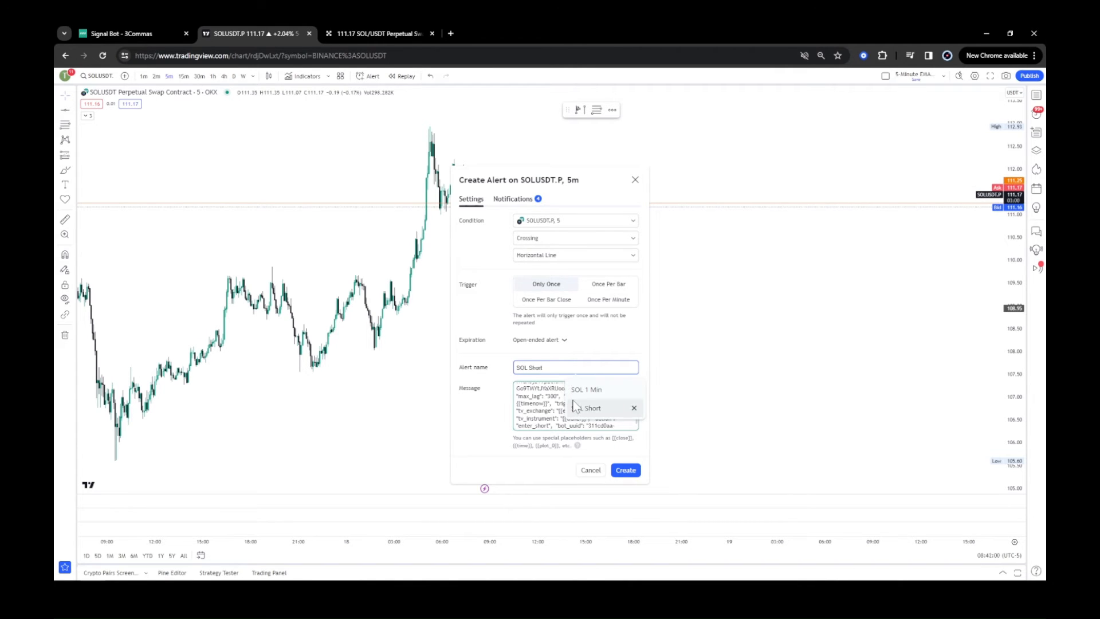
click(575, 407)
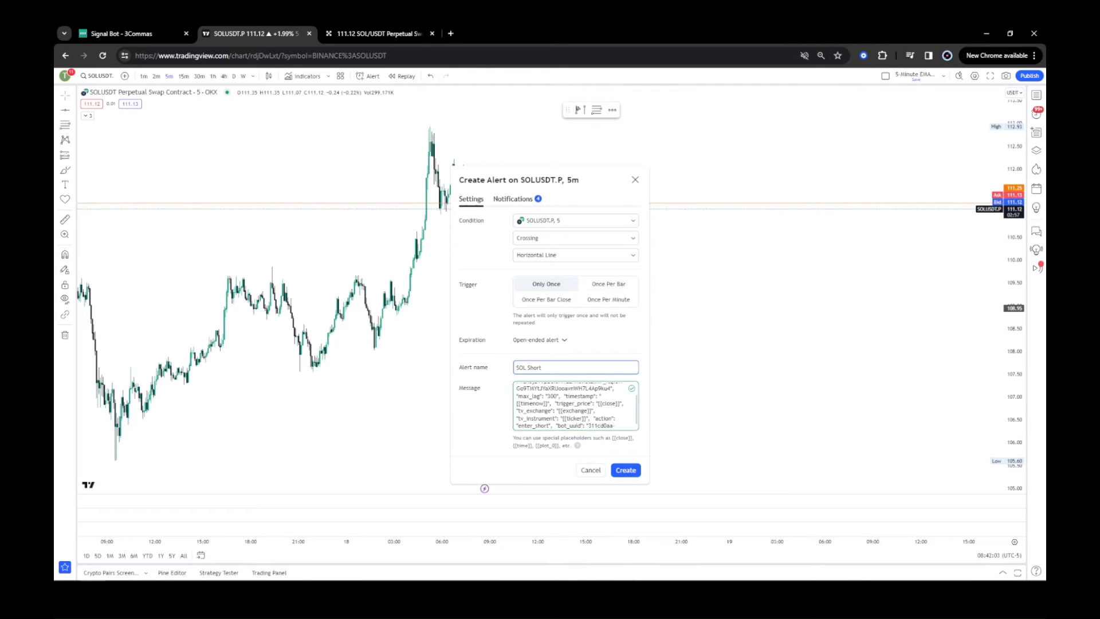
click(638, 410)
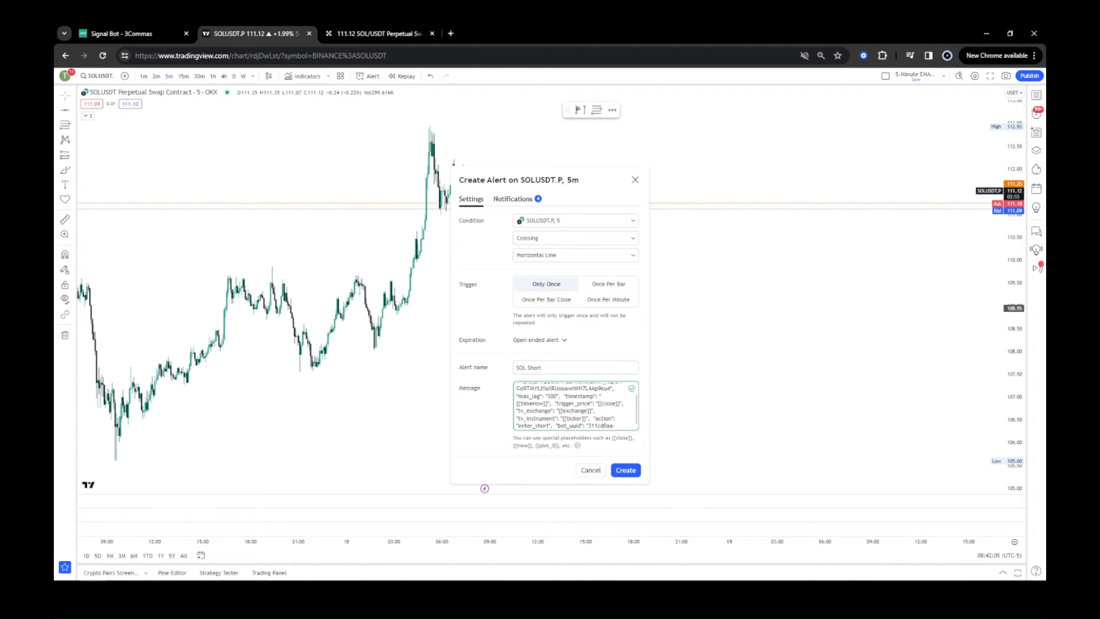
click(629, 469)
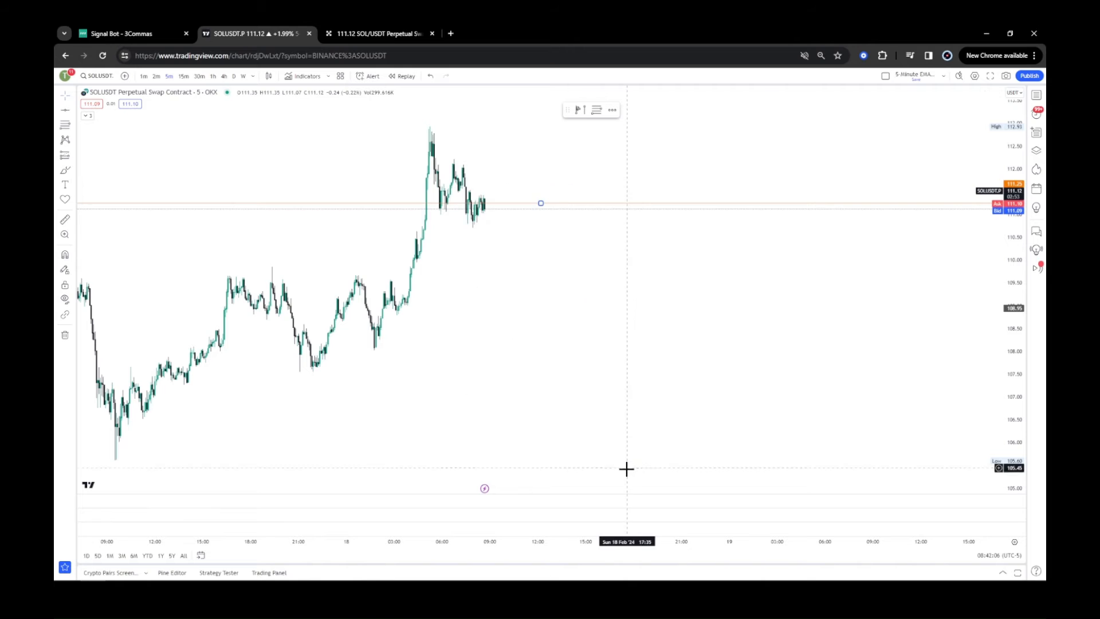
Check the signal bot in 3Commas for the triggered trade and return to the chart.
click(549, 211)
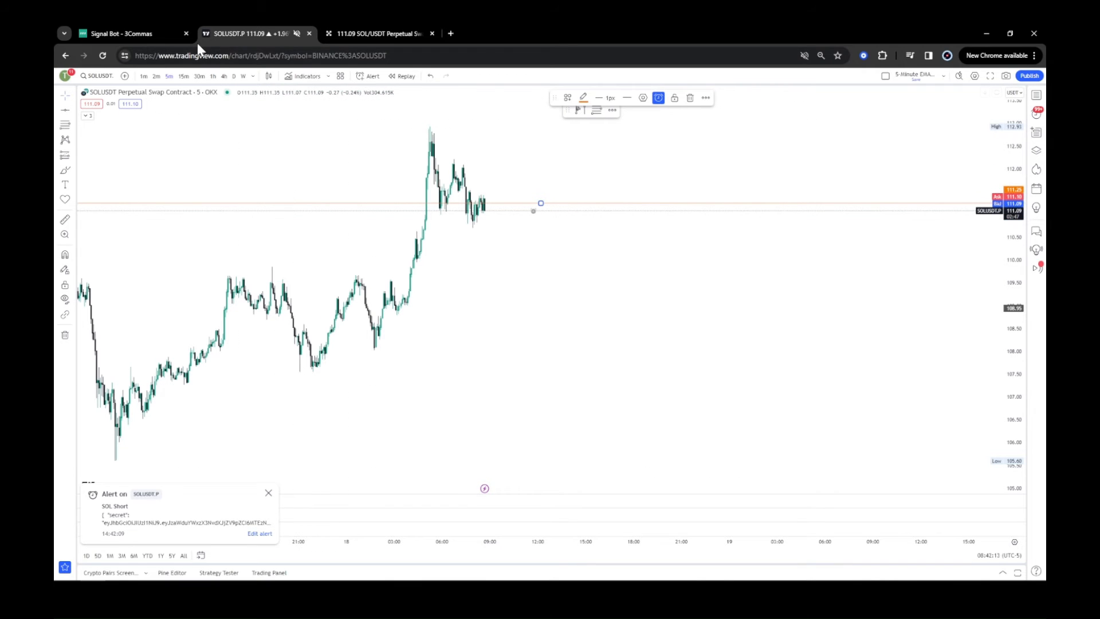
click(137, 35)
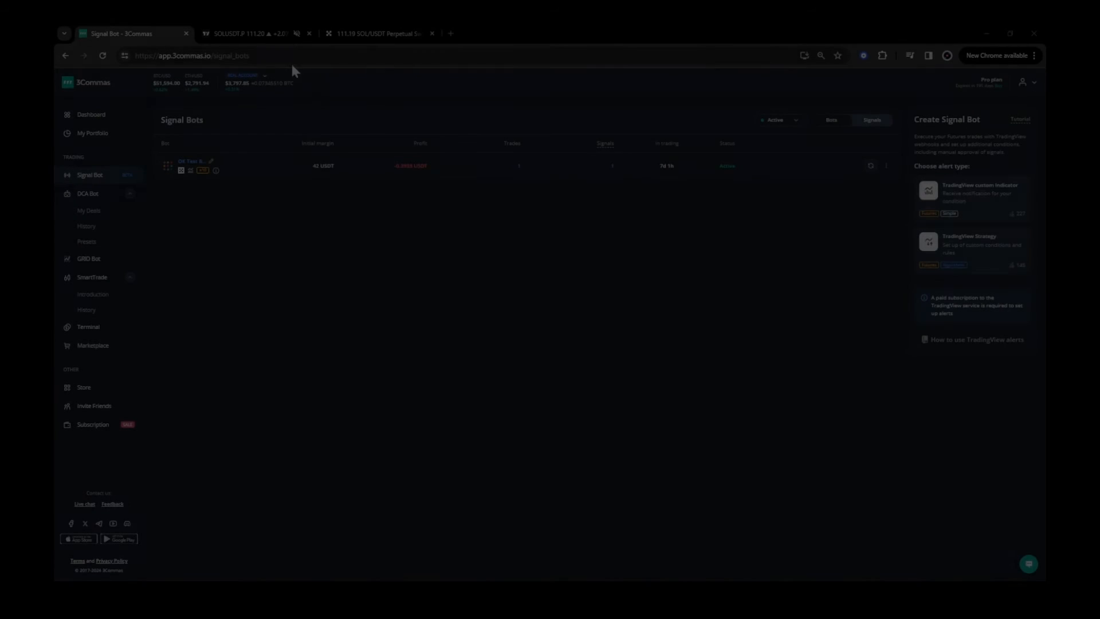
click(248, 34)
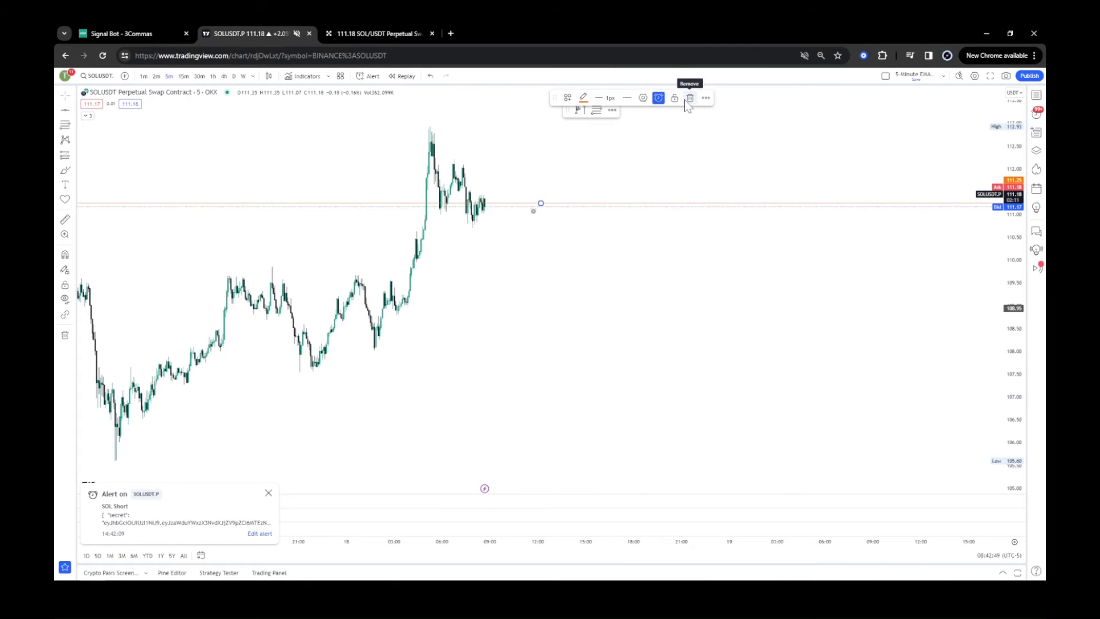
Delete the horizontal ray and its attached alert from the chart.
click(690, 98)
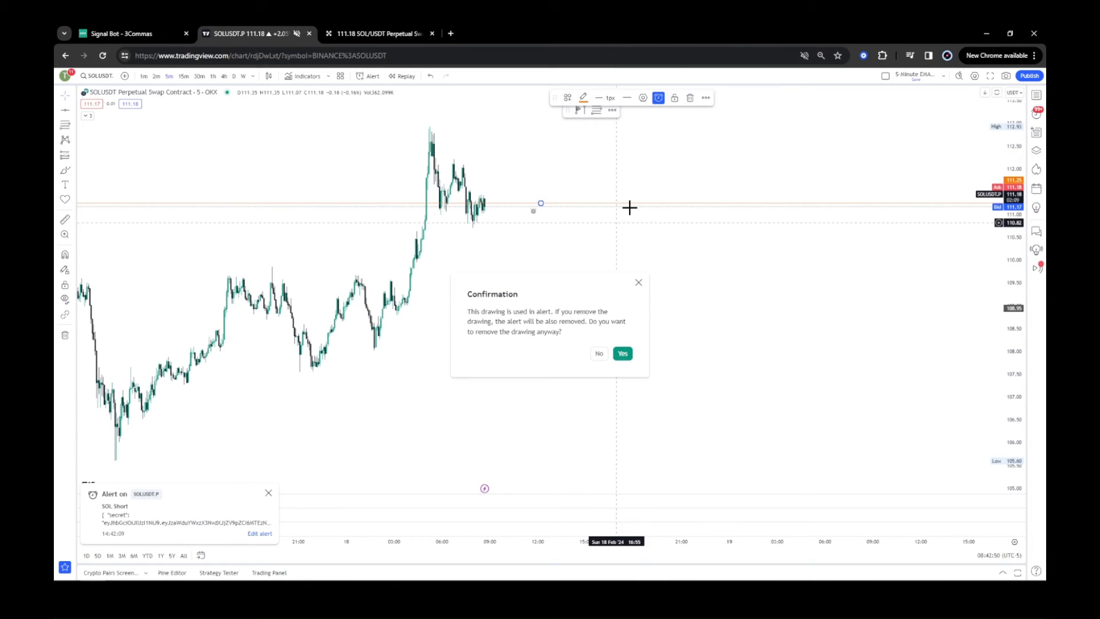
click(623, 354)
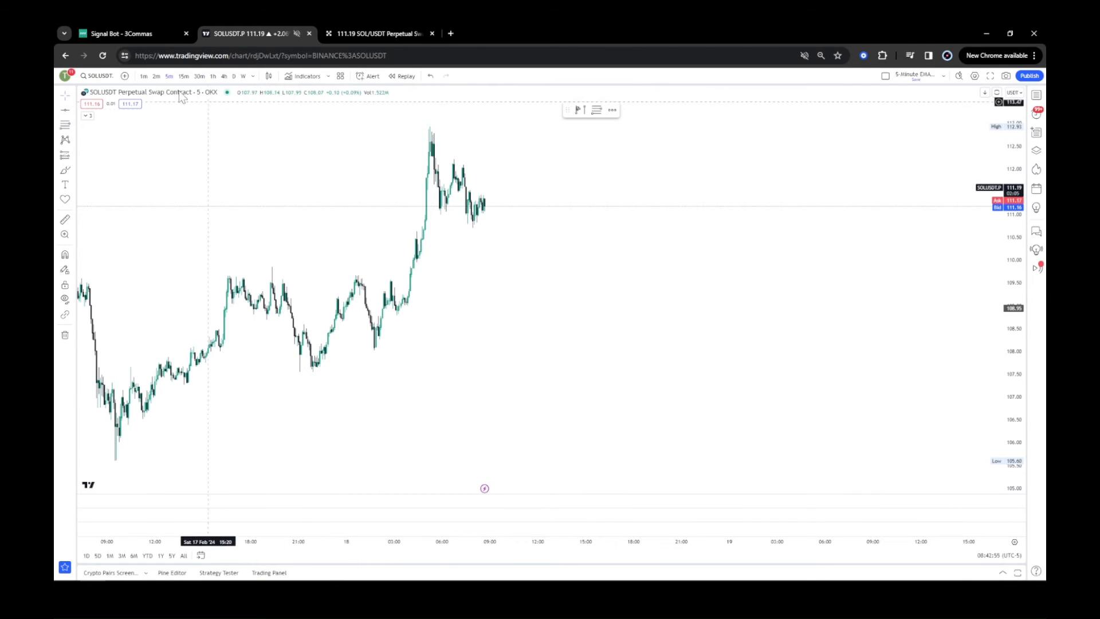
drag(584, 366, 845, 403)
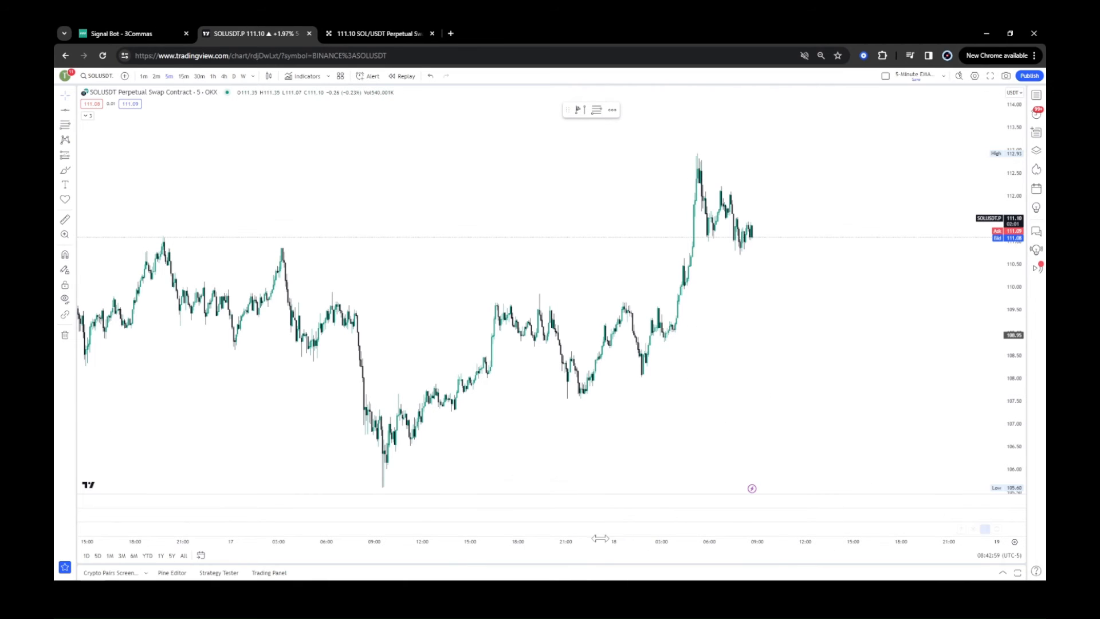
drag(600, 539, 479, 541)
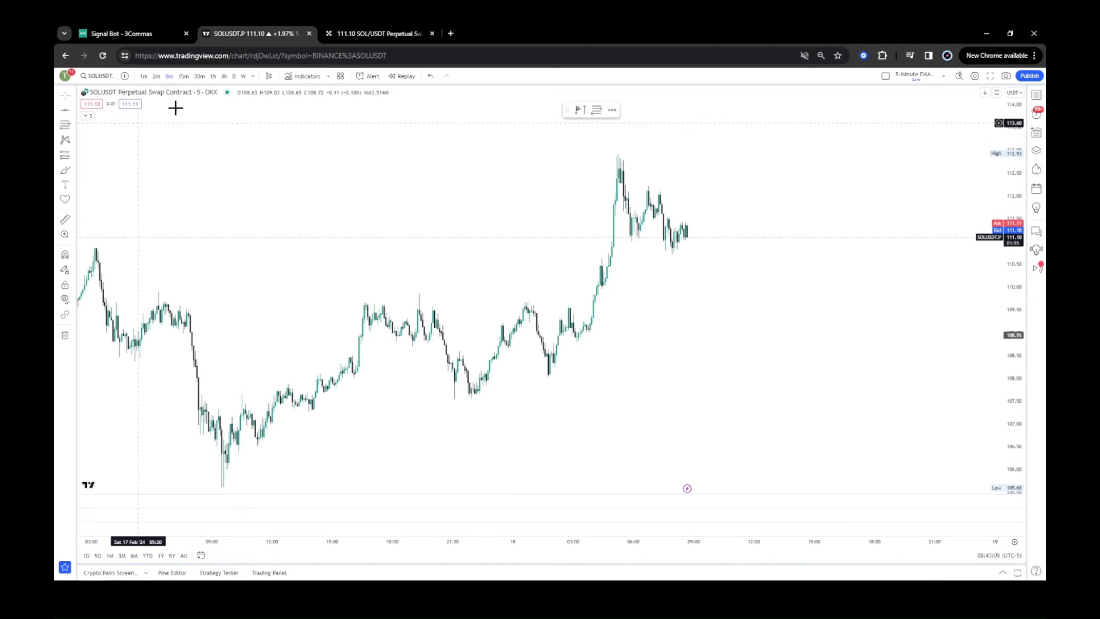
In OKX, open the SOLUSDT perpetual futures market and review the open SOL position.
click(374, 33)
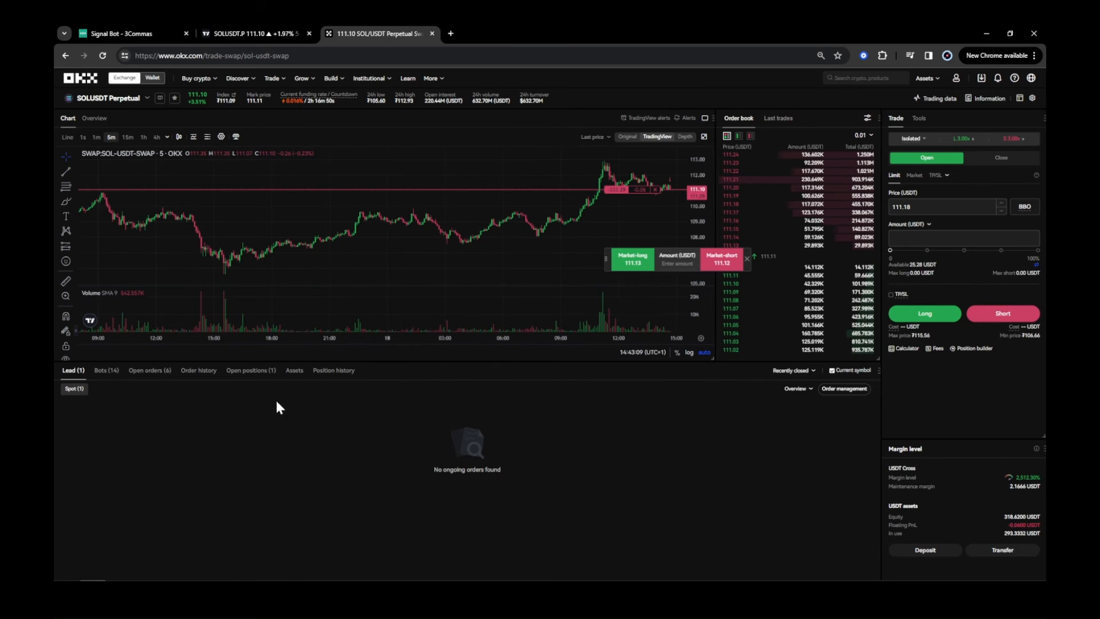
mouse_move(212, 82)
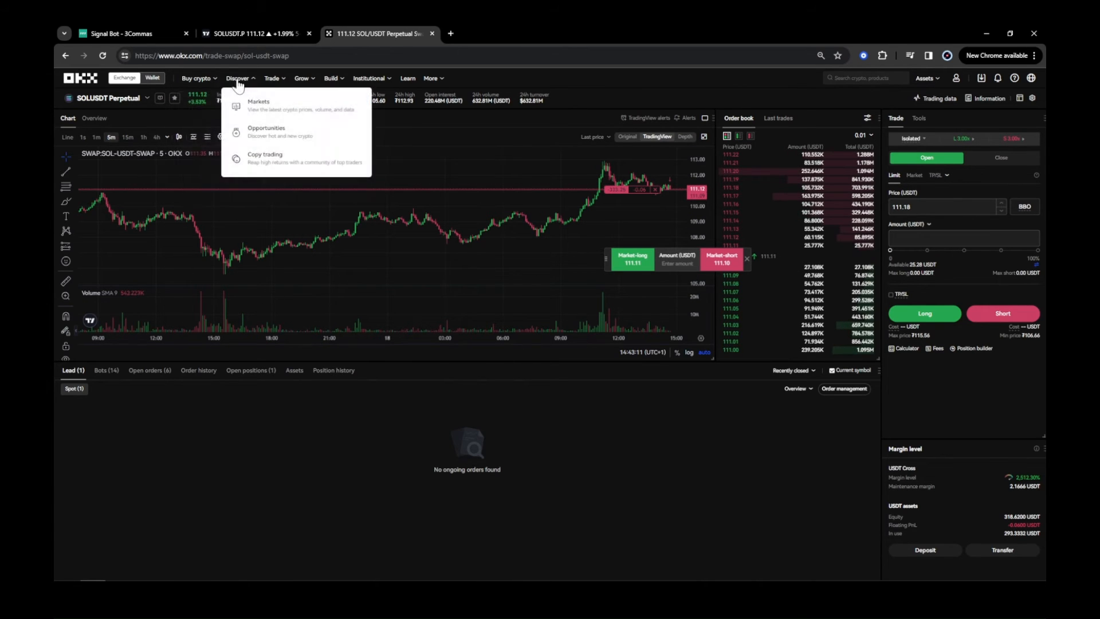
mouse_move(278, 86)
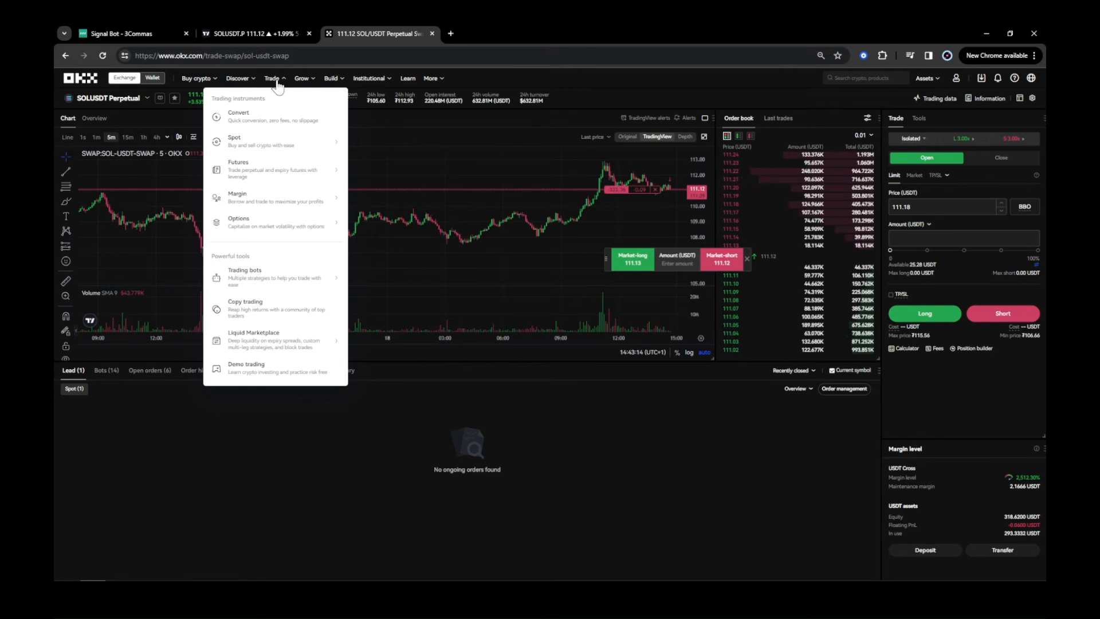
mouse_move(275, 163)
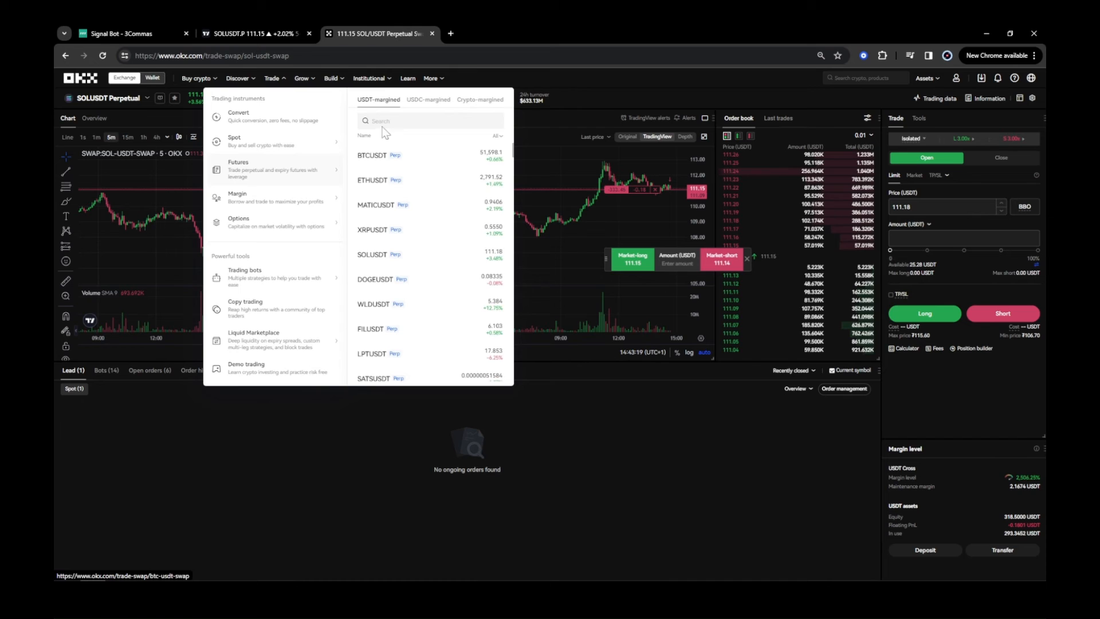
text(so)
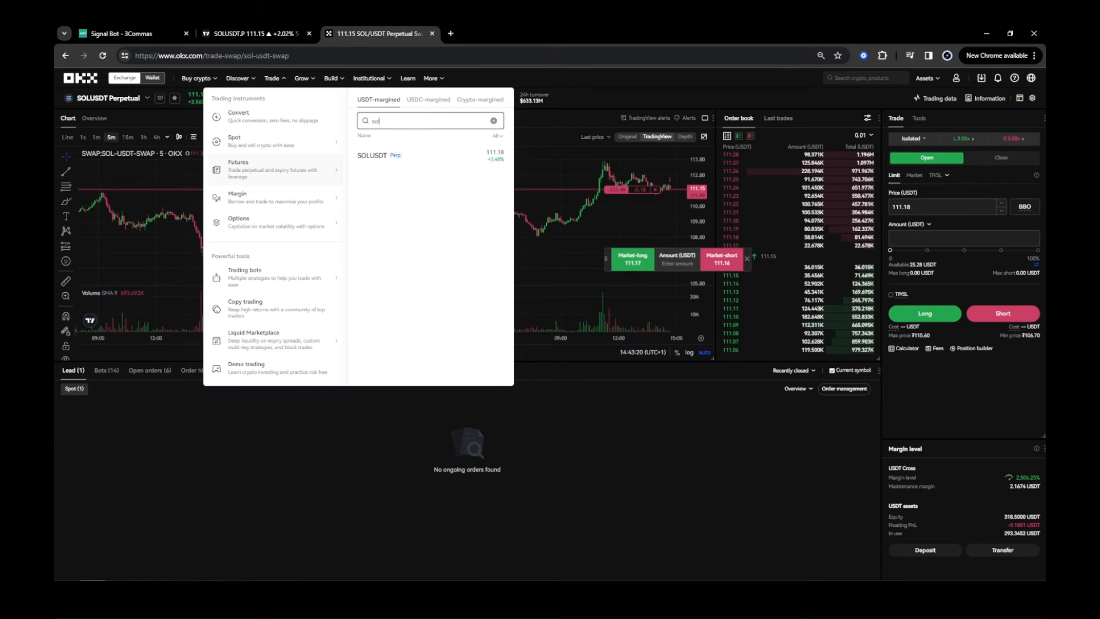
text(l)
click(398, 156)
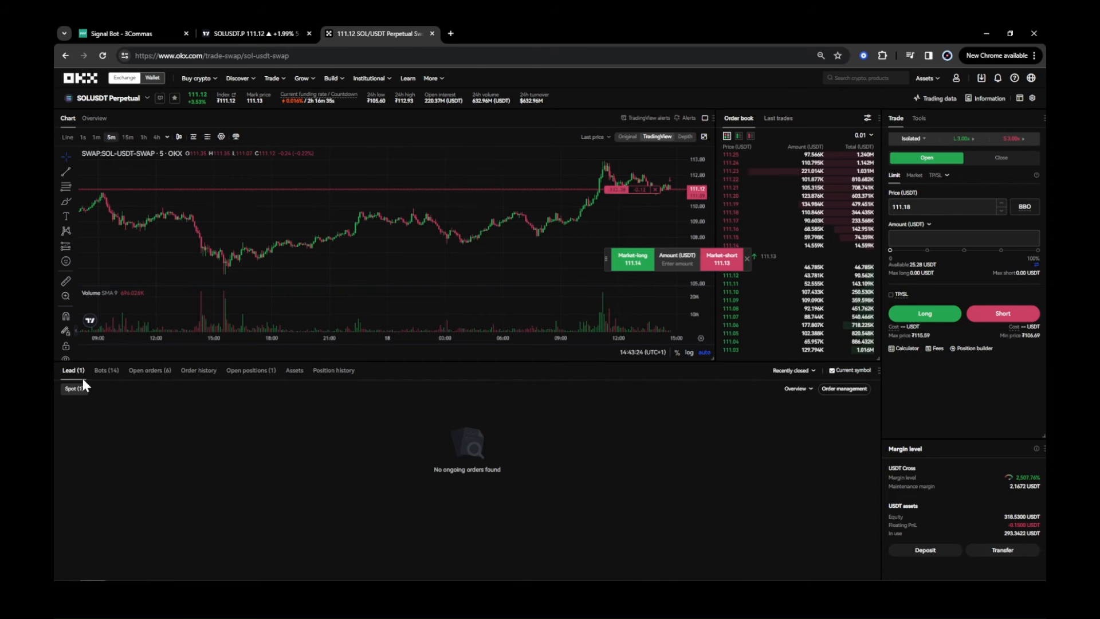
click(262, 370)
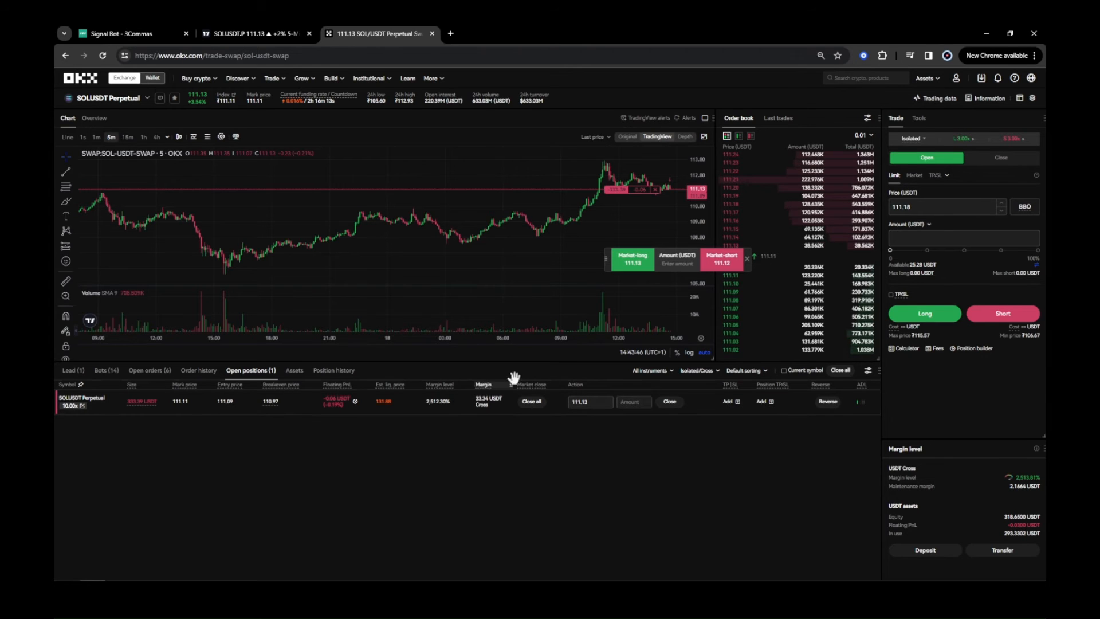
drag(567, 341, 478, 344)
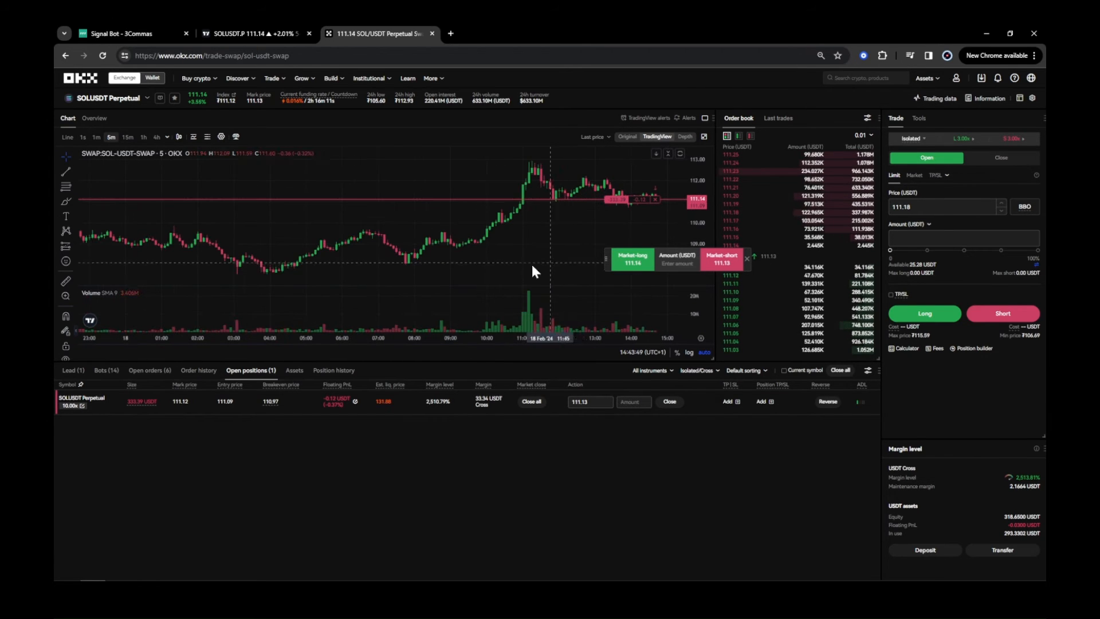
drag(532, 265, 429, 275)
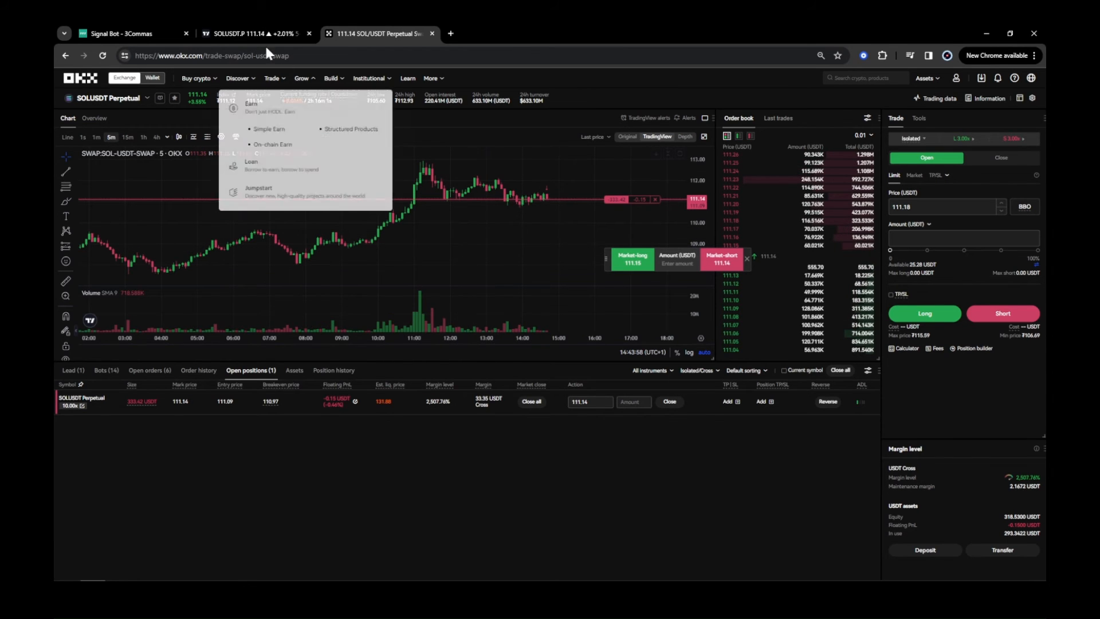
Draw a new horizontal ray on the chart at about 110.6.
click(252, 36)
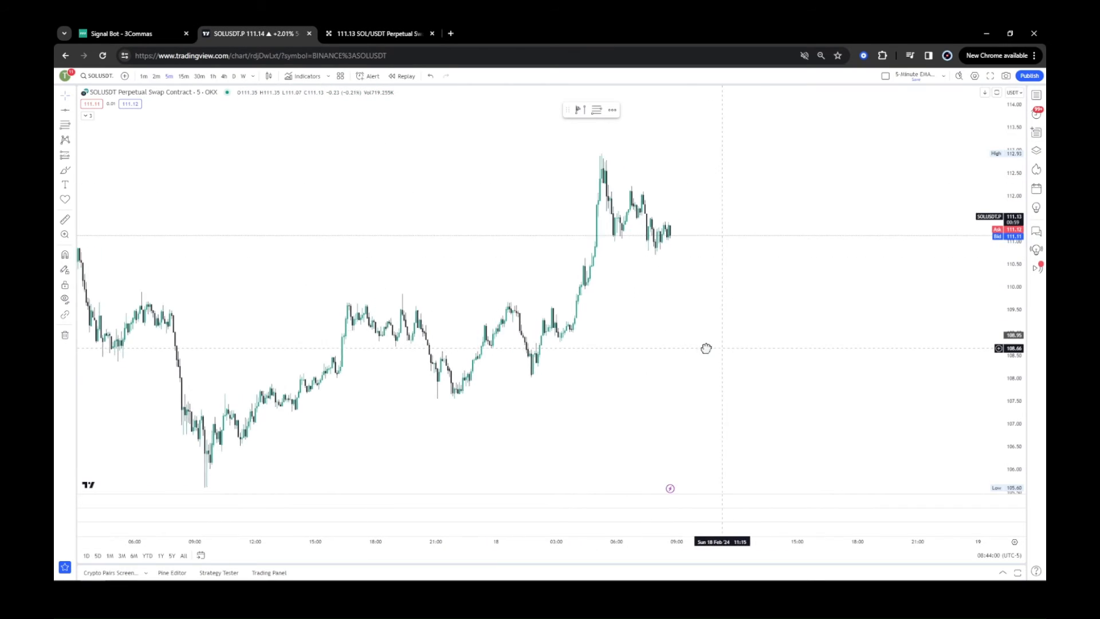
scroll(704, 347, right, 3)
click(65, 109)
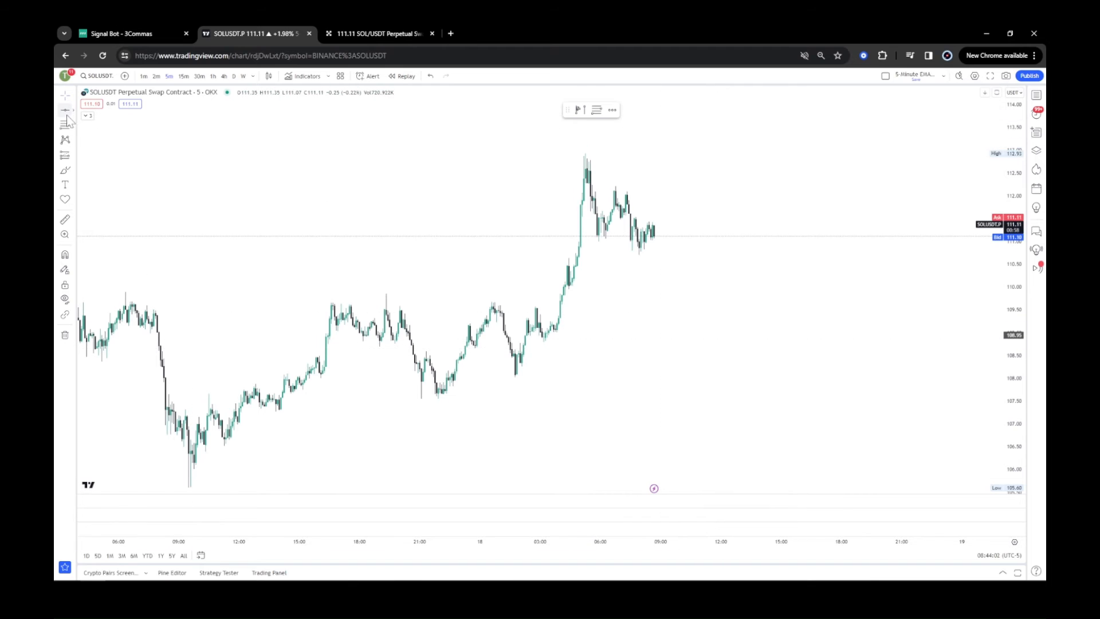
click(661, 269)
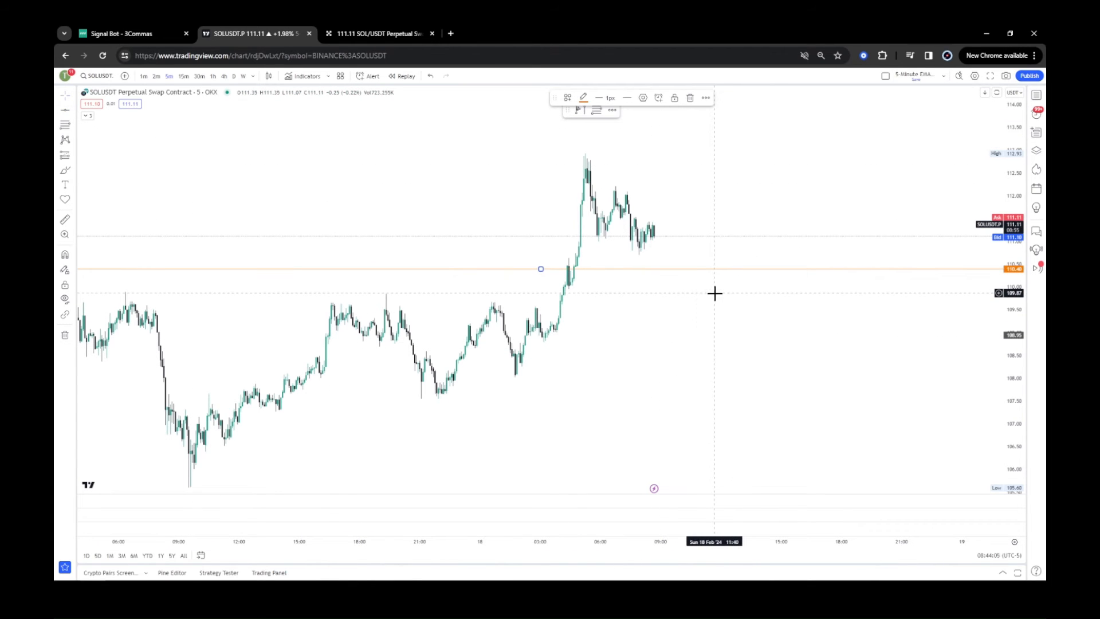
drag(704, 269, 700, 257)
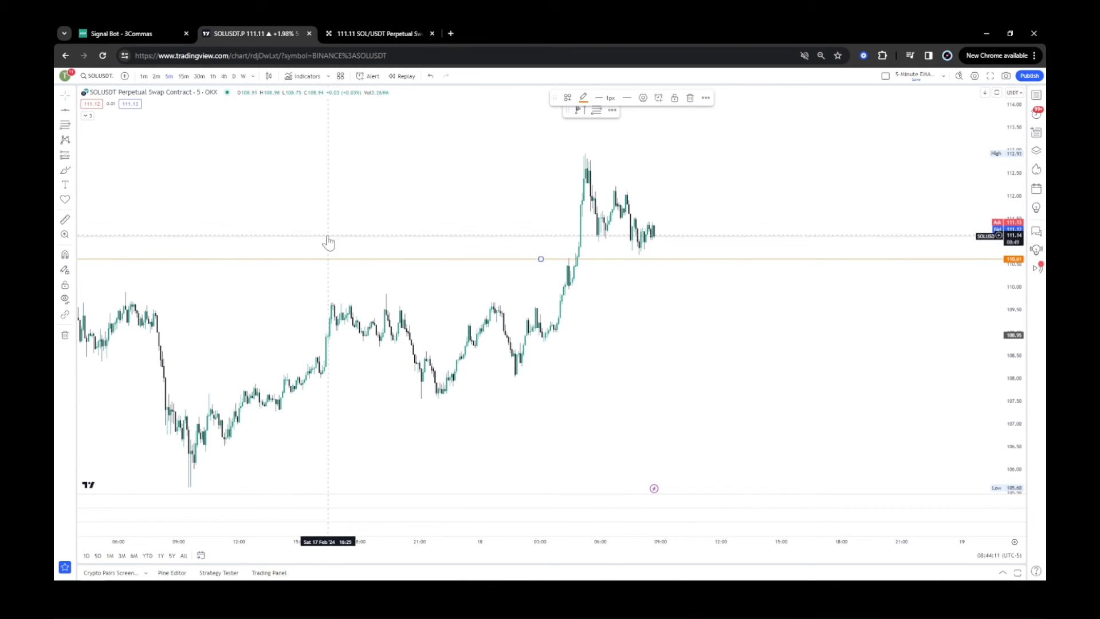
Copy the exit_short webhook message from Notepad.
click(143, 570)
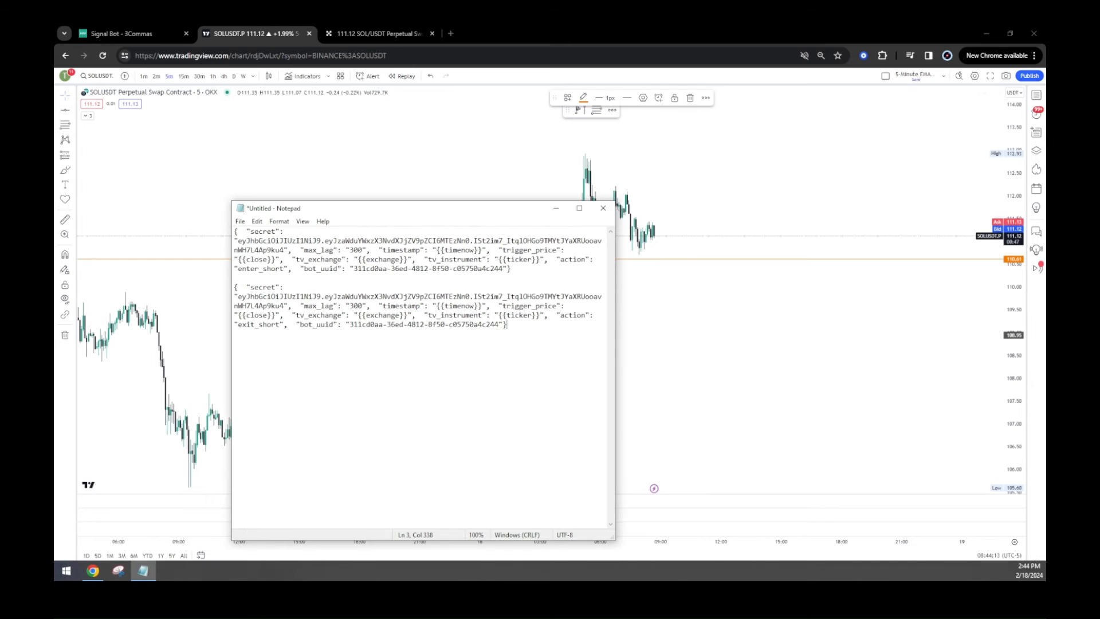
drag(507, 324, 235, 296)
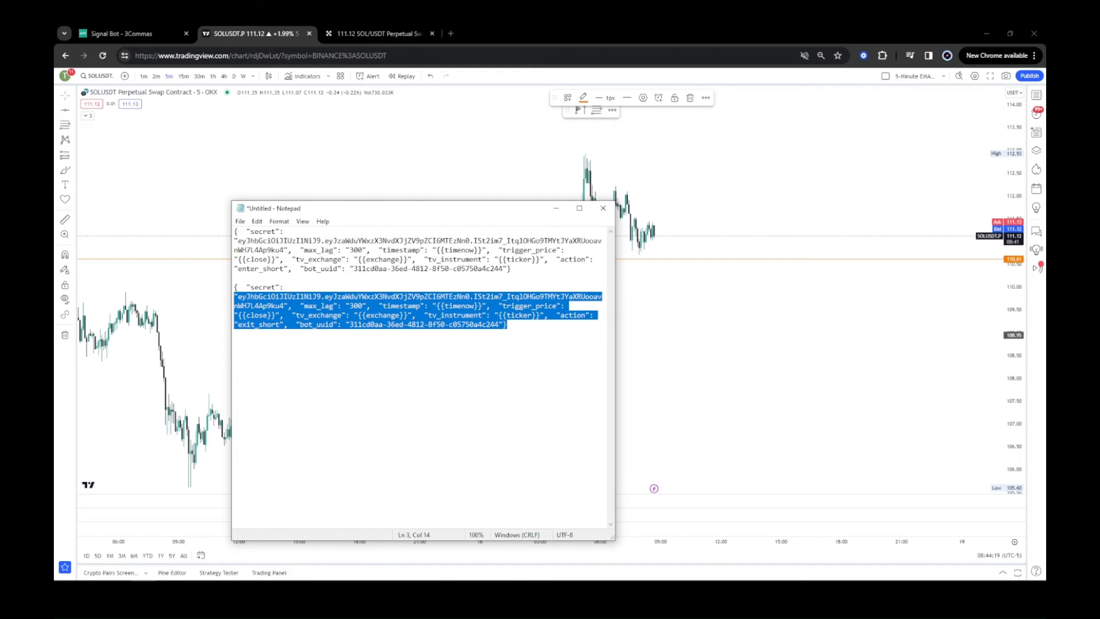
drag(539, 315, 396, 324)
drag(507, 324, 226, 289)
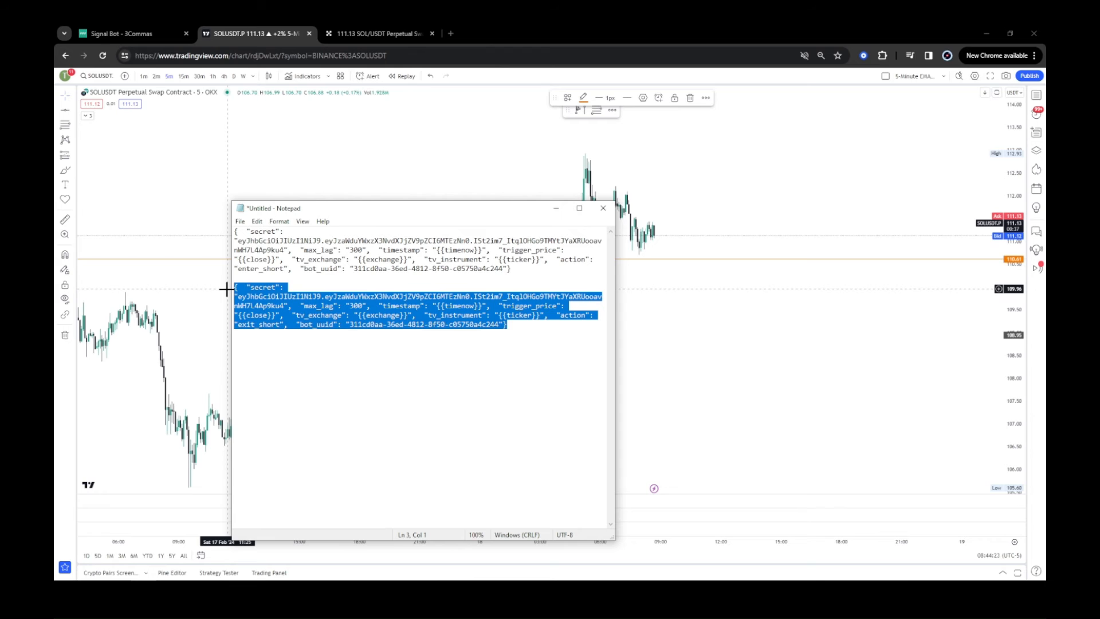
Create an alert on the ray named Exit Short with the pasted exit short webhook message.
click(704, 361)
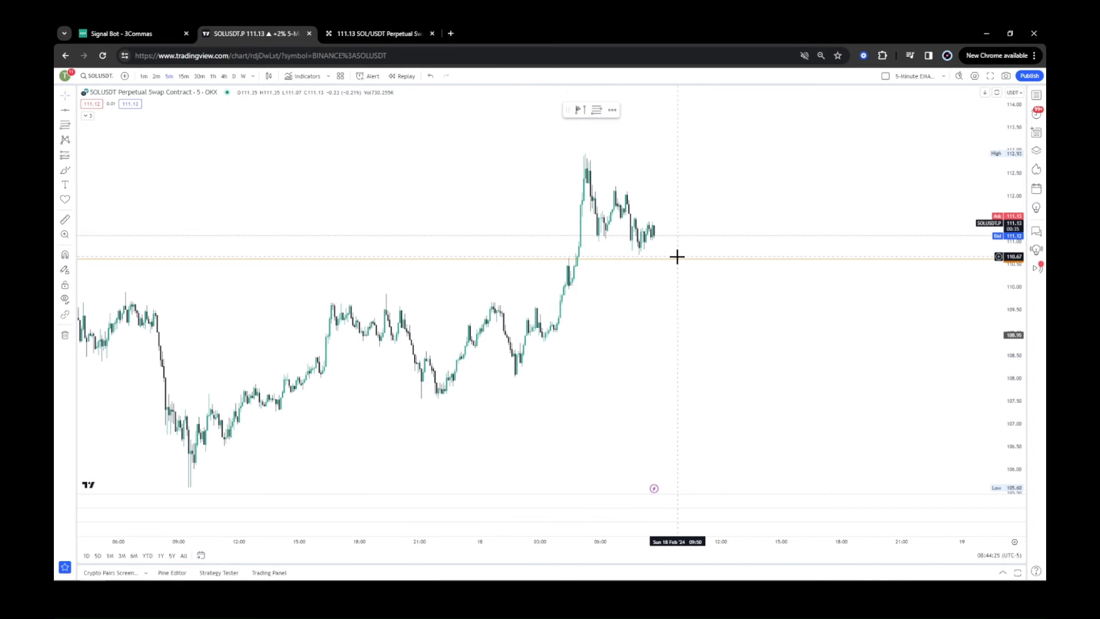
click(678, 259)
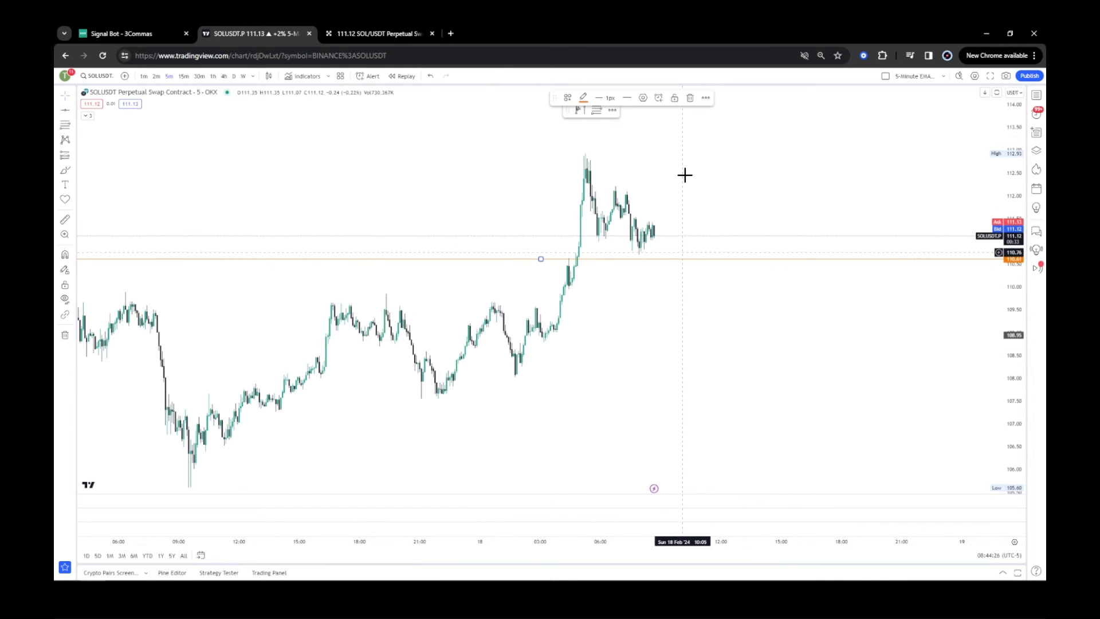
click(659, 98)
click(575, 405)
key(ctrl+a)
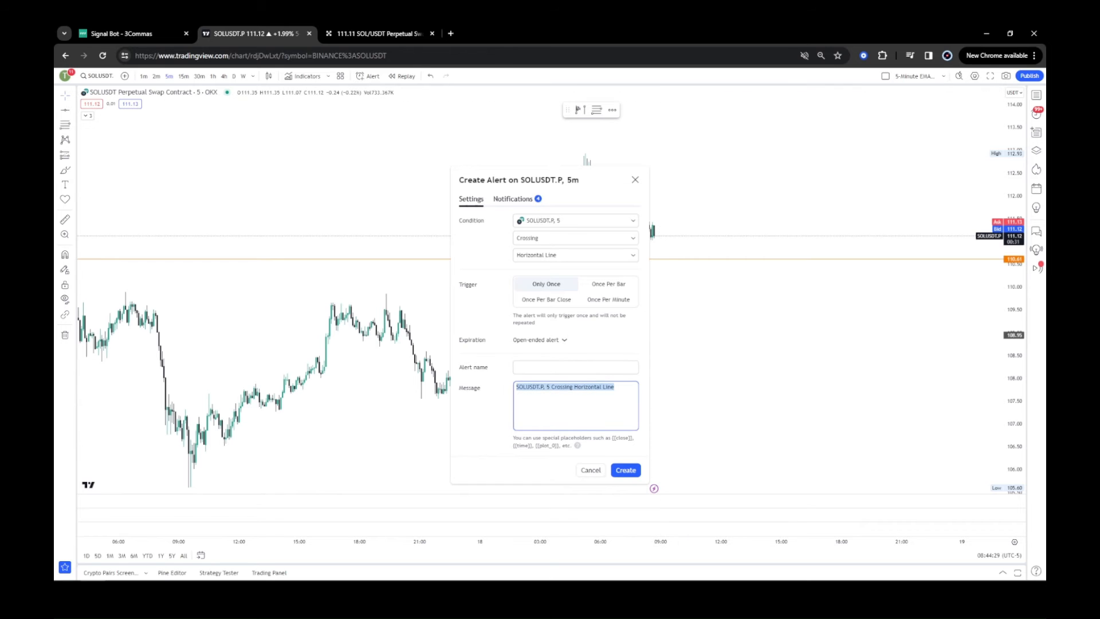
key(ctrl+v)
click(575, 368)
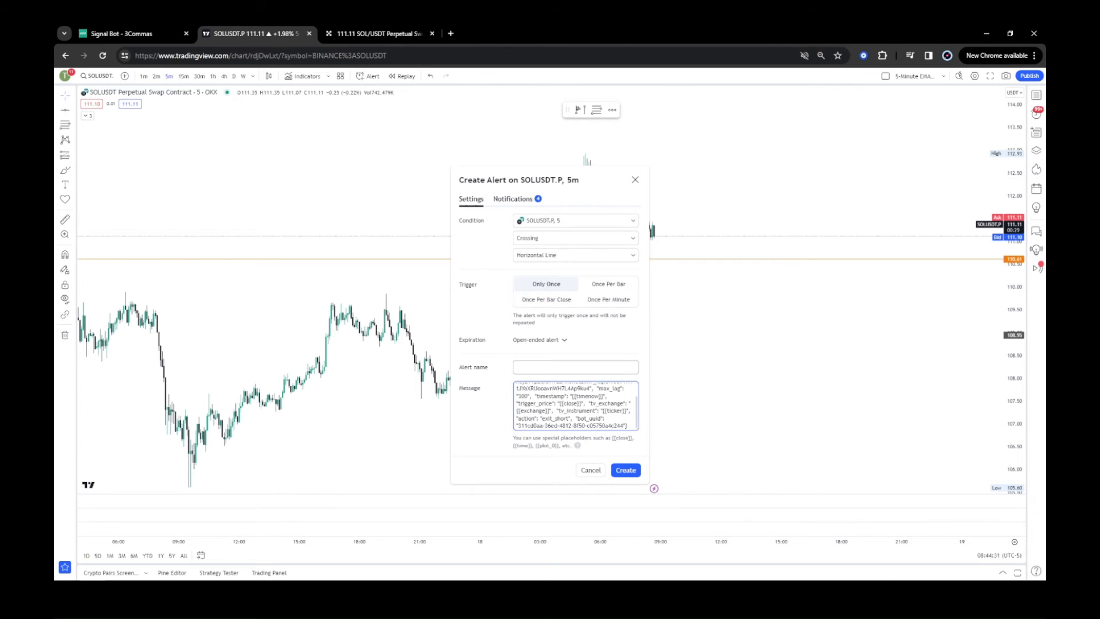
text(Exit Short)
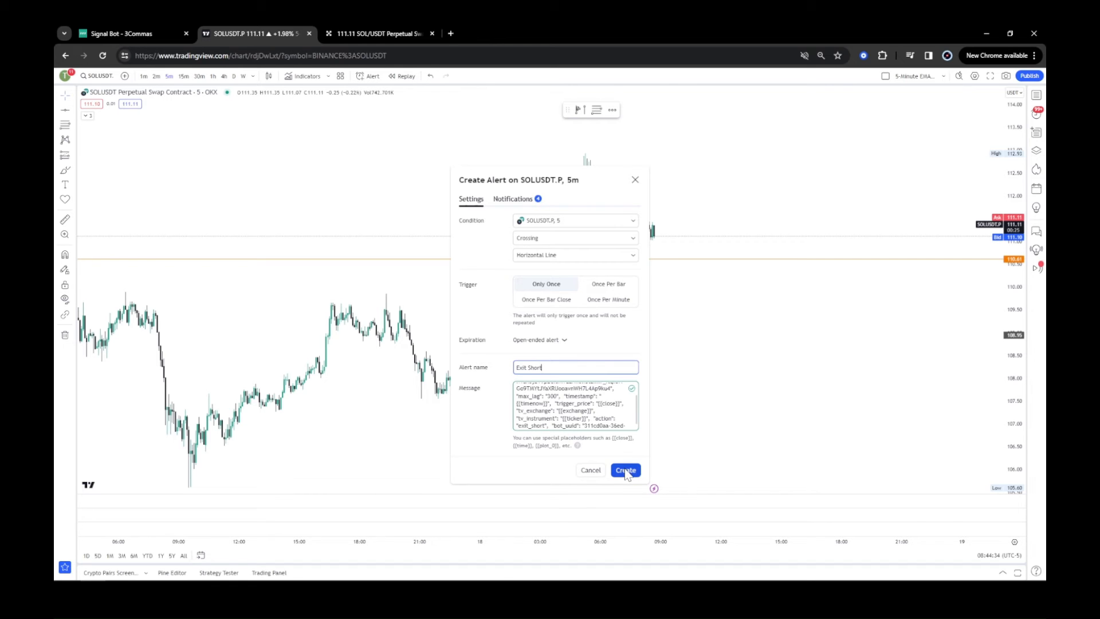
click(626, 470)
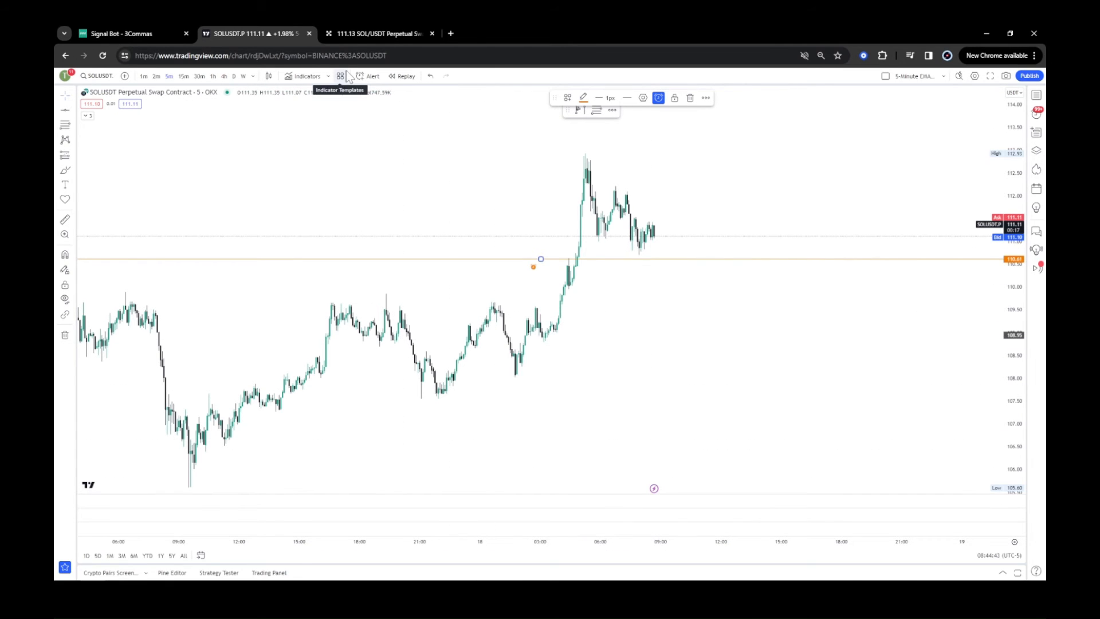
Open the OKX position and then the 3Commas signal bot's edit settings to review them.
click(363, 33)
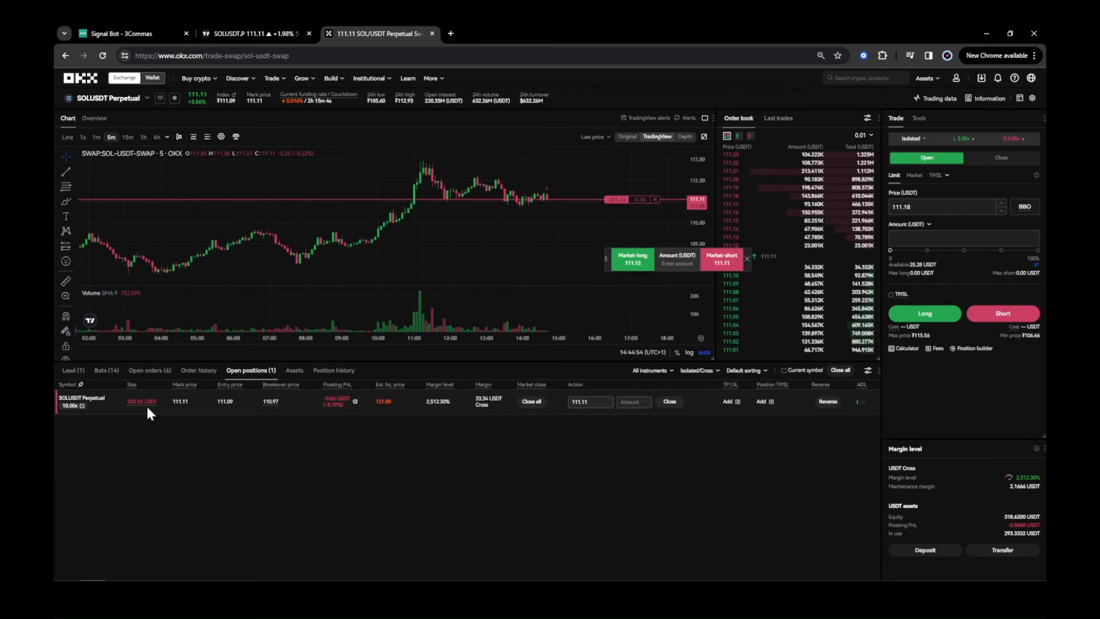
click(125, 36)
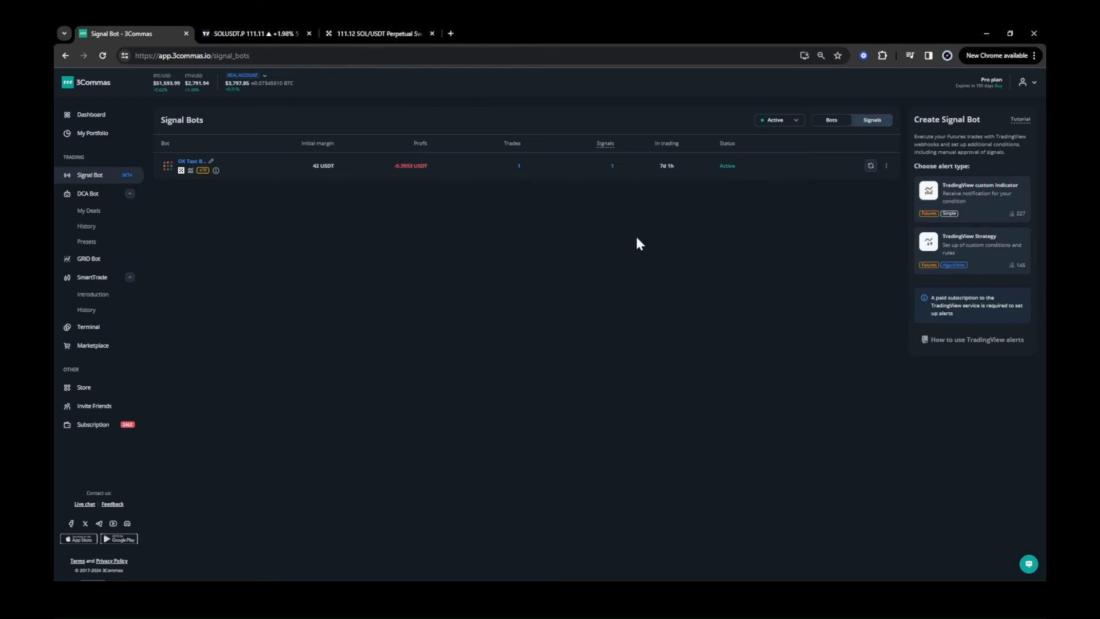
click(887, 166)
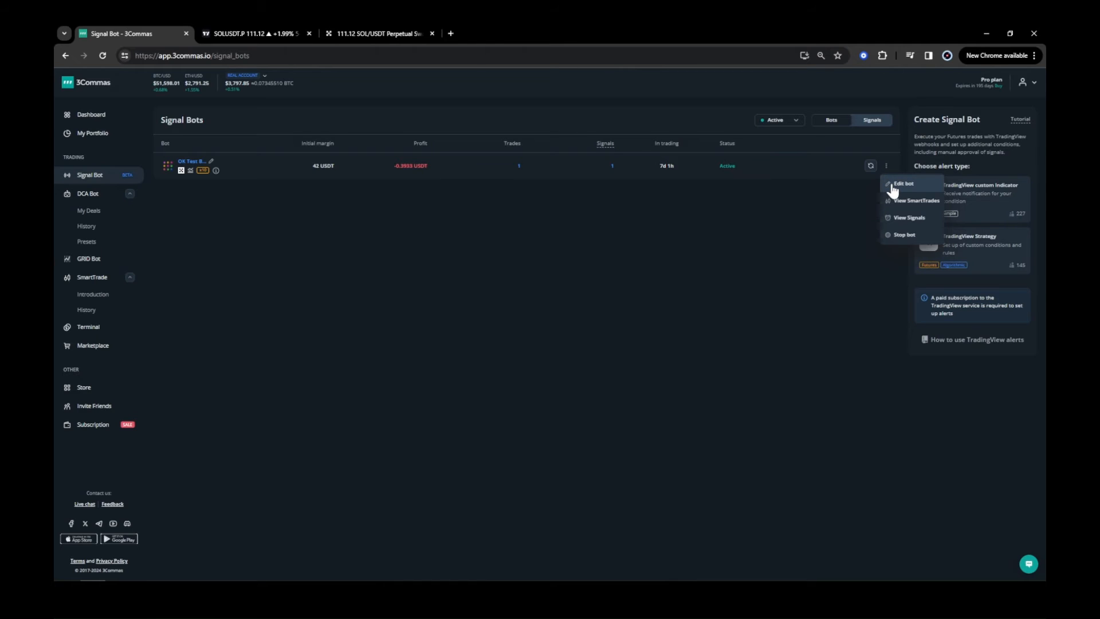
click(892, 188)
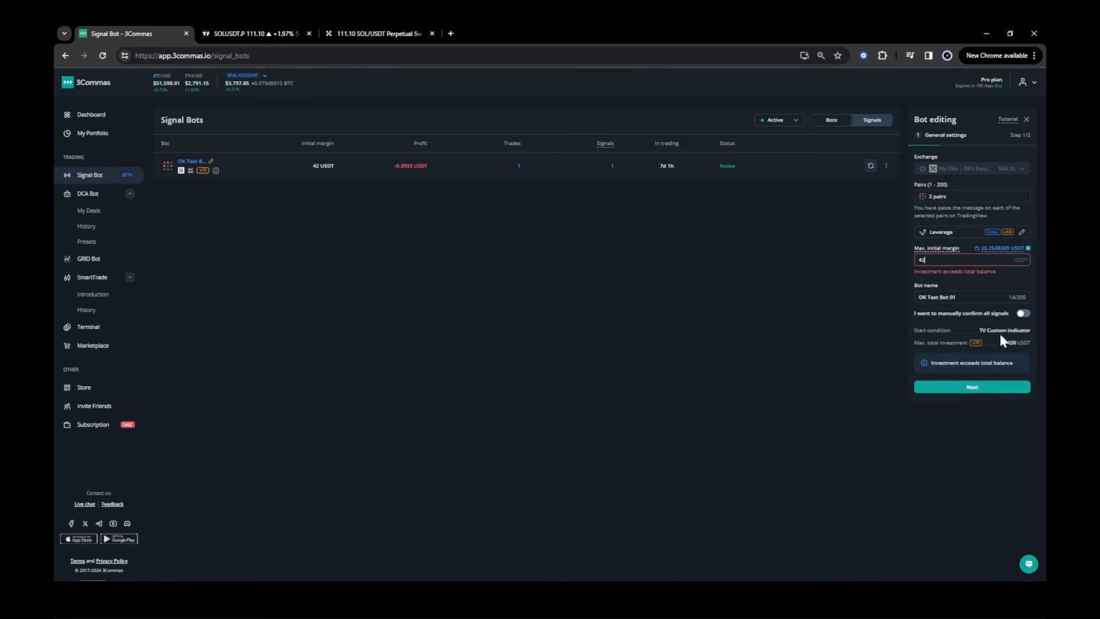
Switch between the OKX position, the 3Commas bot settings and the TradingView chart to monitor the trade.
click(364, 32)
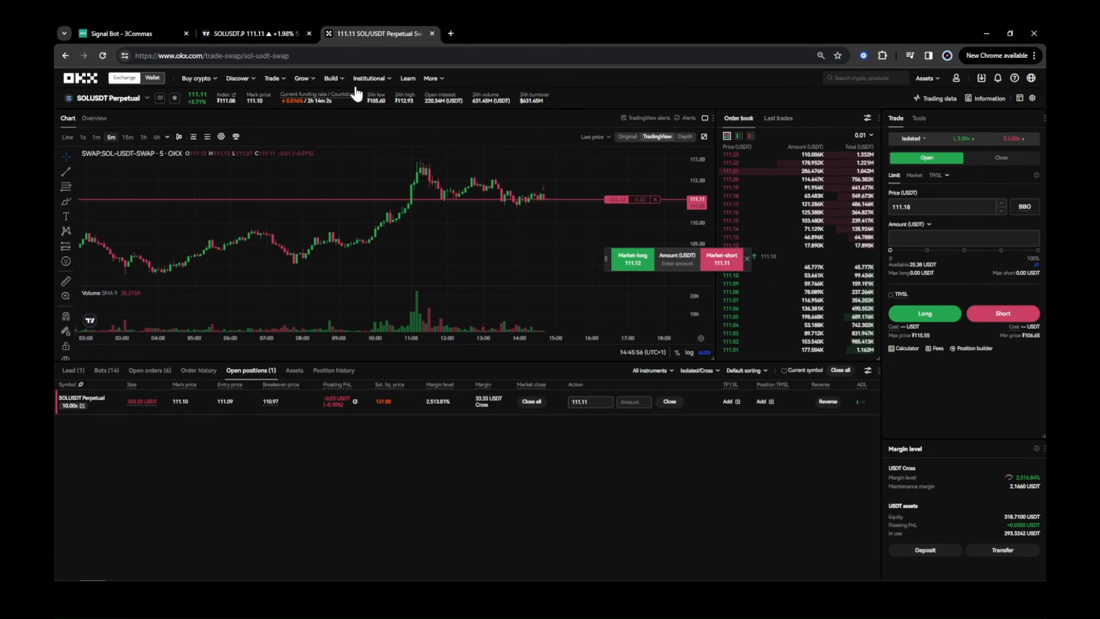
click(149, 33)
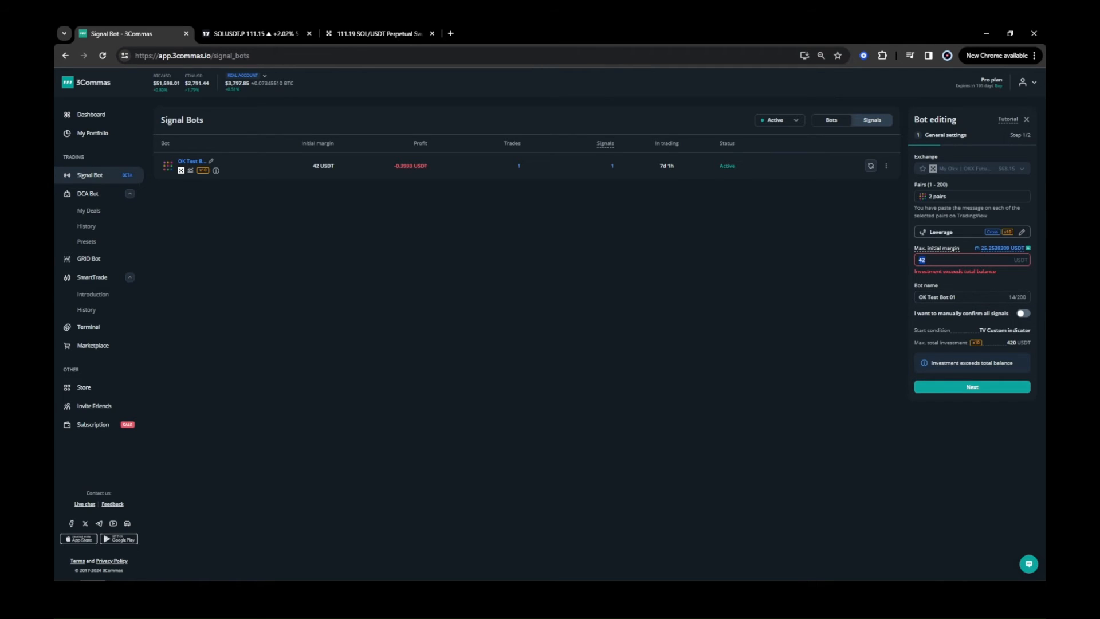
click(360, 28)
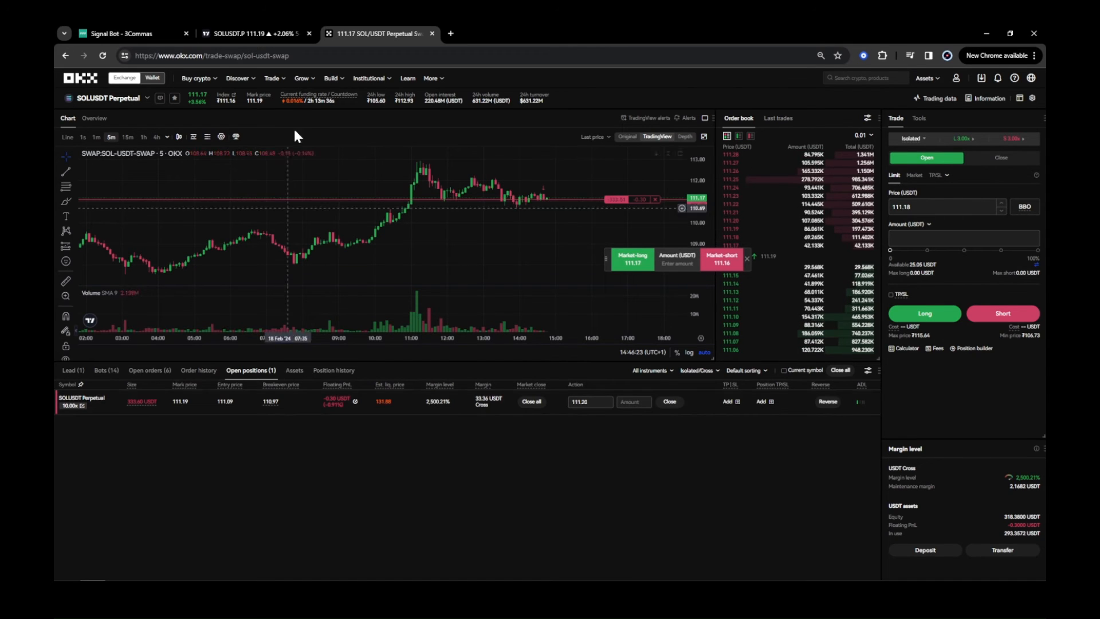
click(132, 34)
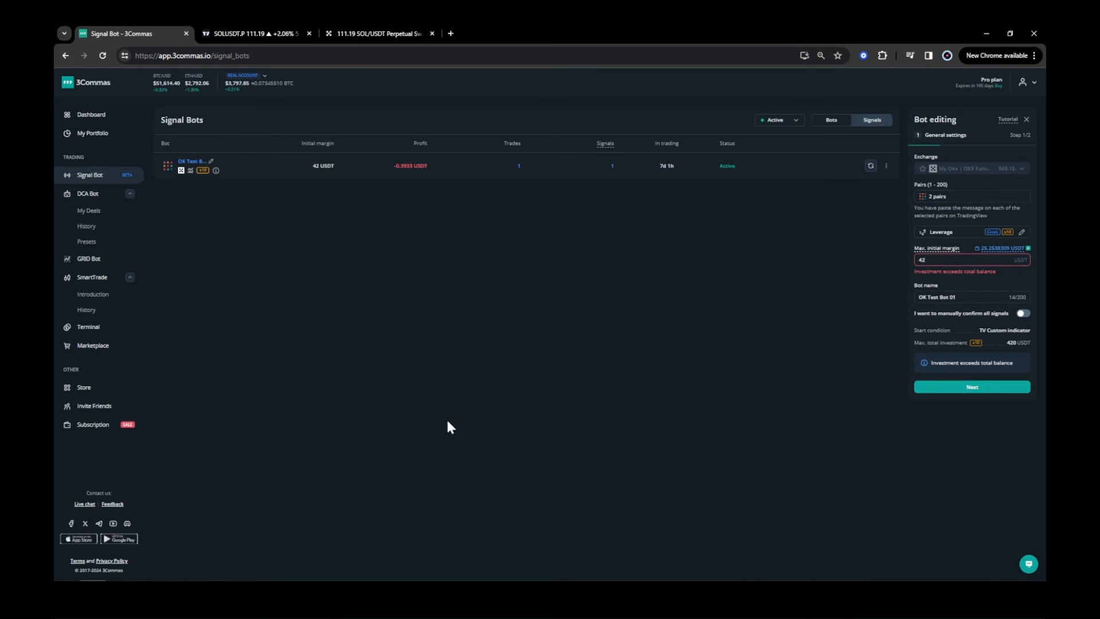
click(248, 35)
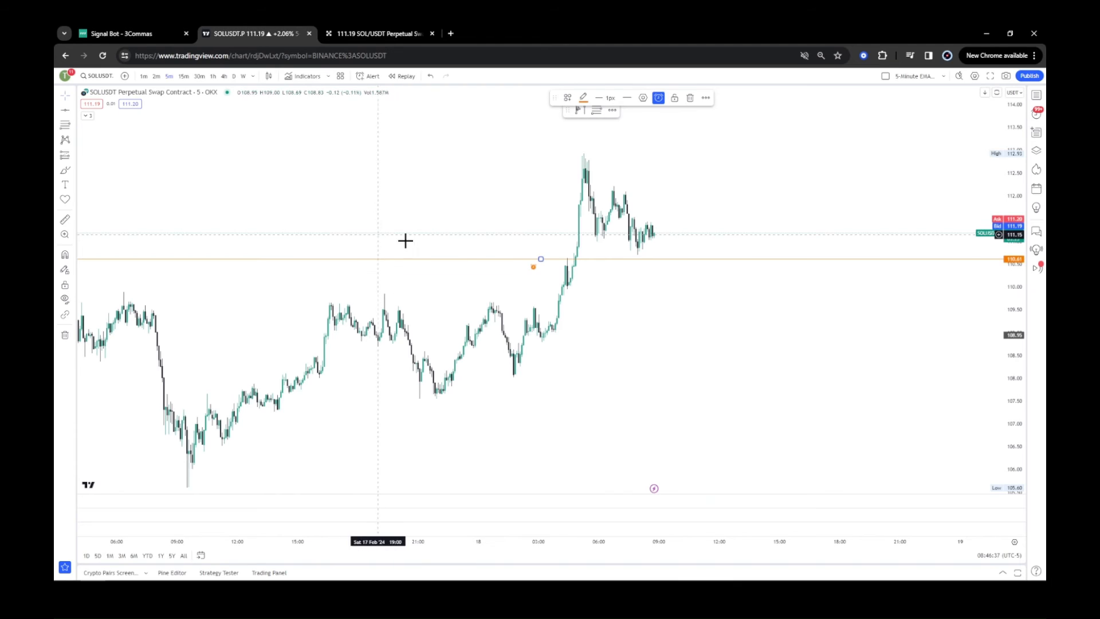
Move the Exit Short horizontal ray up to about 111.02 on the SOLUSDT chart.
click(688, 300)
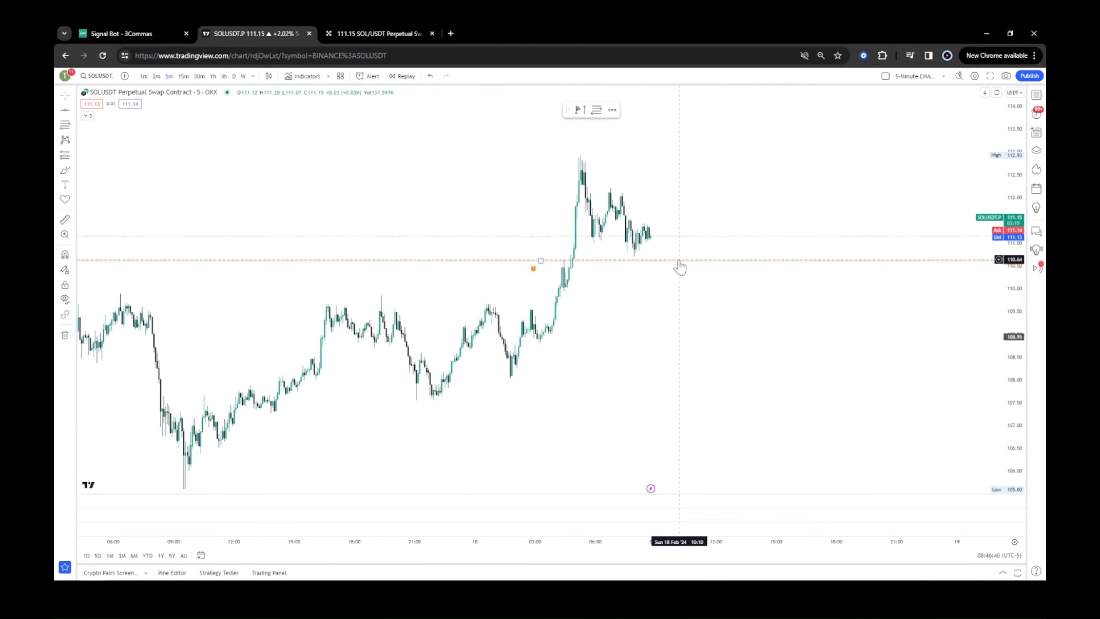
drag(679, 261, 679, 242)
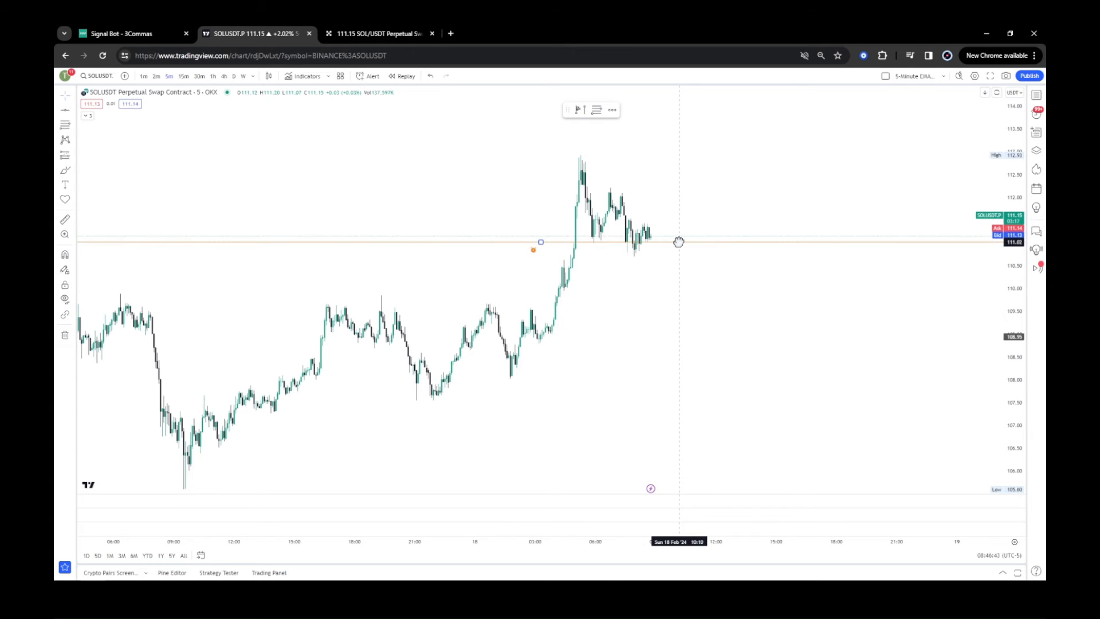
drag(596, 536, 463, 541)
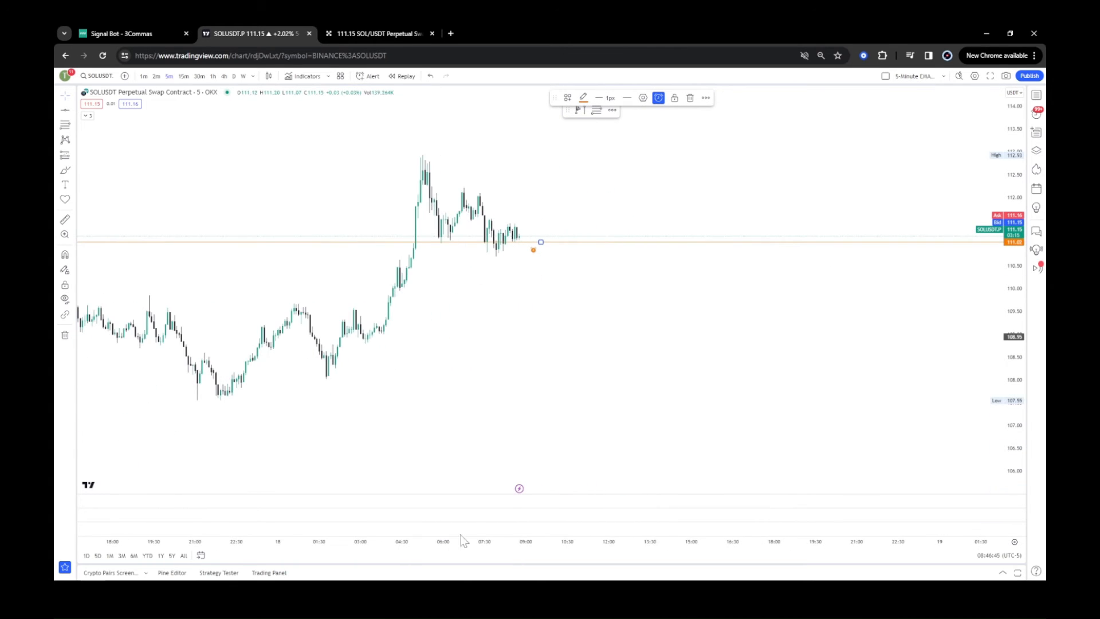
drag(1012, 358, 1009, 287)
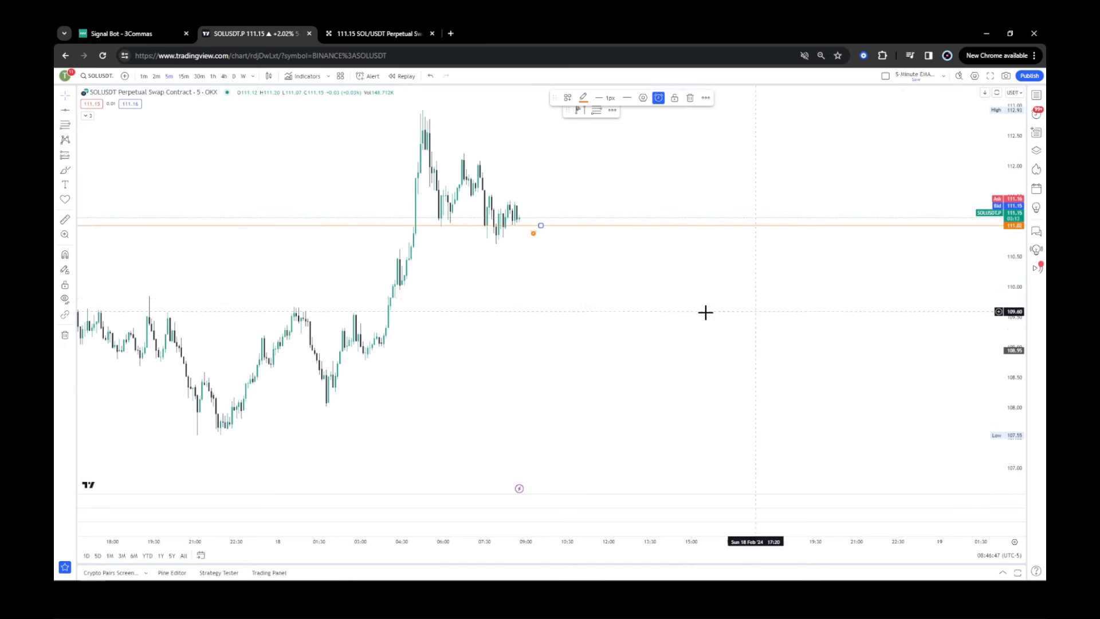
Check the open SOLUSDT perpetual position on OKX and the TradingView chart before returning to the signal bots.
click(346, 34)
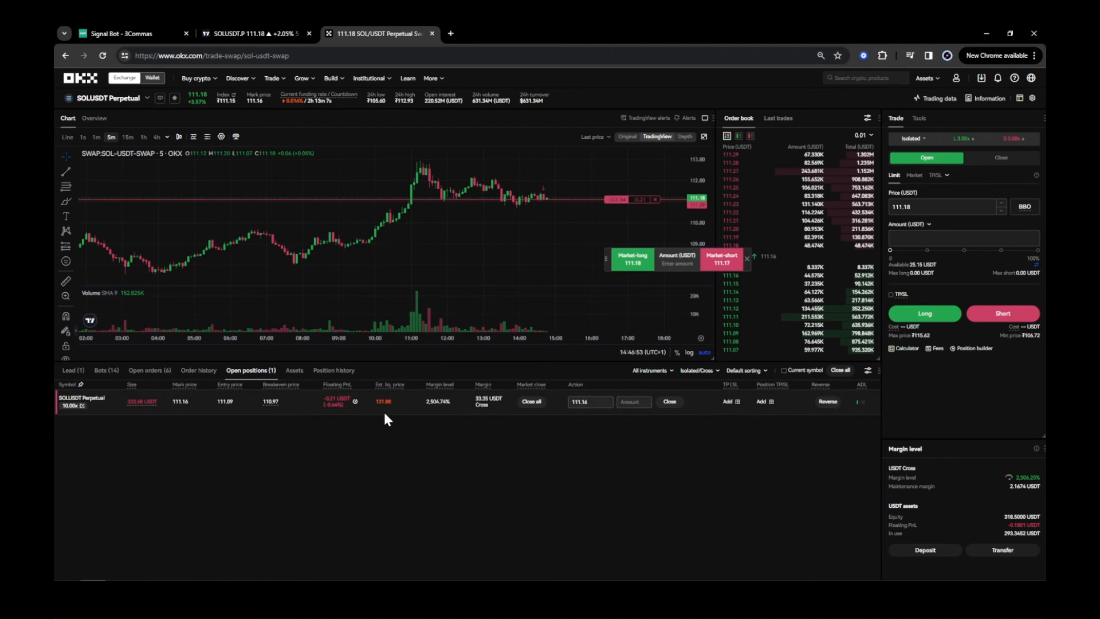
drag(703, 224, 696, 188)
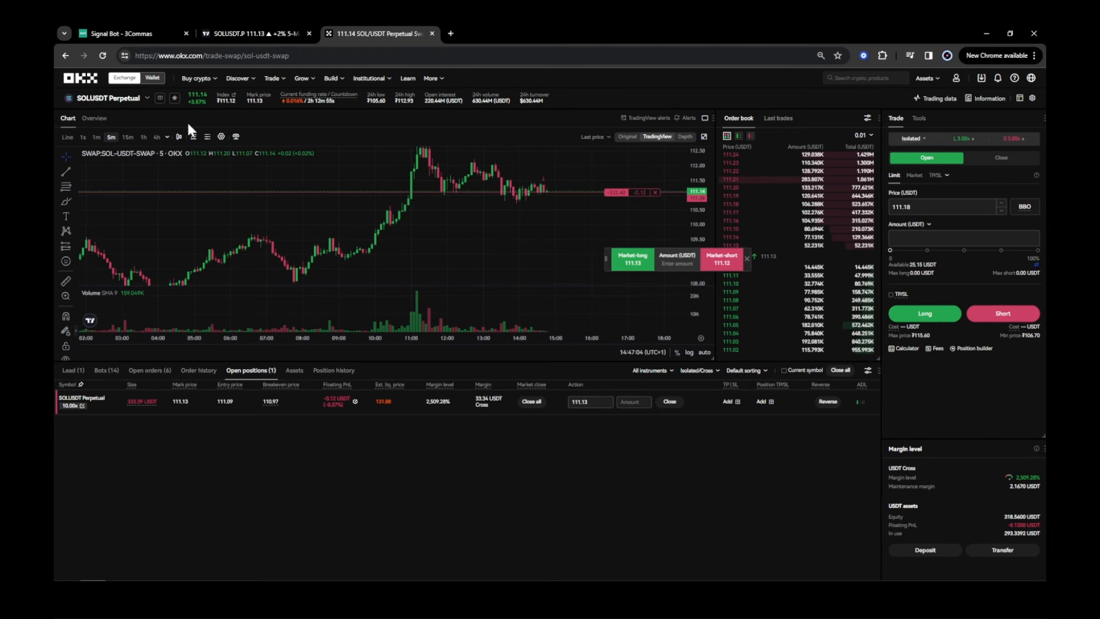
click(230, 34)
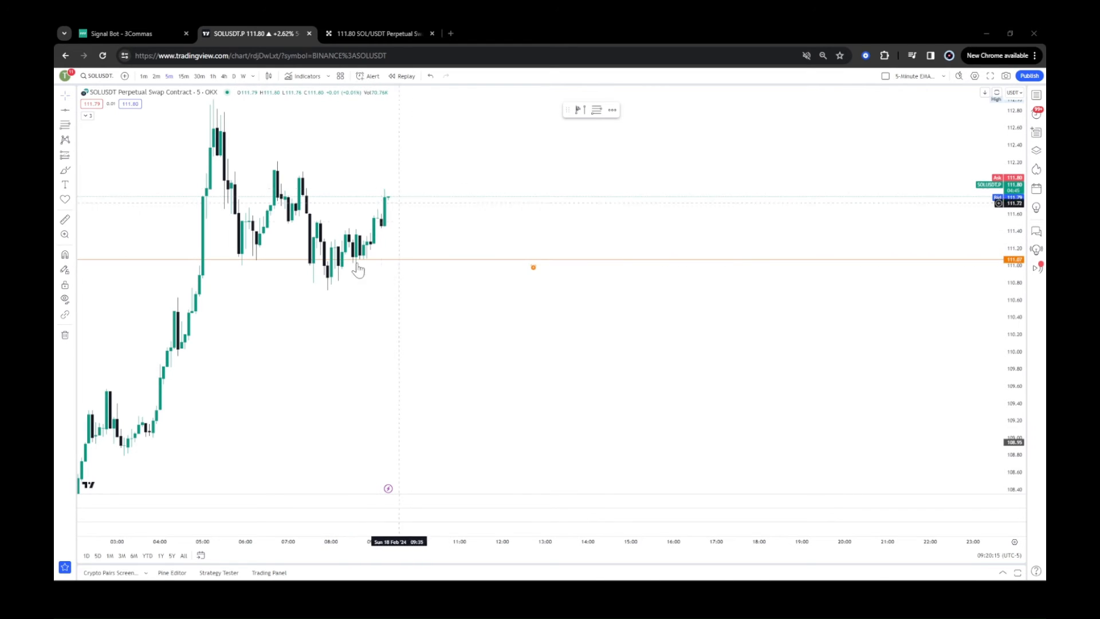
click(140, 33)
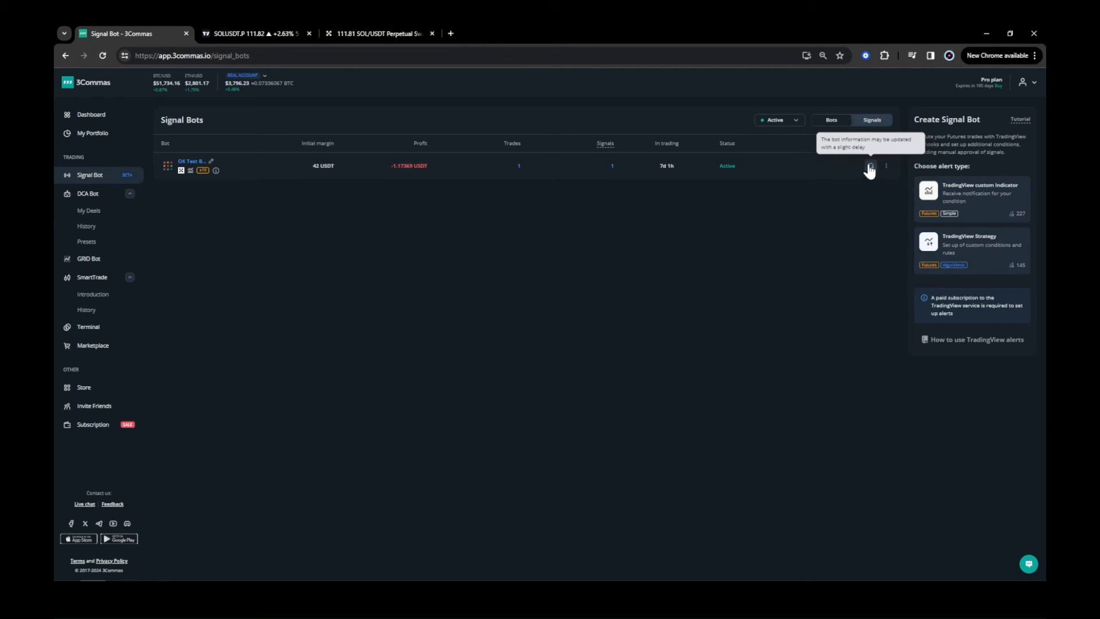
View the signal bot's list of received signals, then return to the bots list.
click(887, 167)
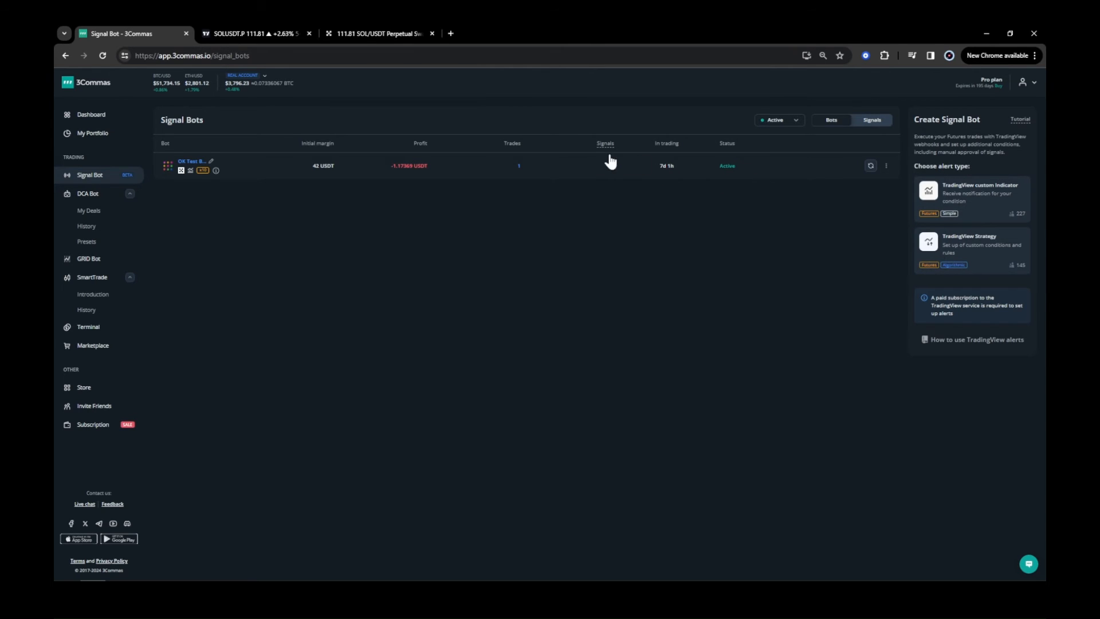
click(887, 166)
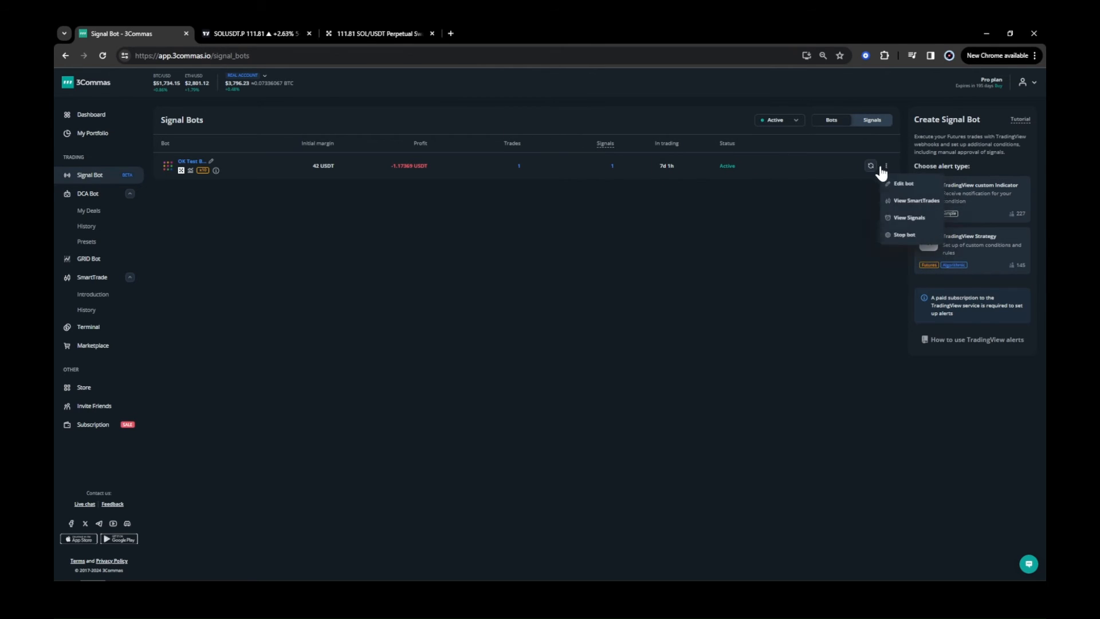
click(688, 200)
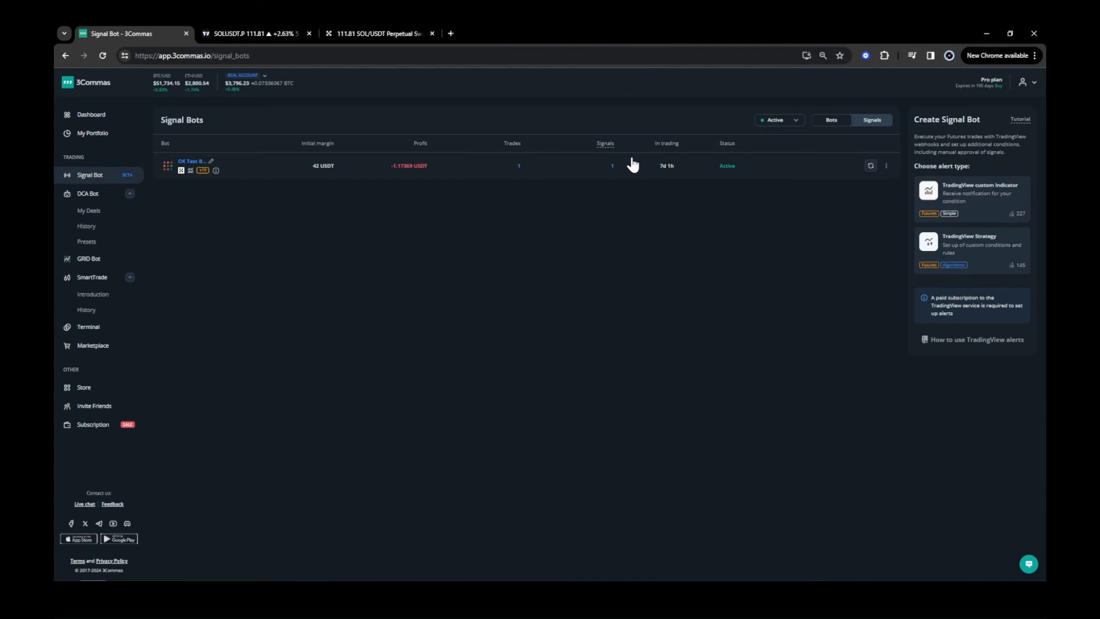
click(611, 168)
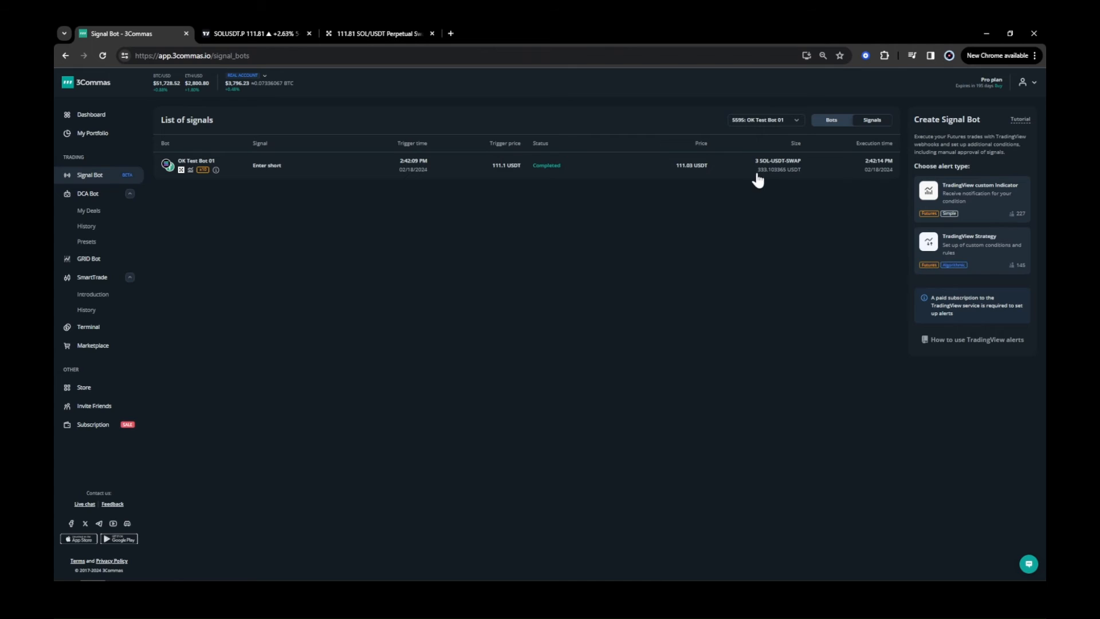
mouse_move(756, 170)
mouse_down()
mouse_move(769, 175)
mouse_move(758, 167)
mouse_up()
click(337, 166)
click(832, 120)
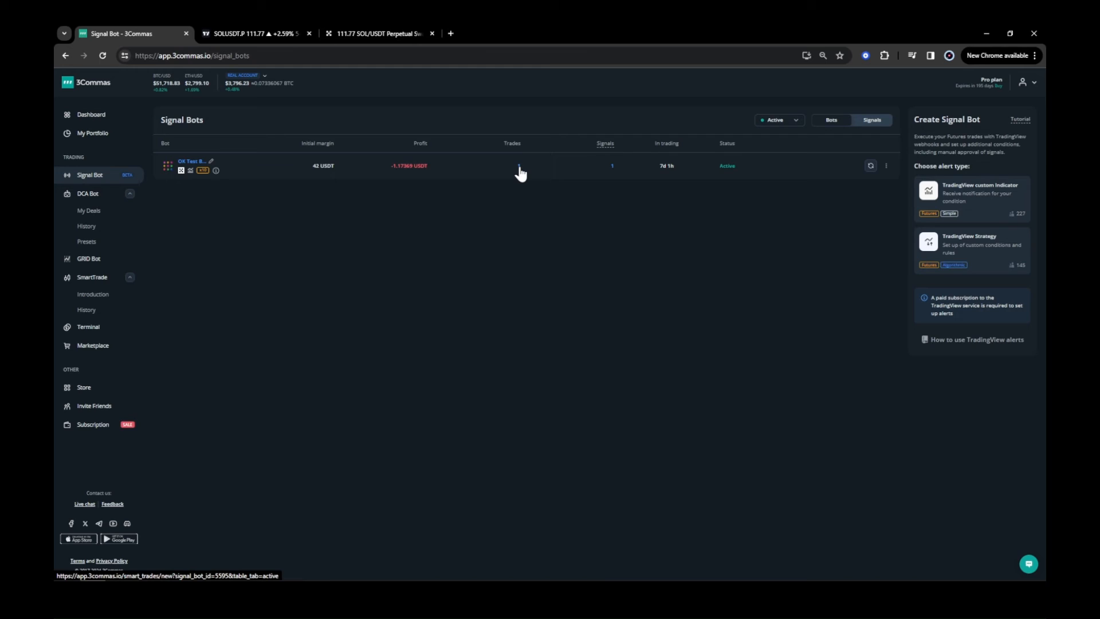
Open the bot's SmartTrades to view its active SOL-USDT-SWAP short trade.
click(887, 168)
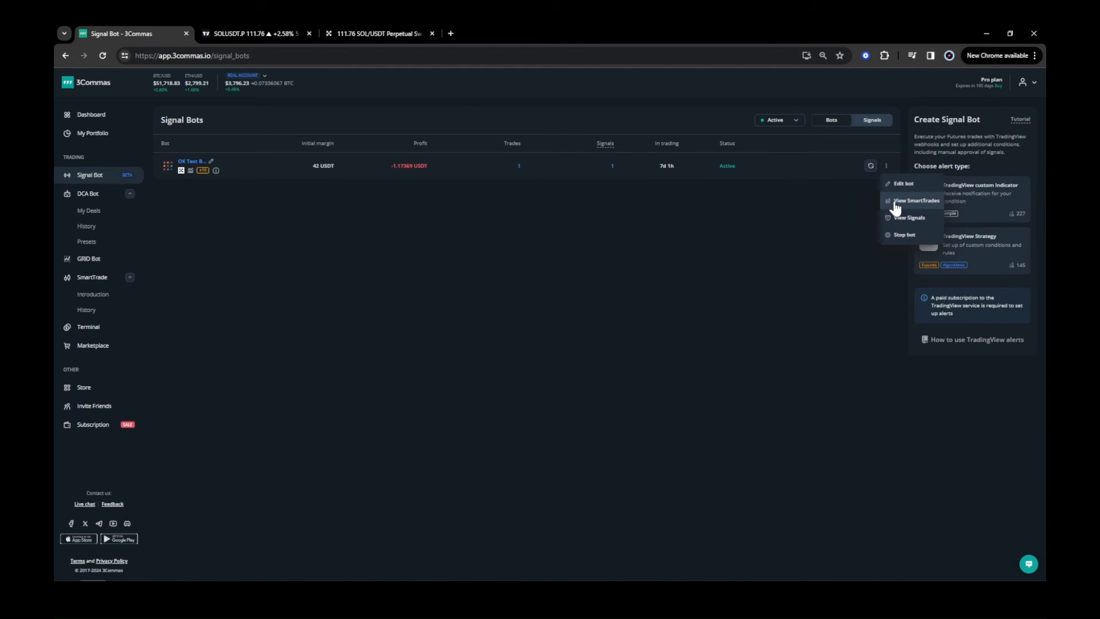
click(520, 167)
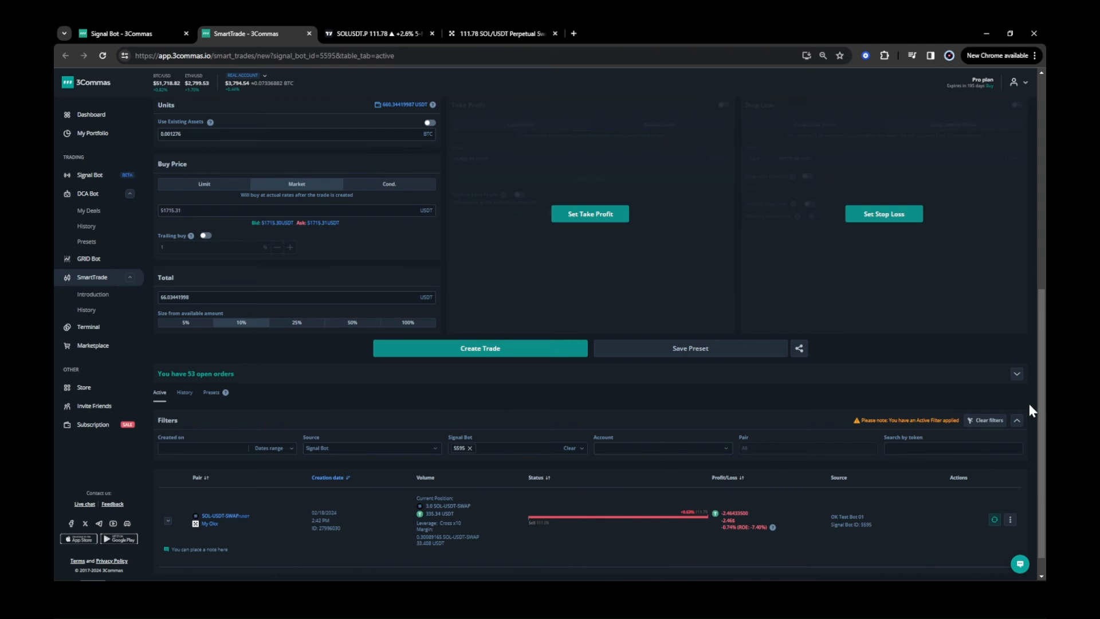
scroll(1043, 424, down, 1)
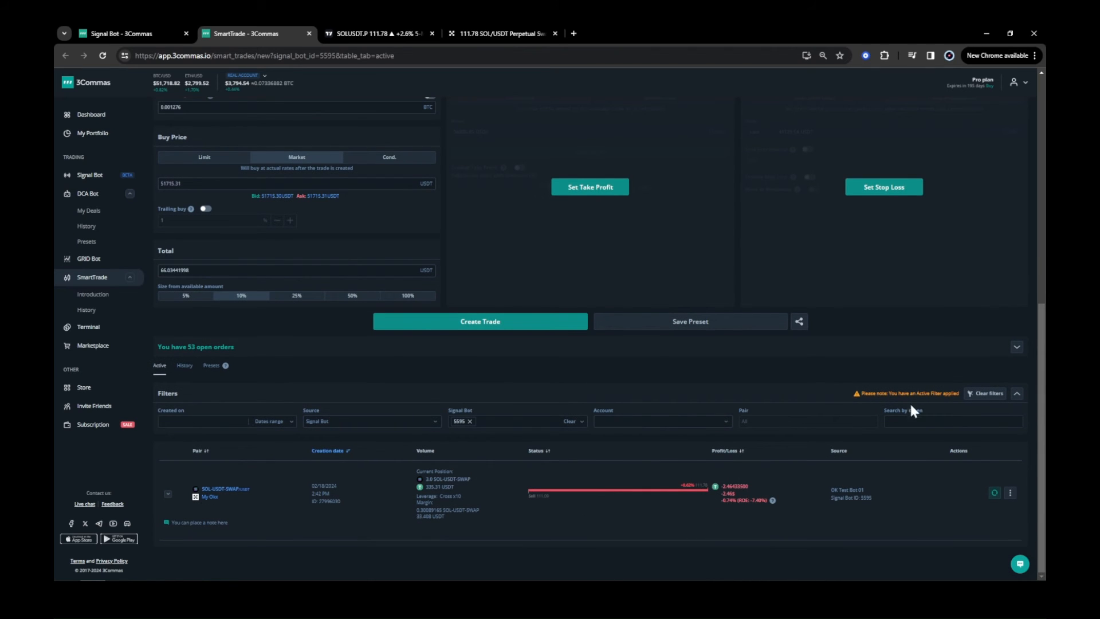
Switch between the TradingView chart and the 3Commas tabs to monitor the trade.
click(349, 33)
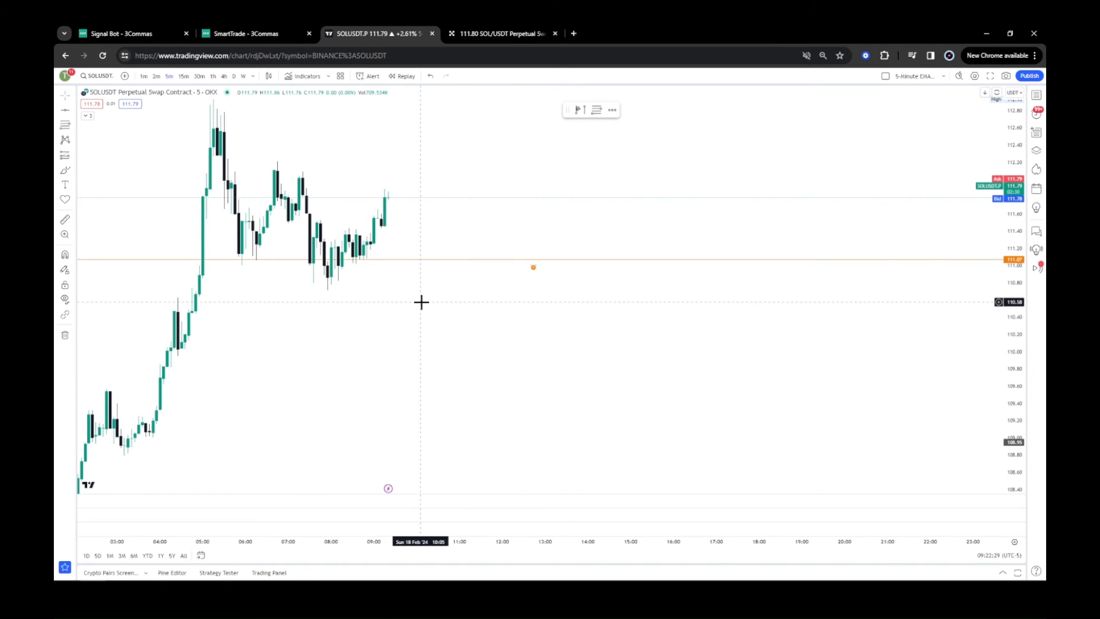
drag(420, 302, 544, 380)
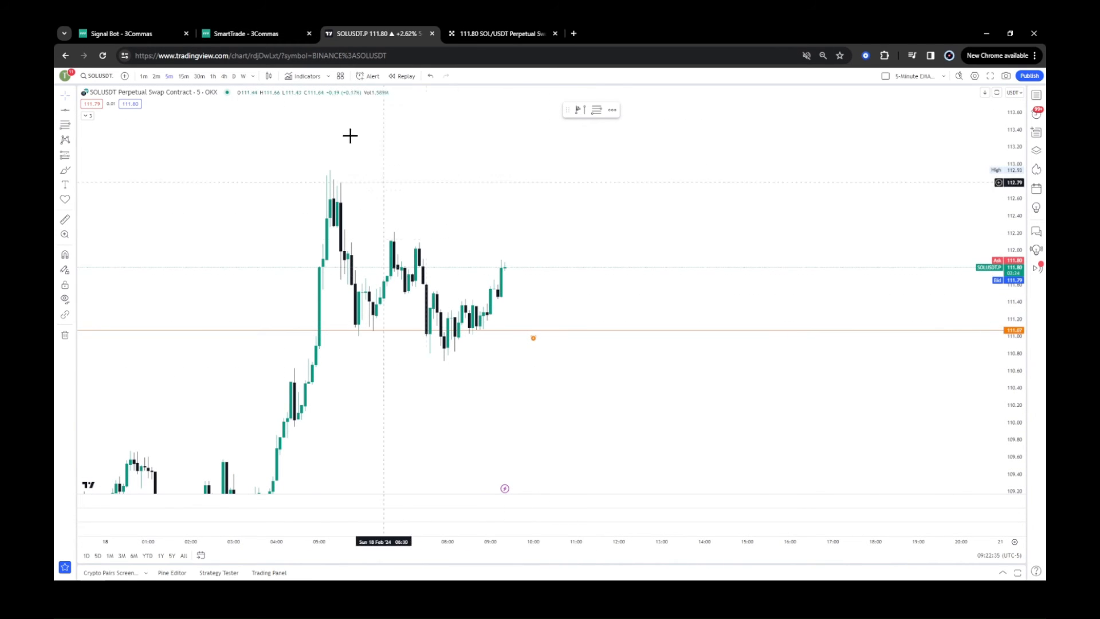
mouse_move(262, 41)
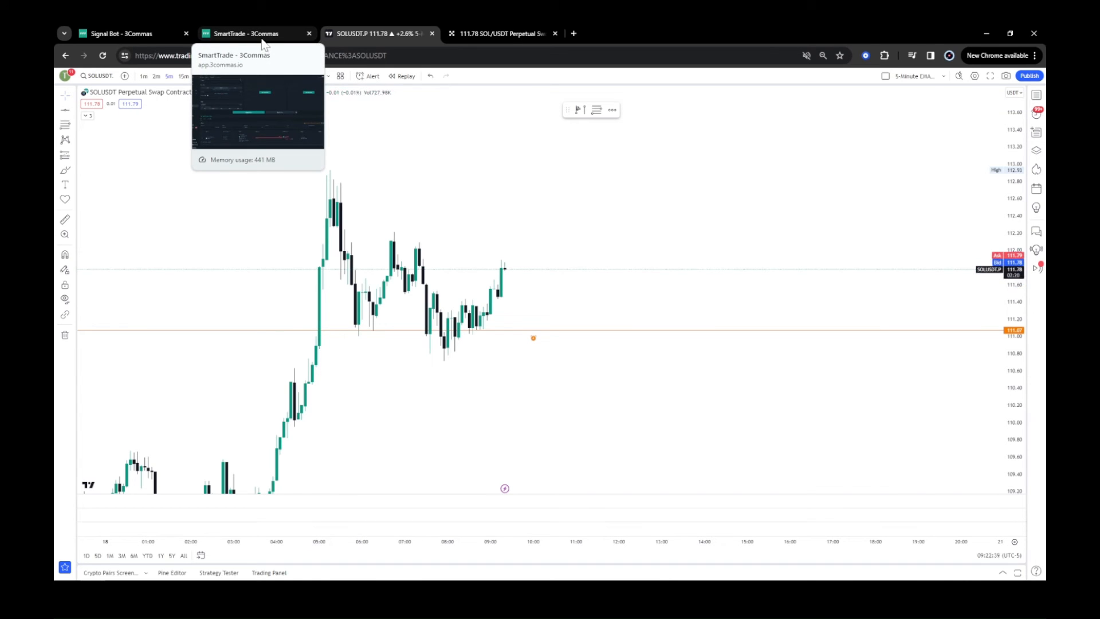
click(158, 36)
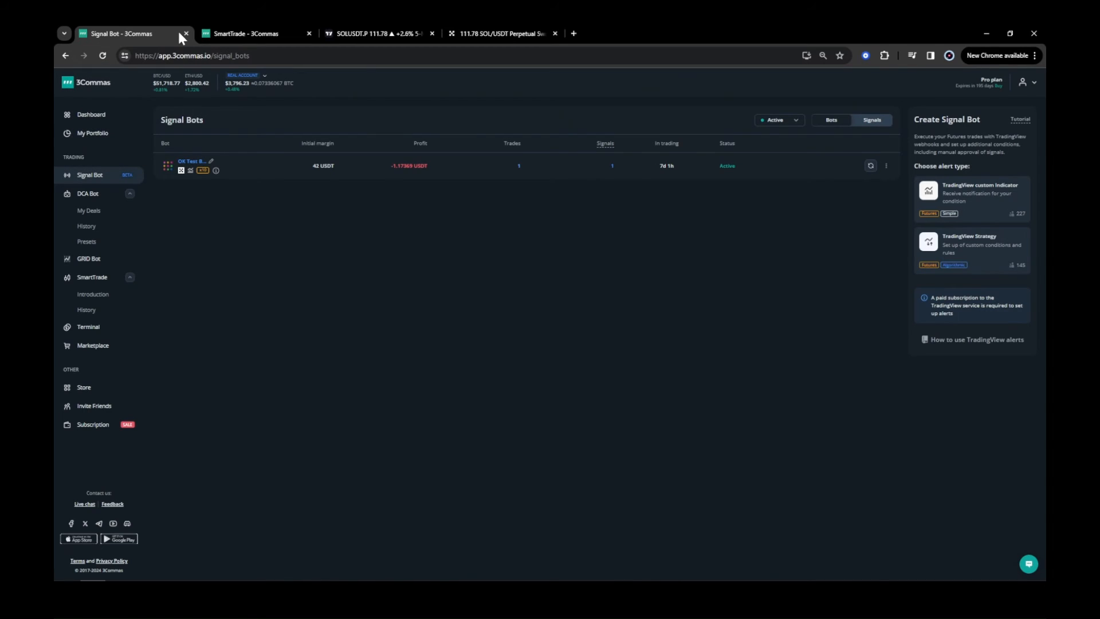
click(245, 36)
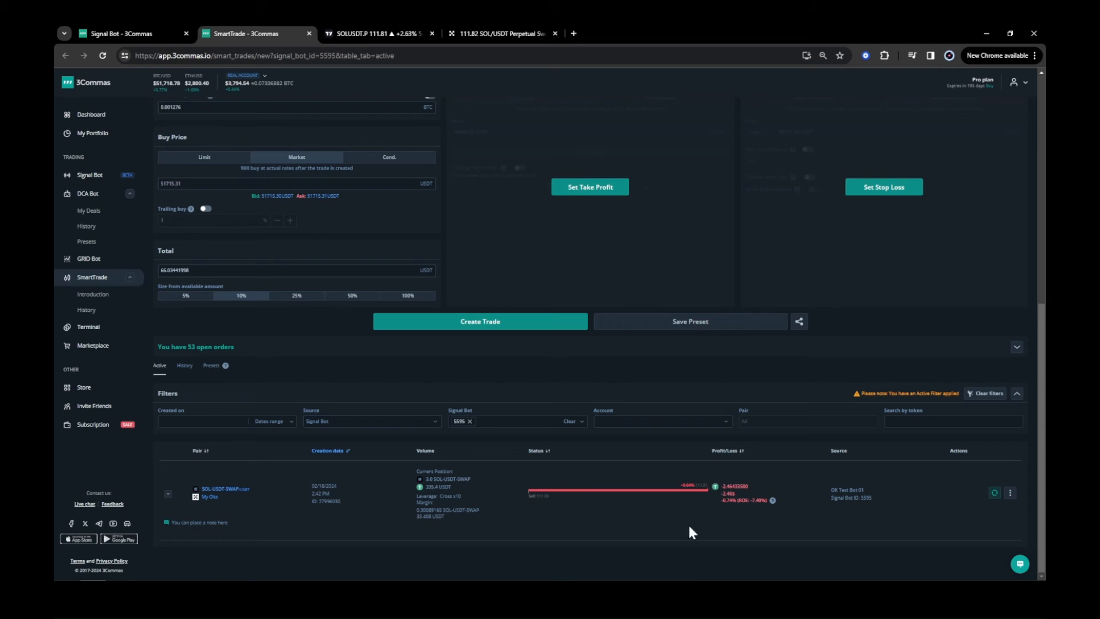
Edit the active smart short trade, enabling Take Profit and Stop Loss, and set the stop loss to 2%.
click(1011, 495)
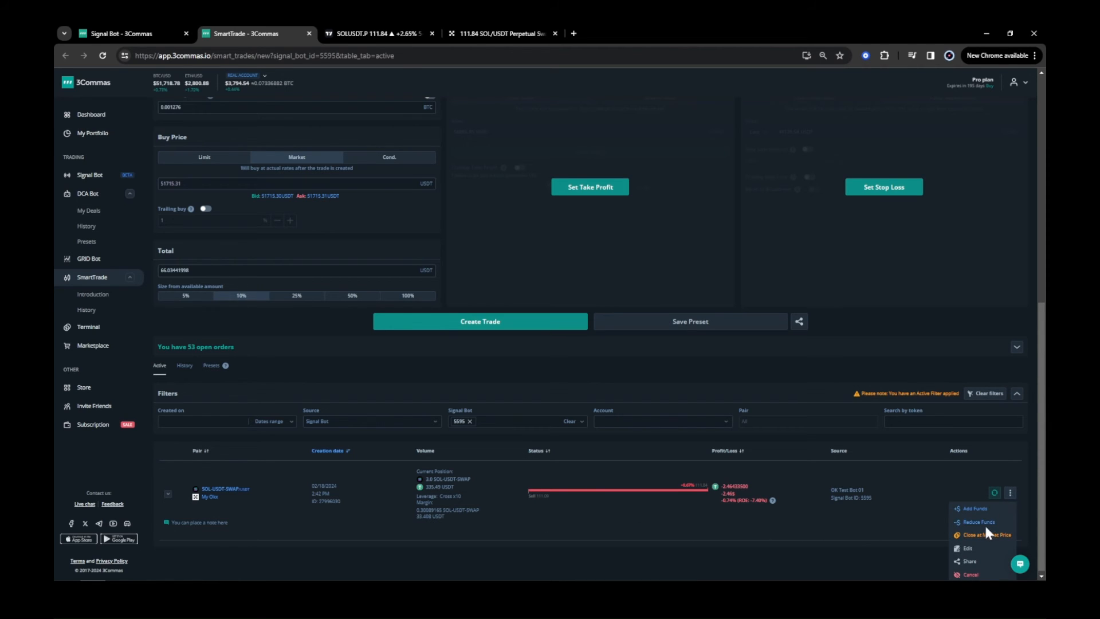
click(968, 549)
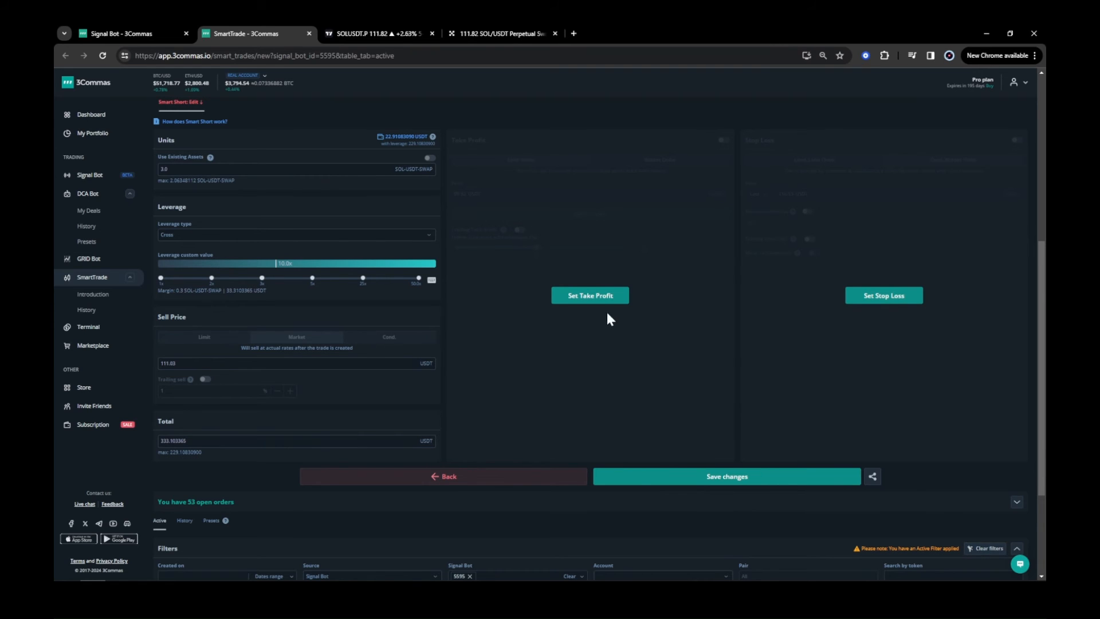
click(595, 297)
click(883, 297)
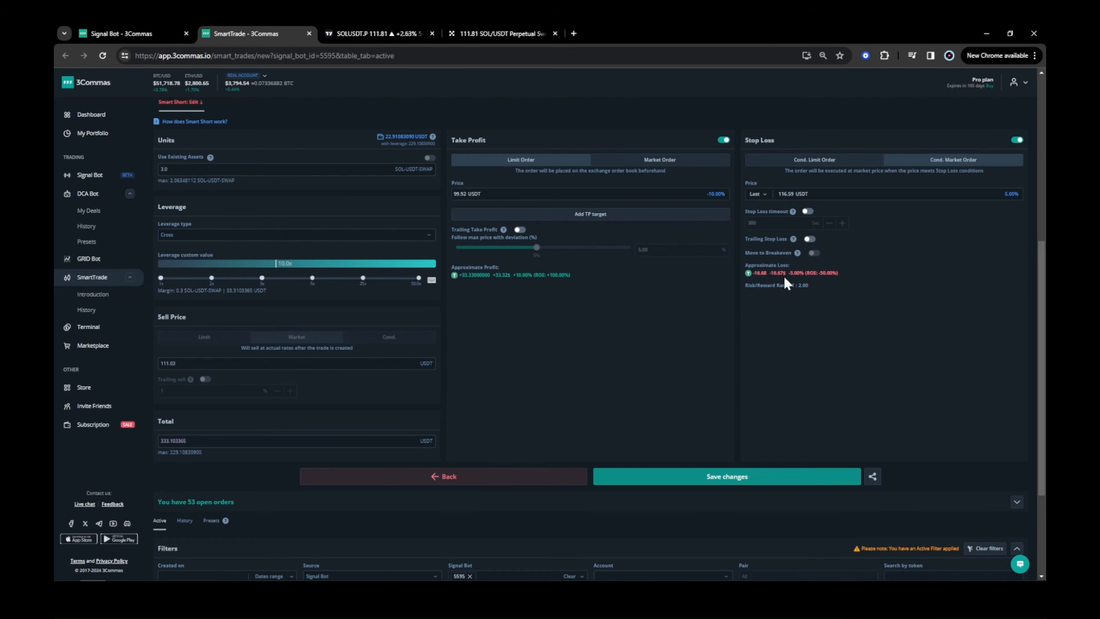
click(1011, 195)
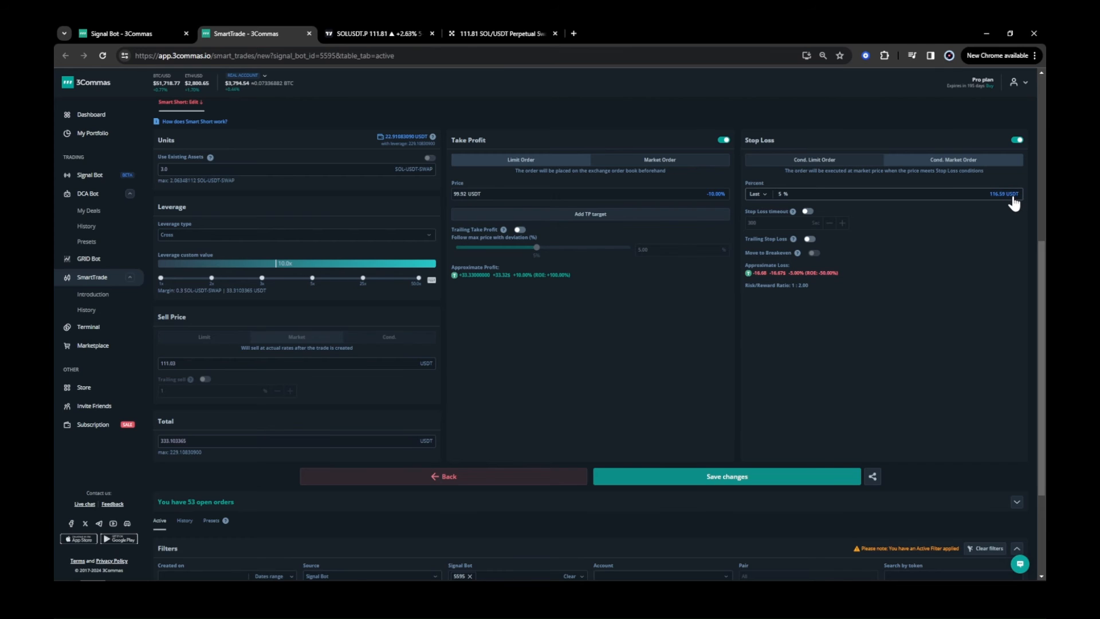
double_click(780, 194)
text(3)
text(2)
Set the take profit to 0.5% and save the smart short changes.
click(376, 35)
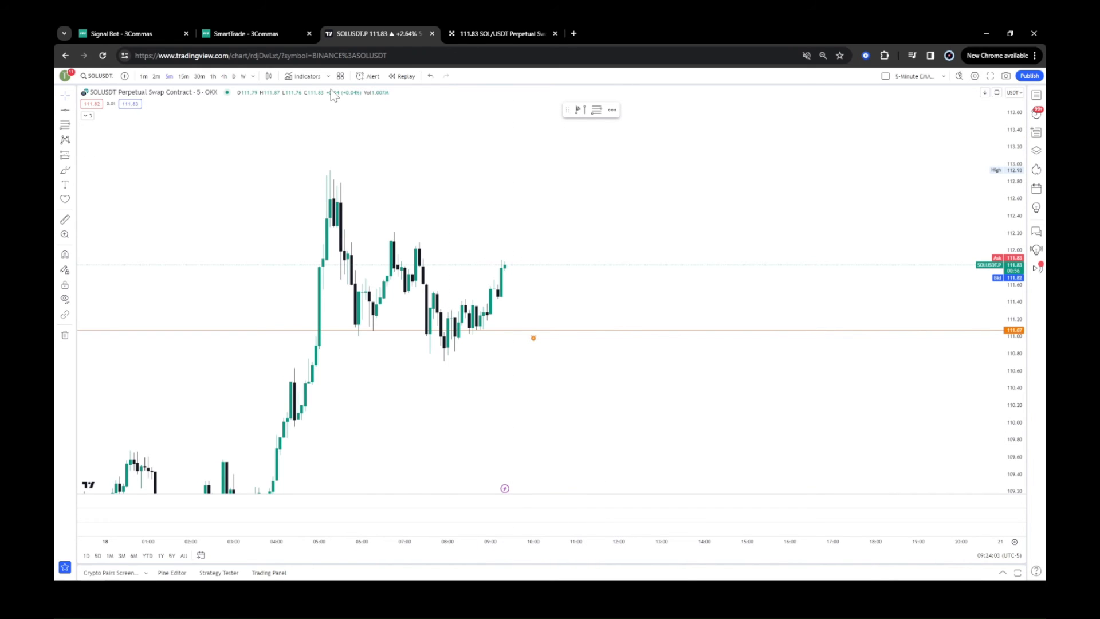
click(295, 34)
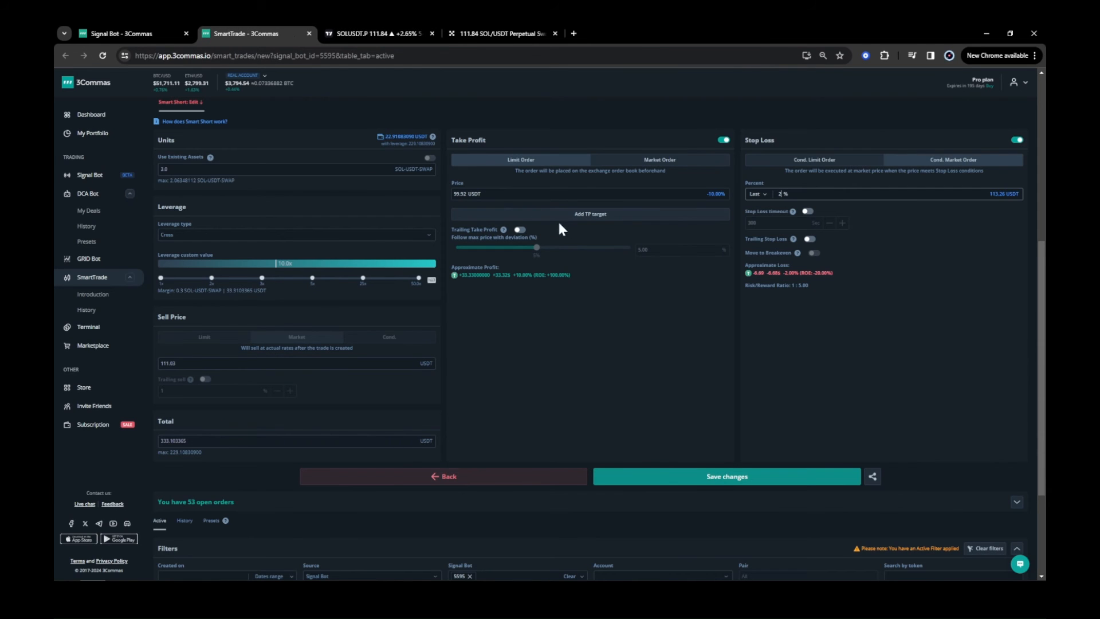
click(709, 197)
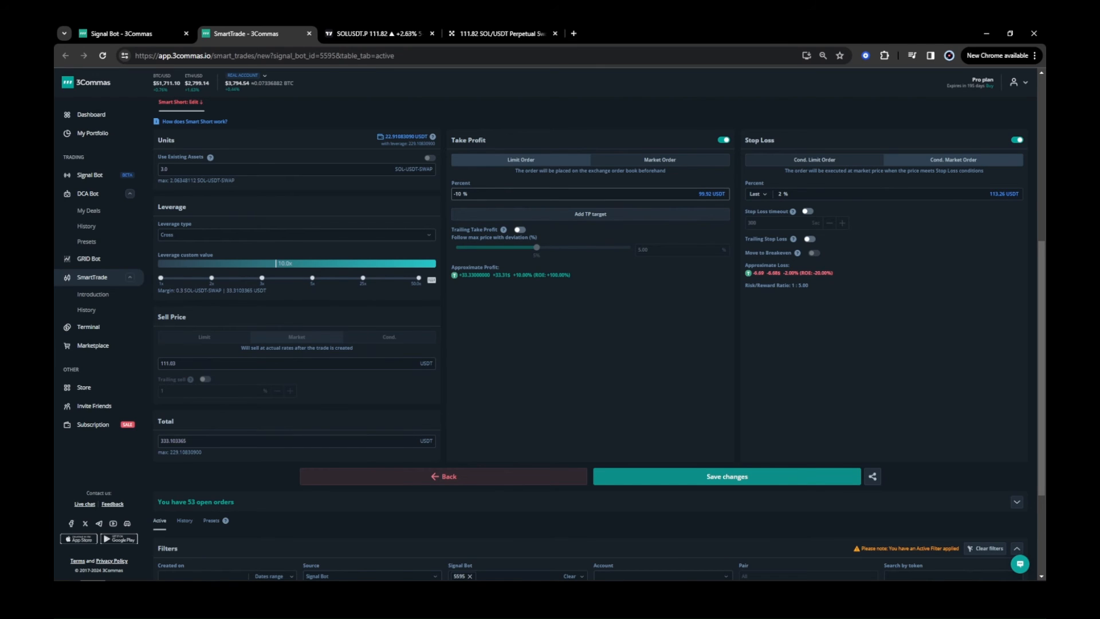
drag(462, 195, 458, 194)
text(0.5)
click(732, 480)
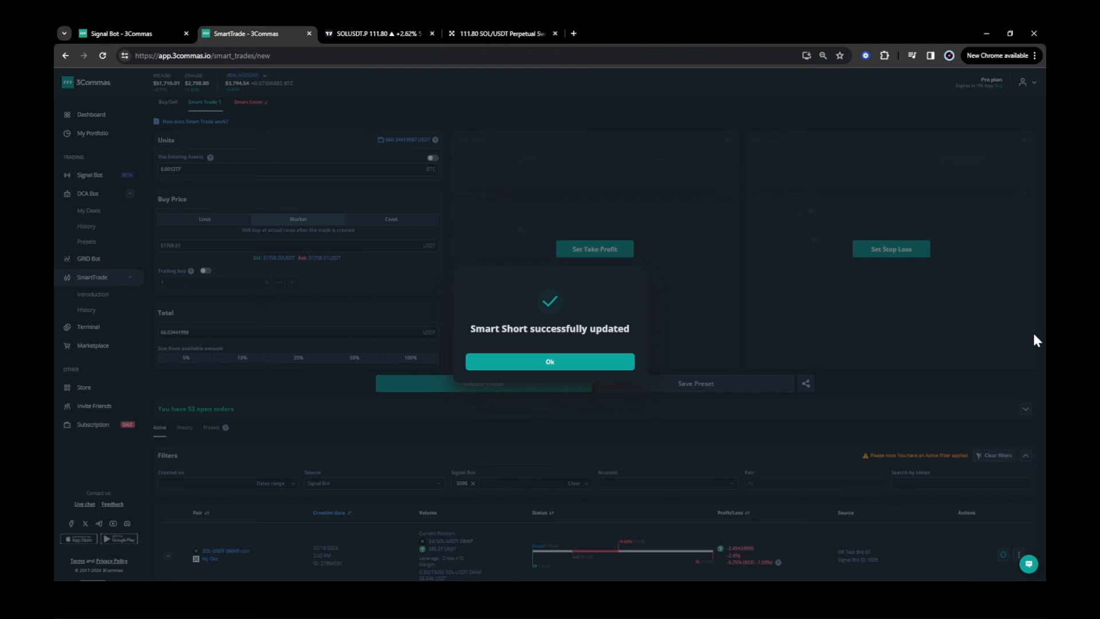
click(596, 366)
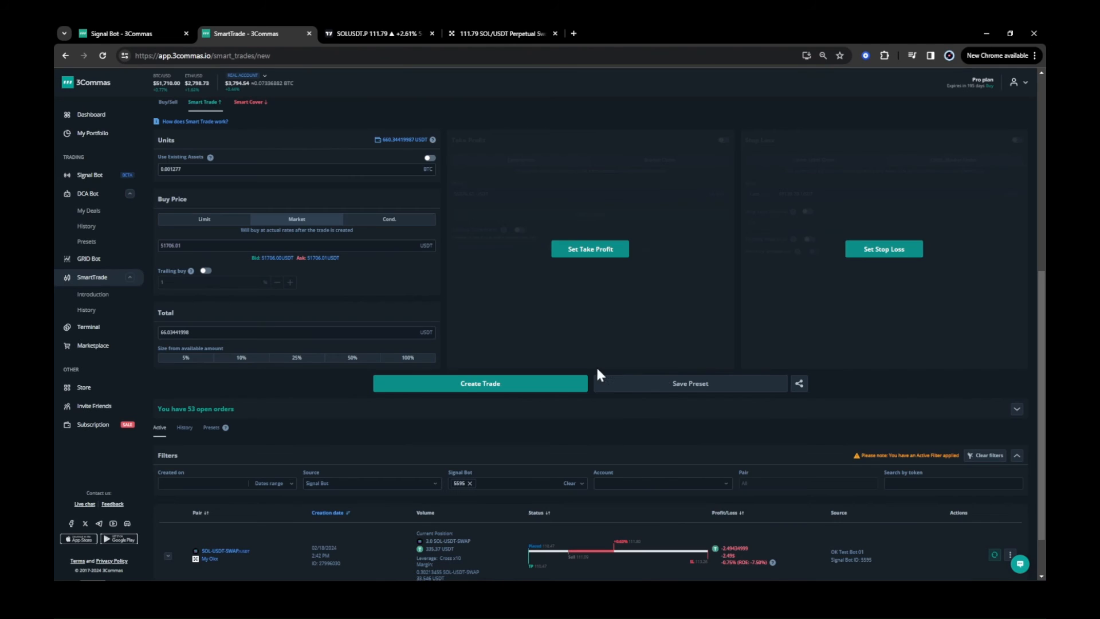
Review the updated smart short trade's take-profit and stop-loss status in the orders list.
scroll(1040, 385, down, 1)
scroll(1039, 407, down, 1)
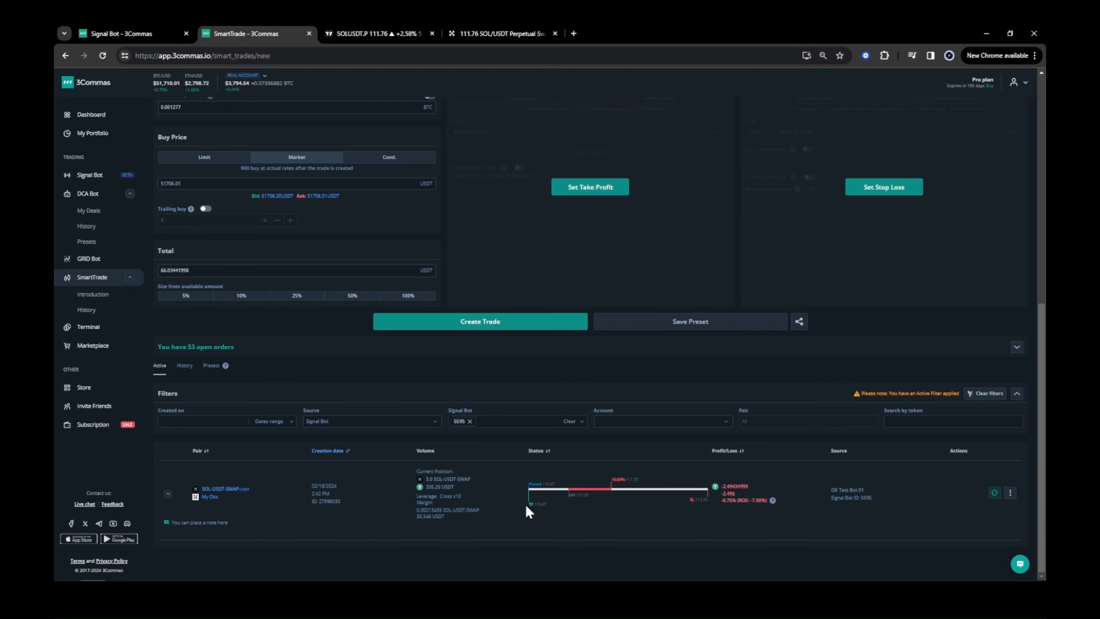
drag(527, 504, 531, 504)
click(713, 509)
Switch between the signal bot, TradingView chart and SmartTrade tabs to monitor the trade.
click(146, 35)
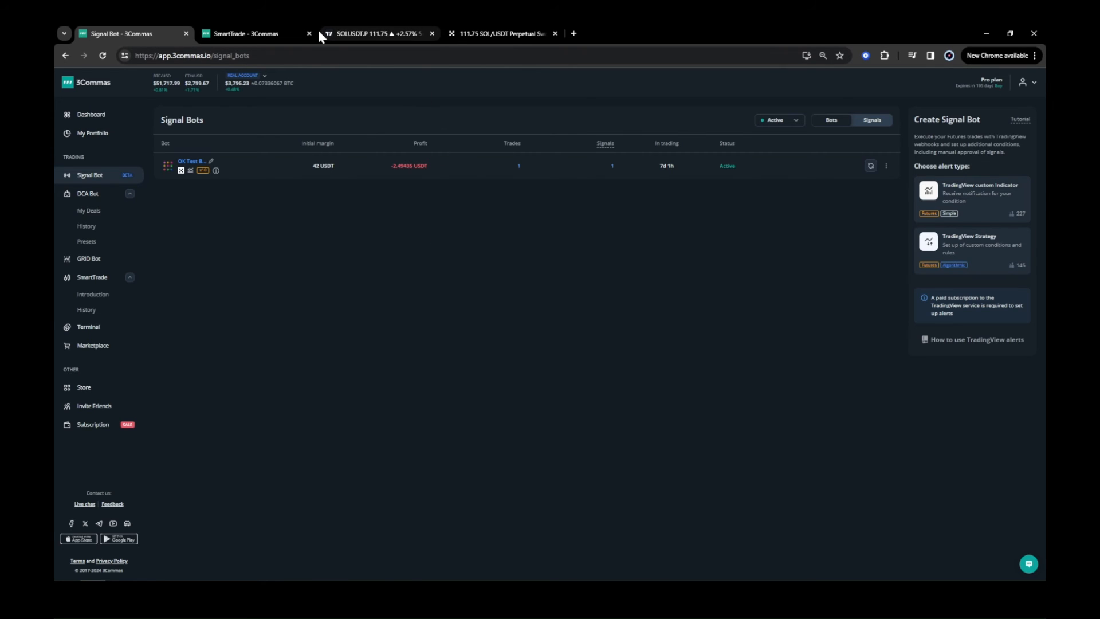
click(342, 36)
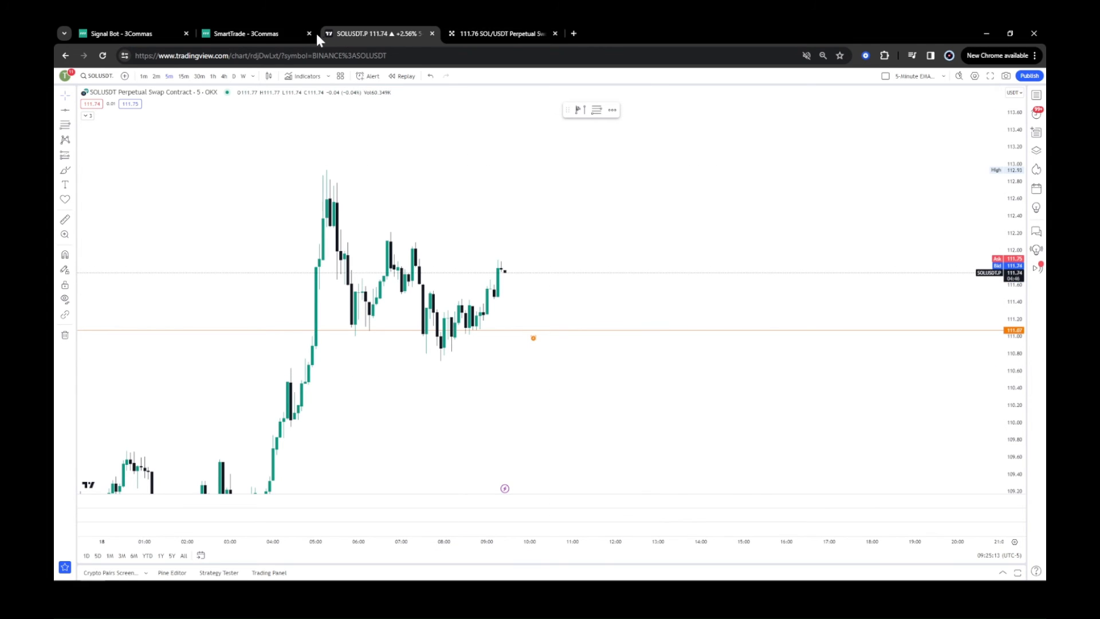
click(274, 33)
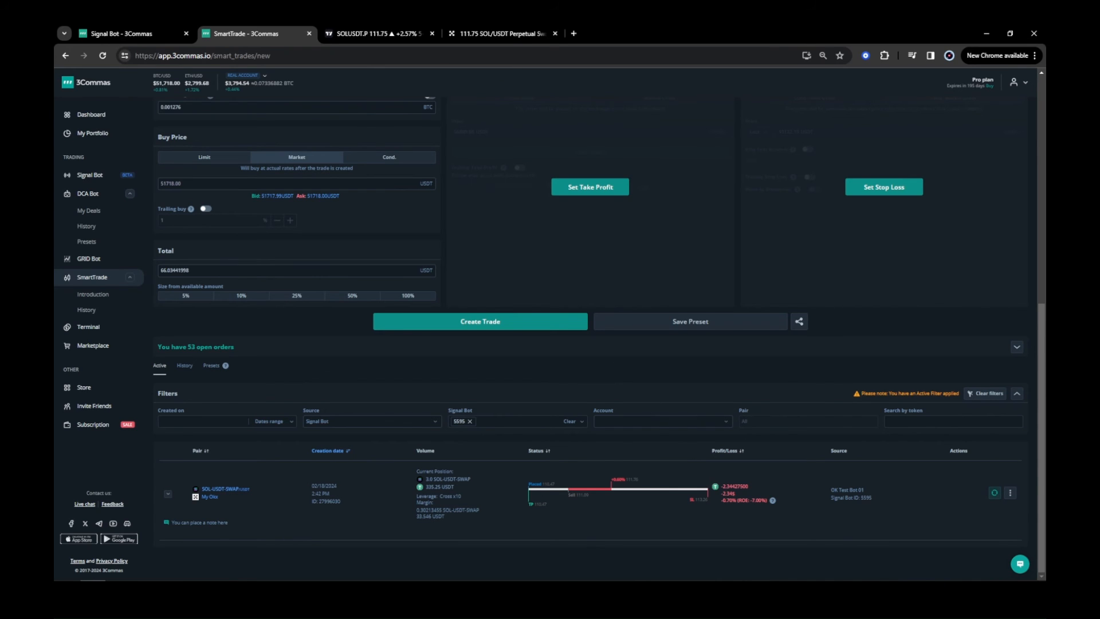
double_click(727, 494)
click(352, 34)
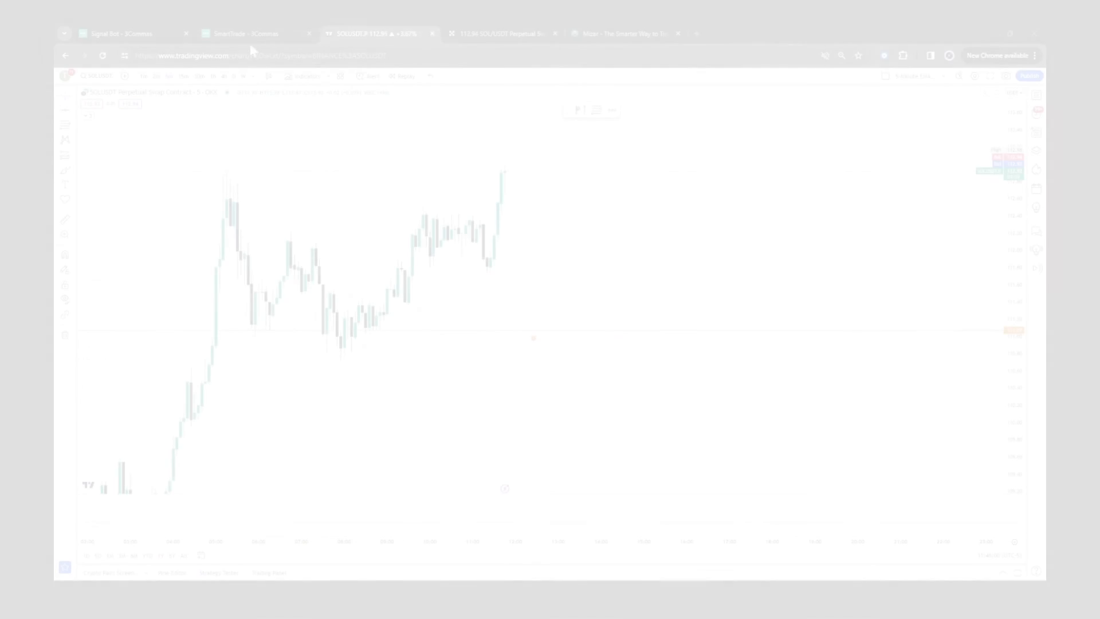
Check the smart trade's status and the SOLUSDT chart, then return to the signal bot list.
click(246, 33)
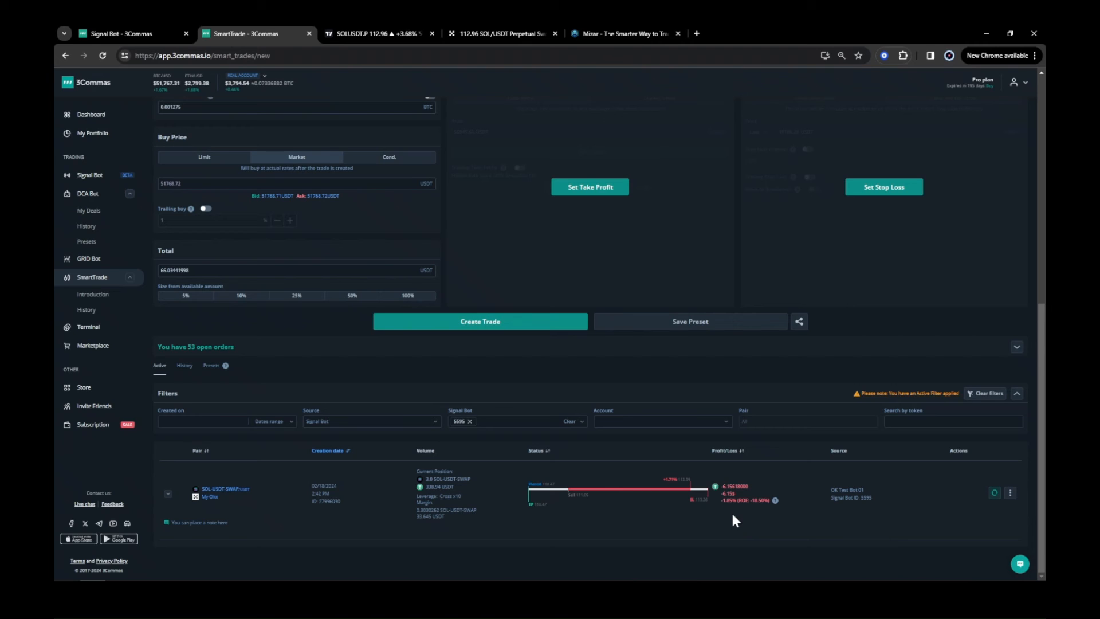
click(347, 33)
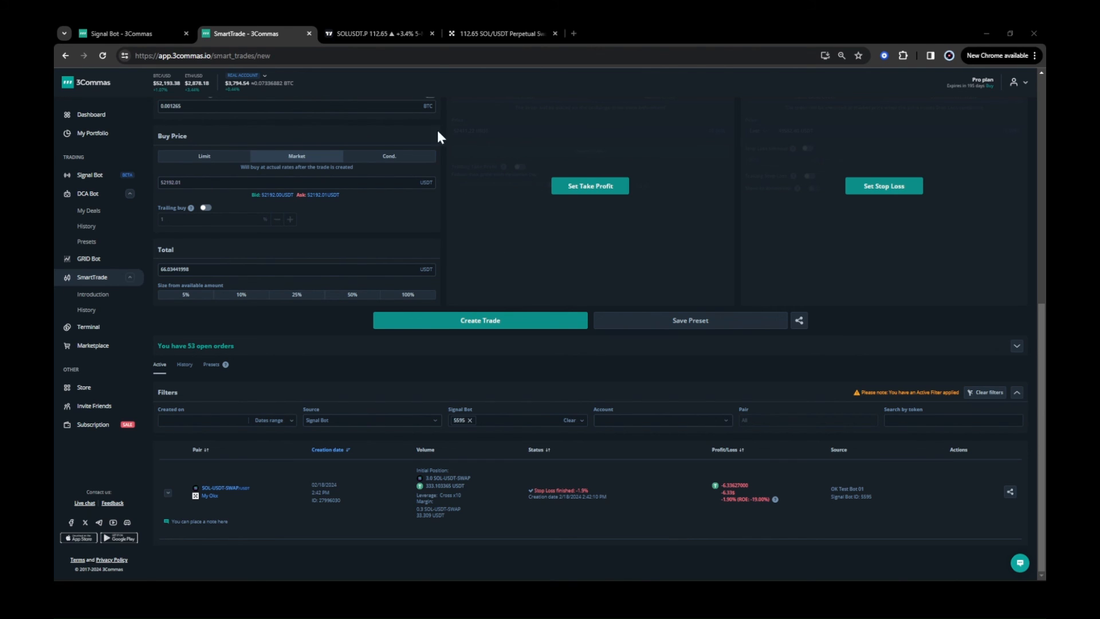
click(377, 34)
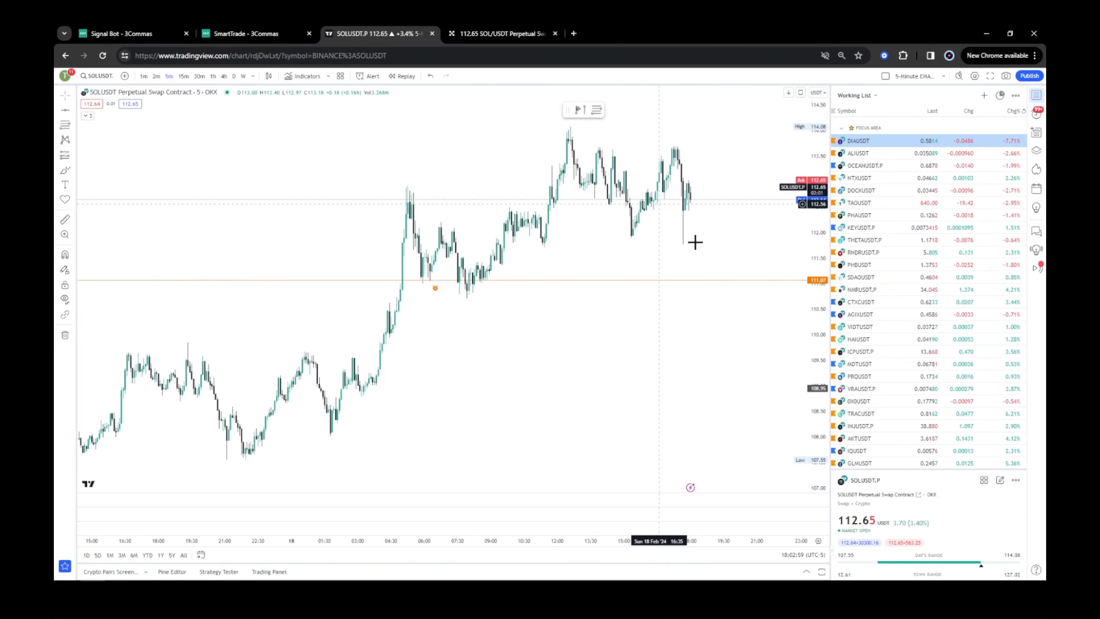
drag(690, 245, 621, 247)
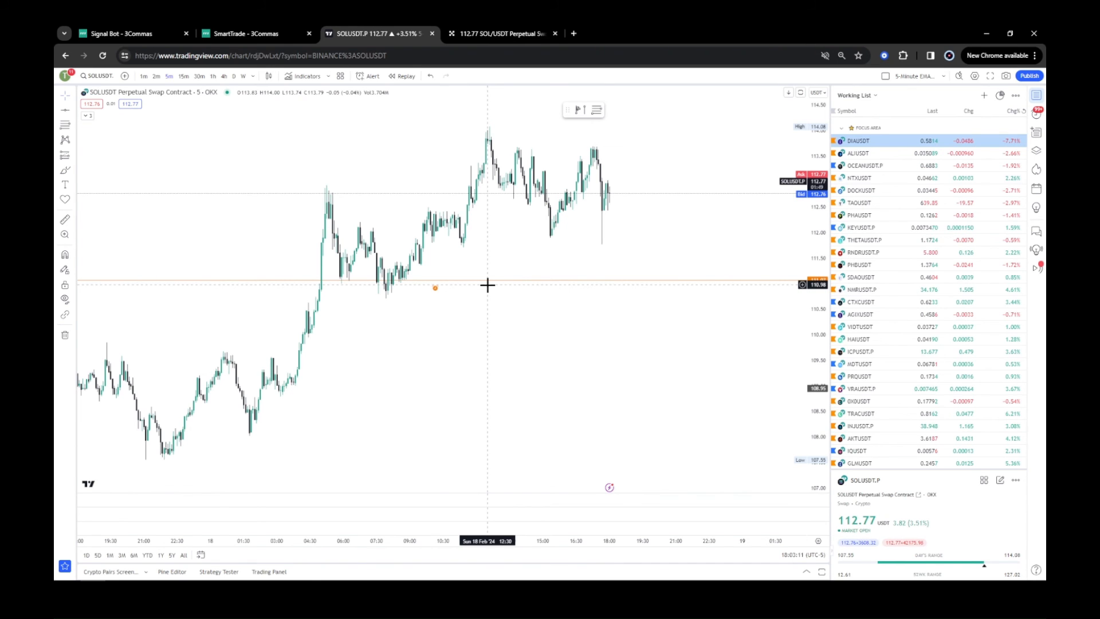
click(263, 35)
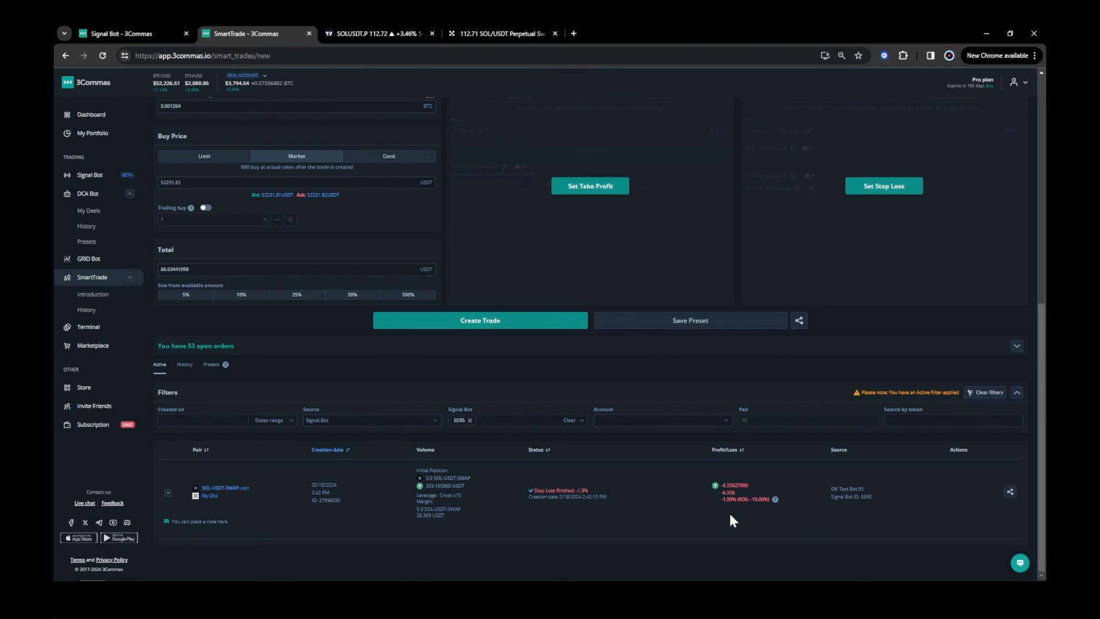
click(156, 32)
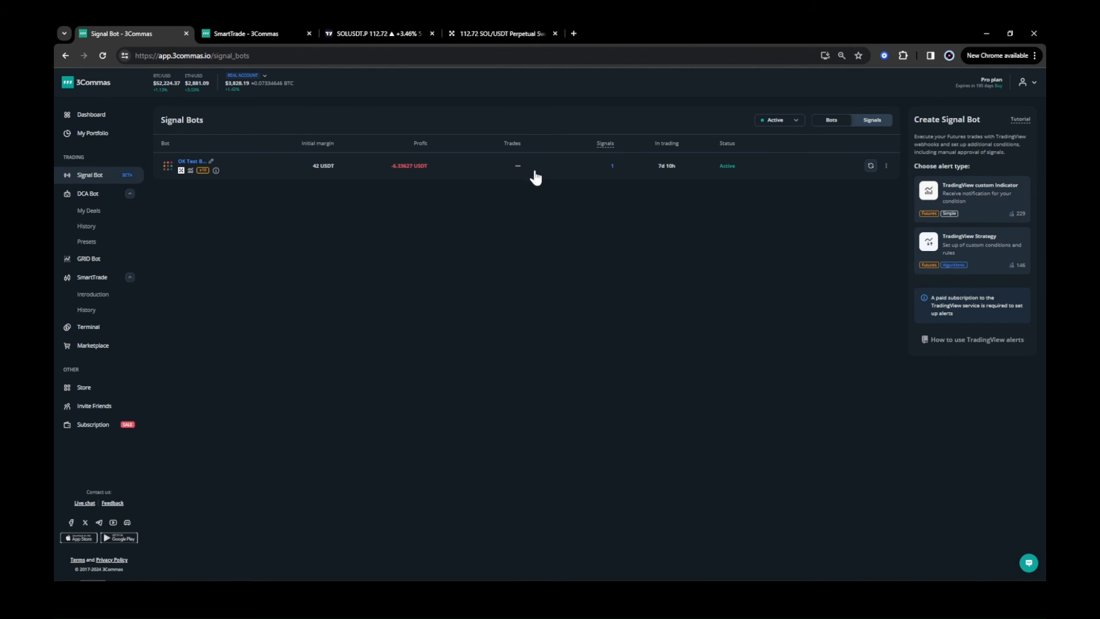
Save the signal bot's settings with a maximum initial margin of 15 USDT.
click(887, 168)
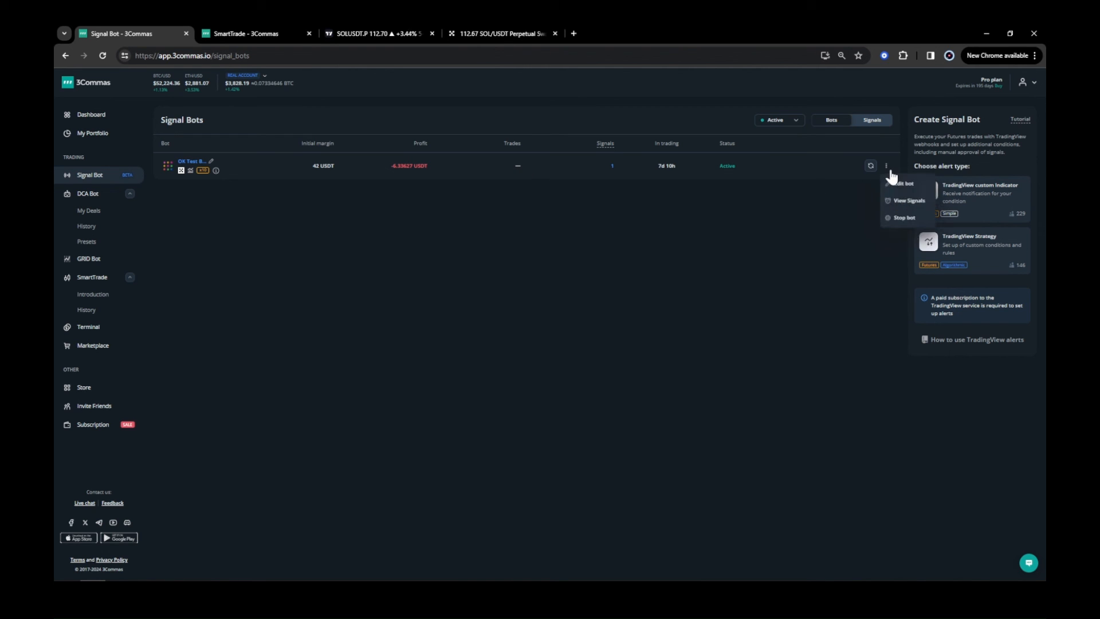
click(898, 184)
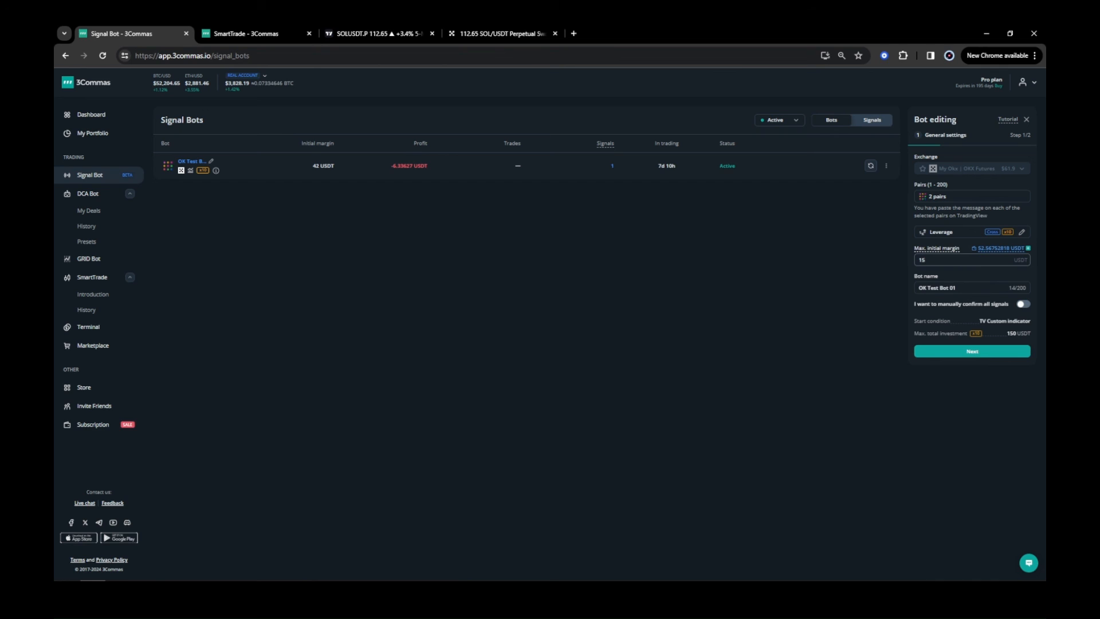
click(996, 360)
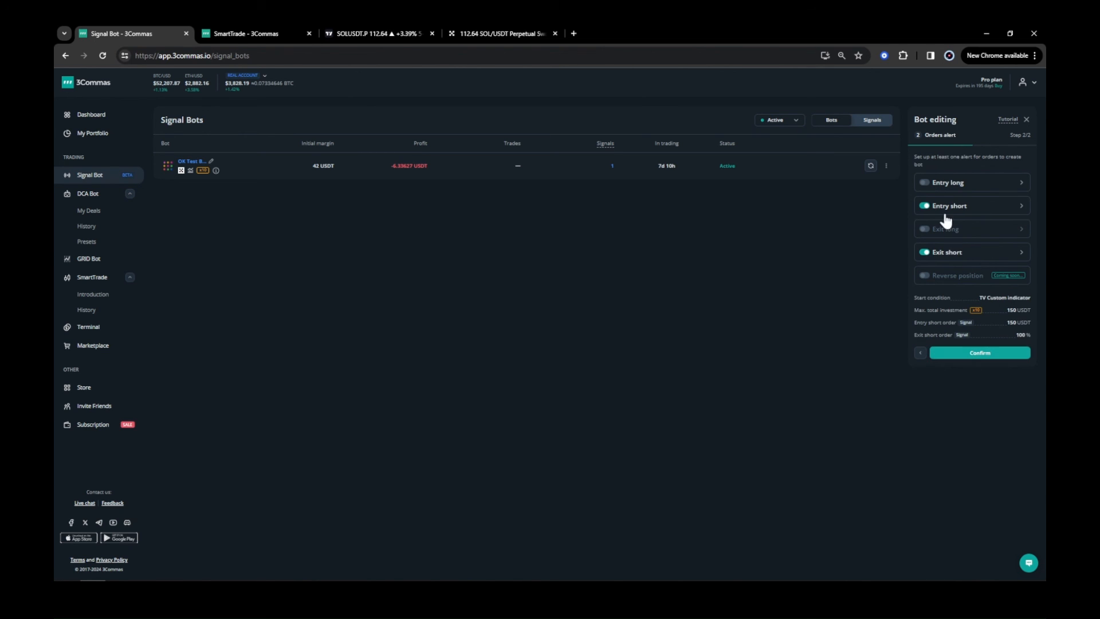
click(989, 354)
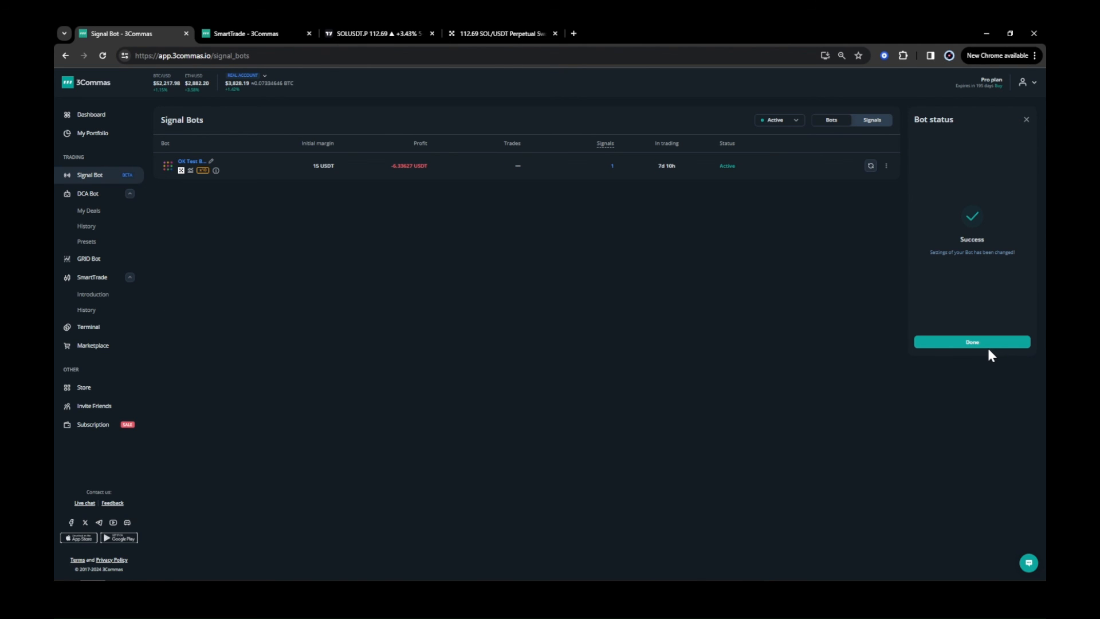
click(989, 347)
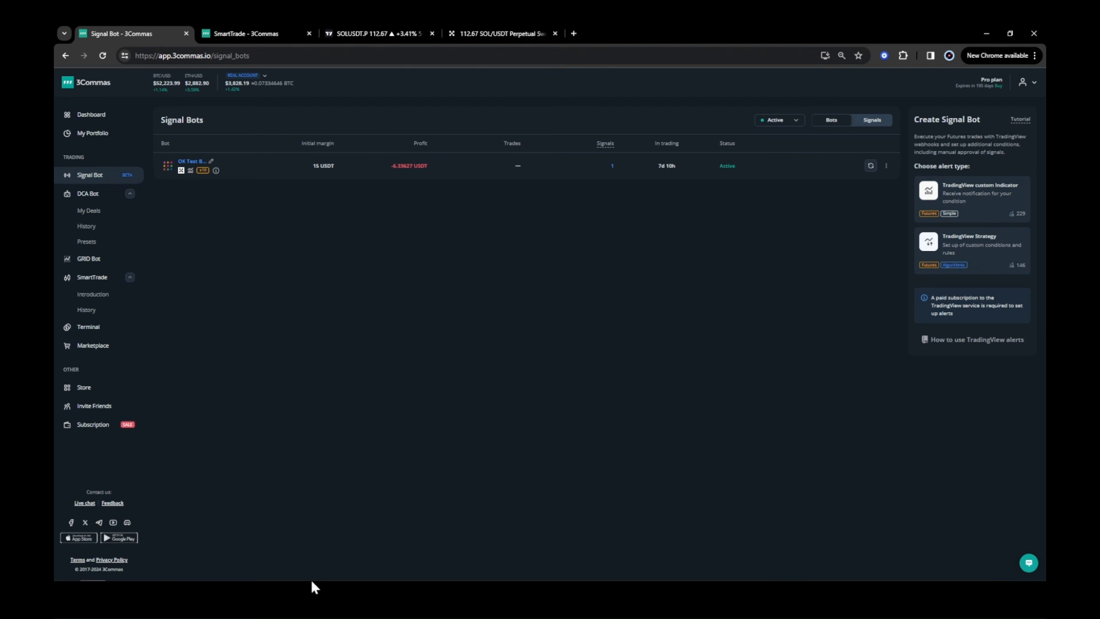
Copy the entry short webhook message from the bot's order alerts and confirm the bot edit.
mouse_move(311, 582)
click(886, 167)
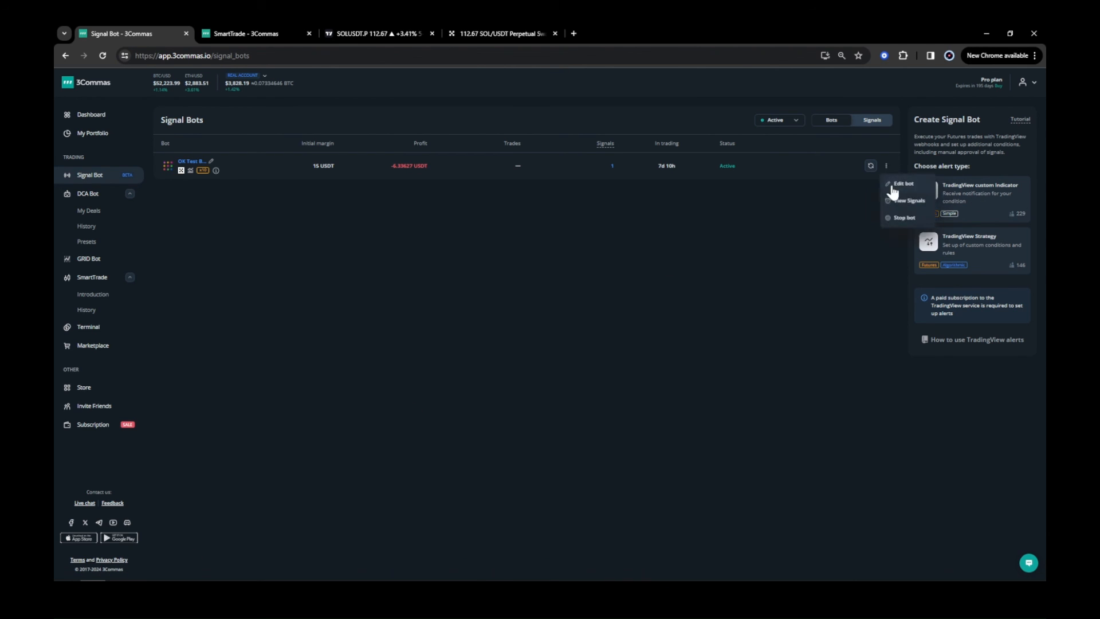
click(892, 184)
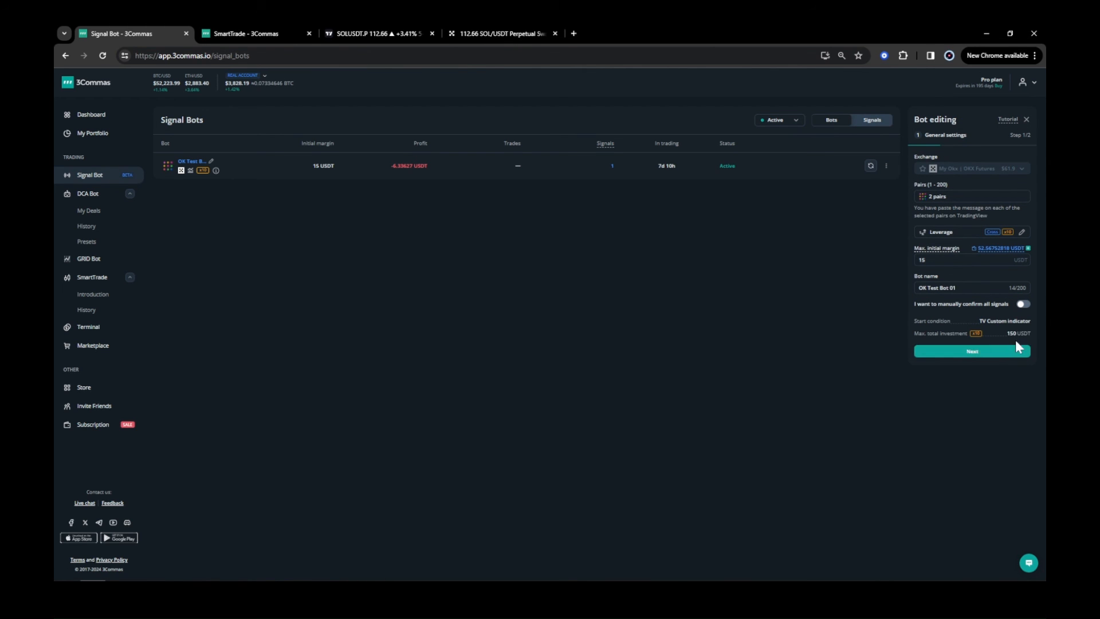
click(1013, 352)
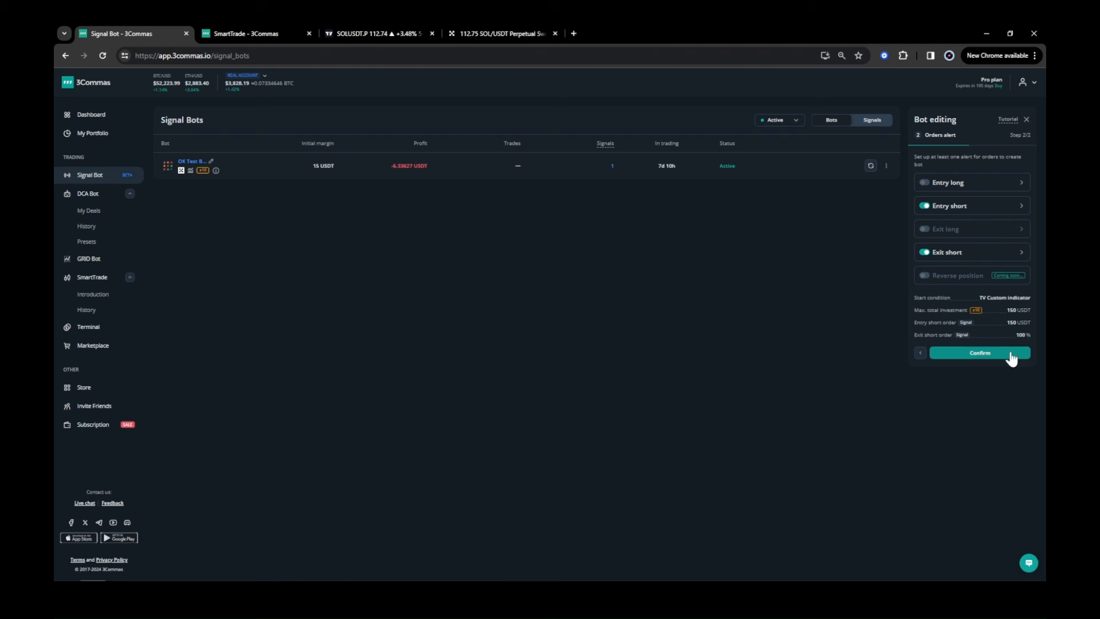
click(1018, 207)
click(1021, 230)
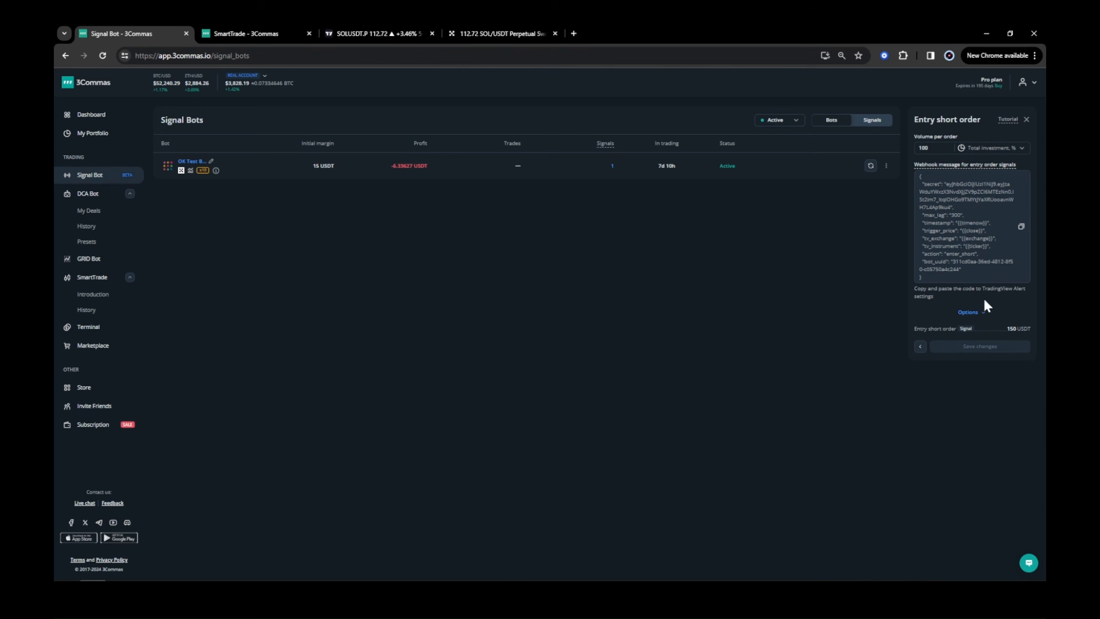
click(1026, 119)
click(1009, 357)
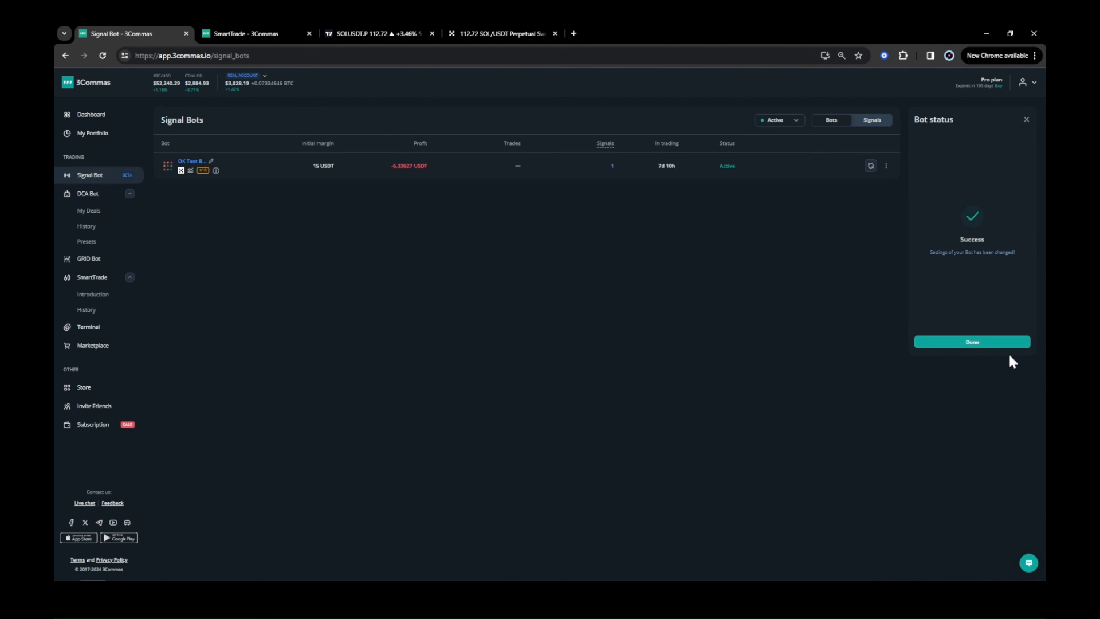
click(986, 347)
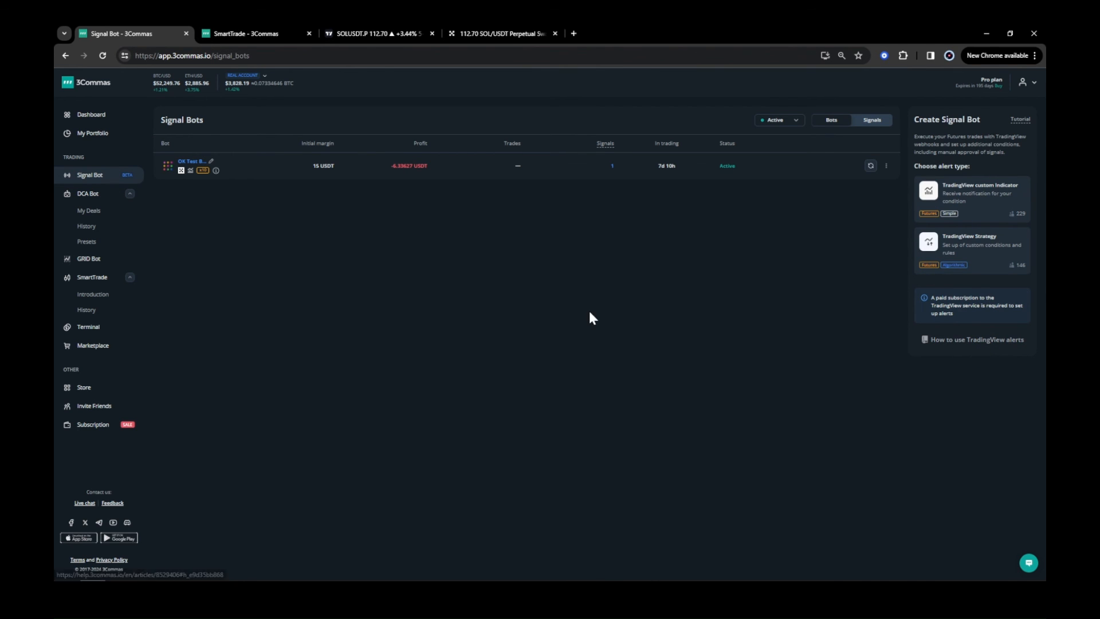
Delete the horizontal line on the chart together with its attached alert.
click(360, 34)
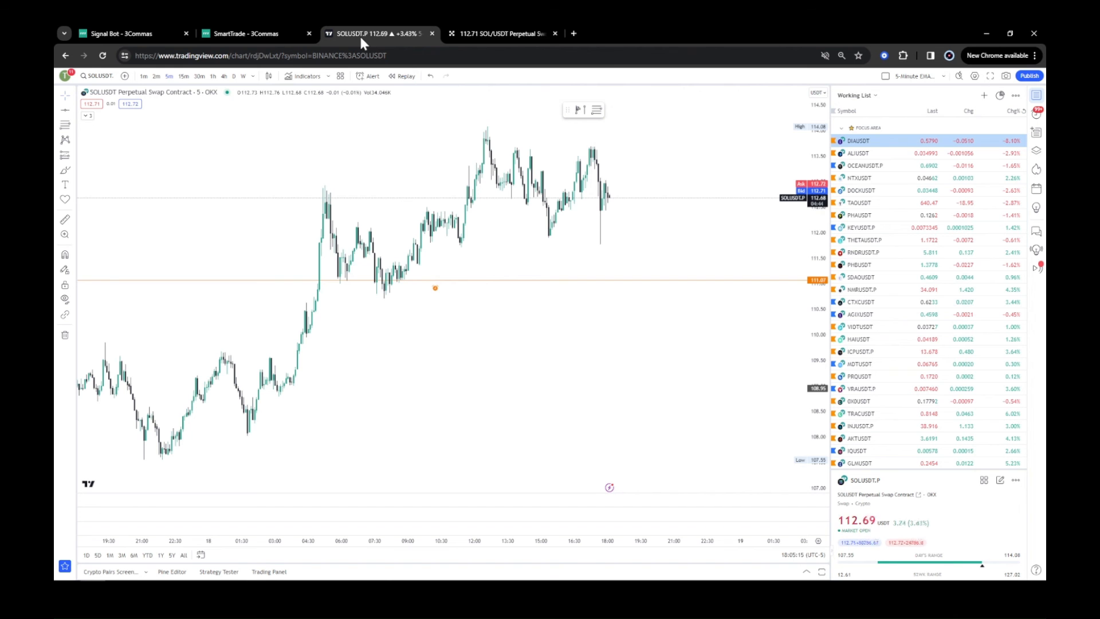
click(588, 284)
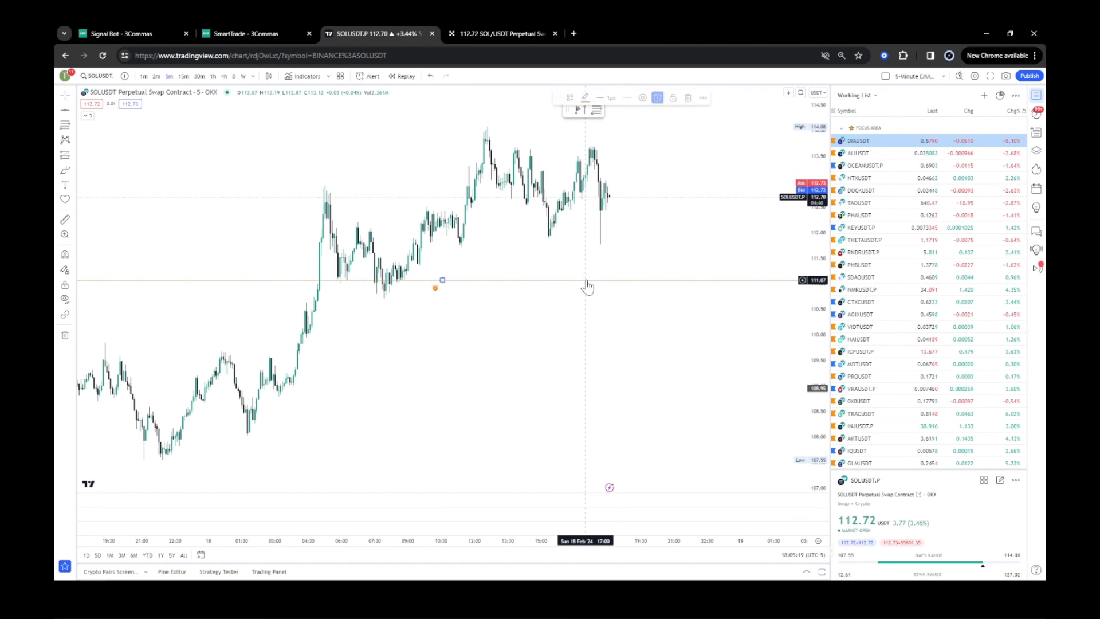
click(693, 98)
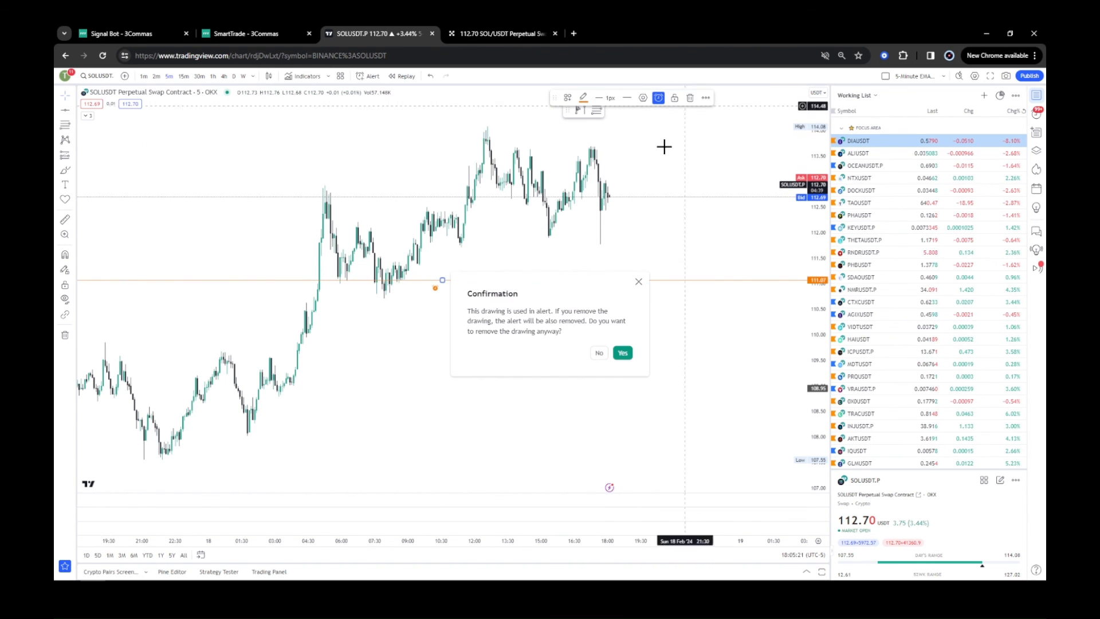
click(630, 351)
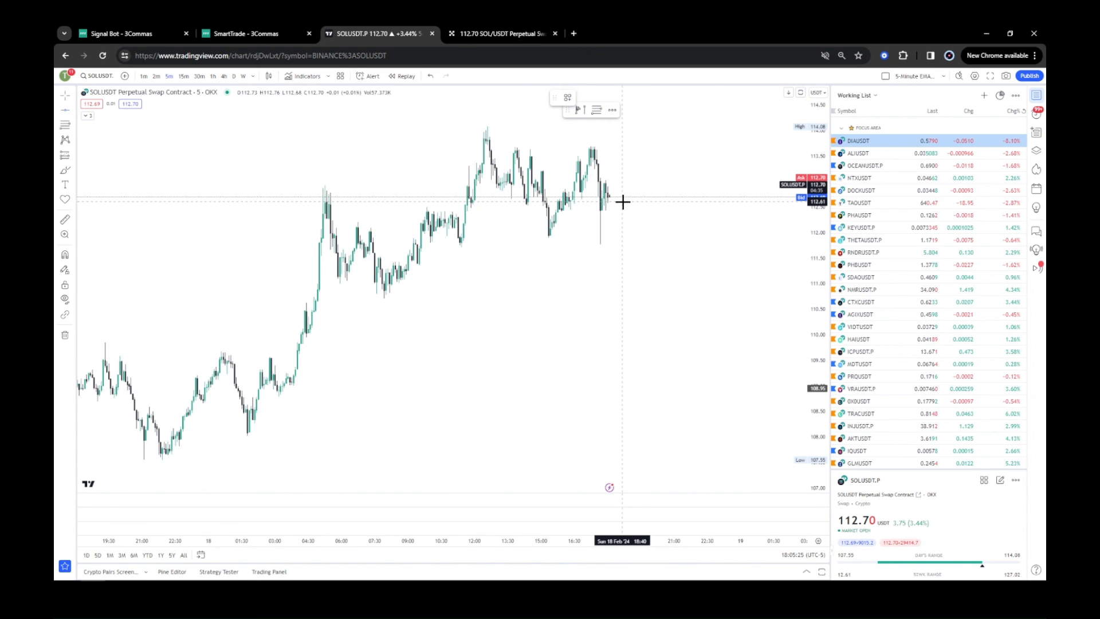
Draw a horizontal line just below the current price and start an alert on it with the copied webhook message.
key(alt+h)
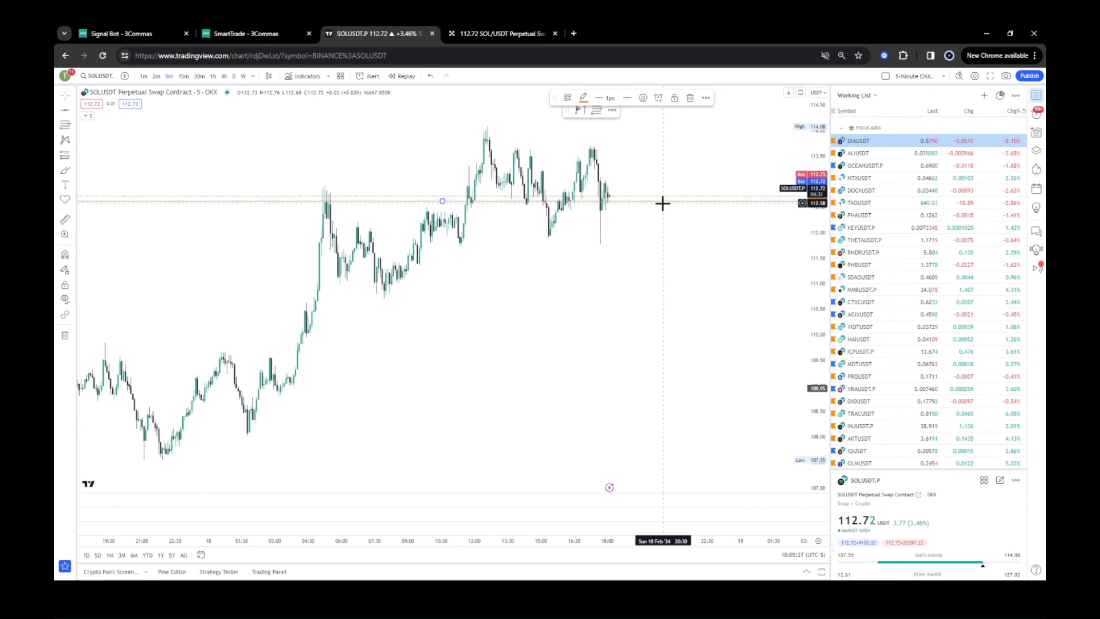
drag(664, 208, 664, 199)
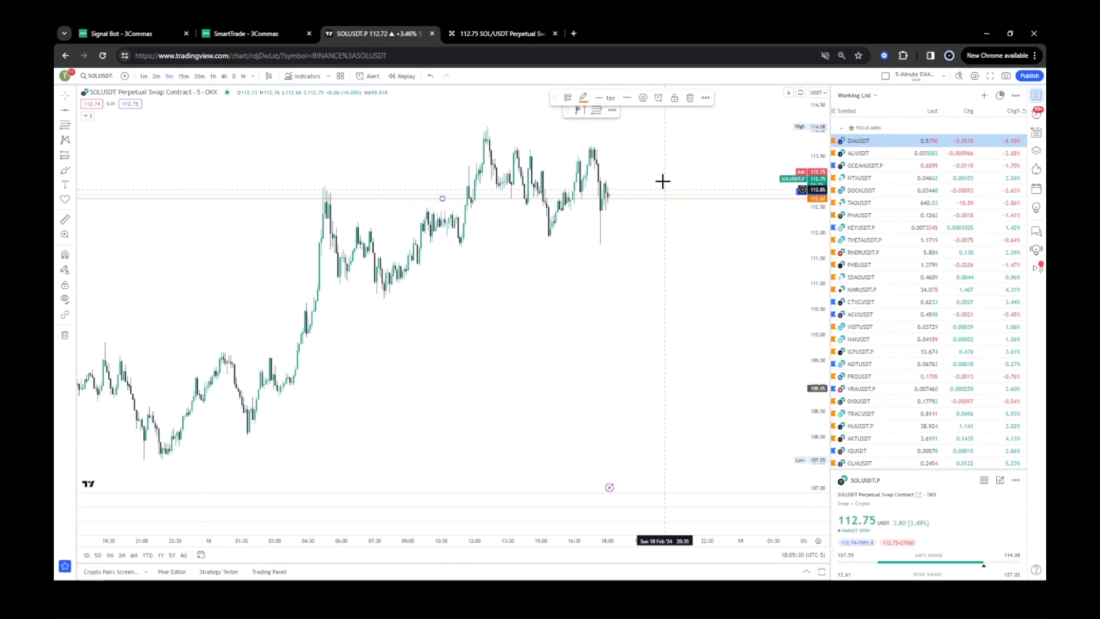
click(660, 98)
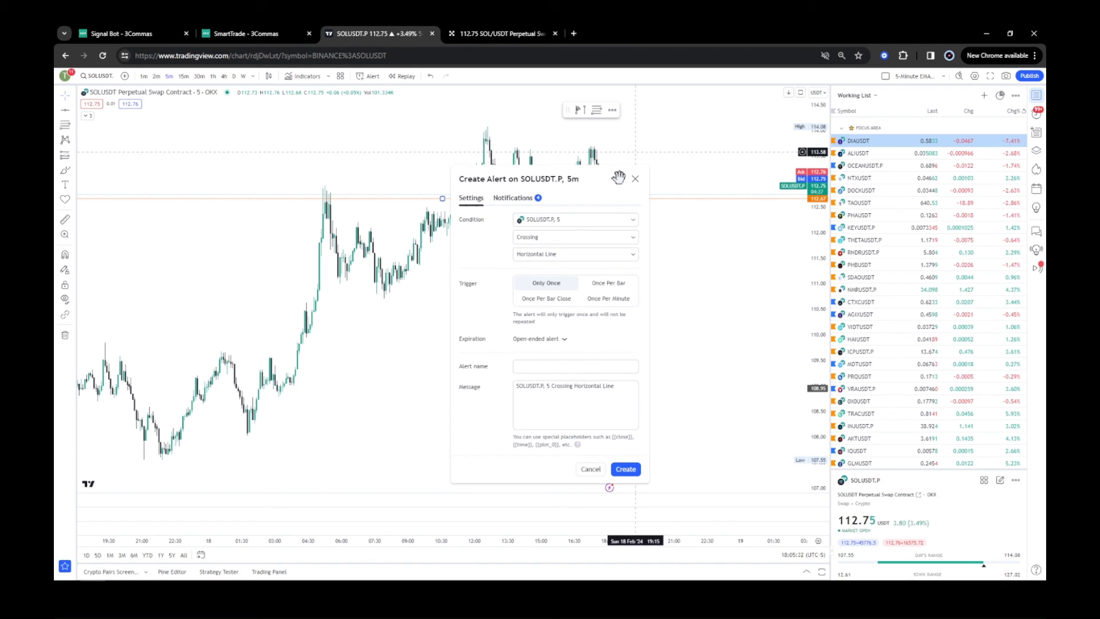
triple_click(562, 386)
key(ctrl+v)
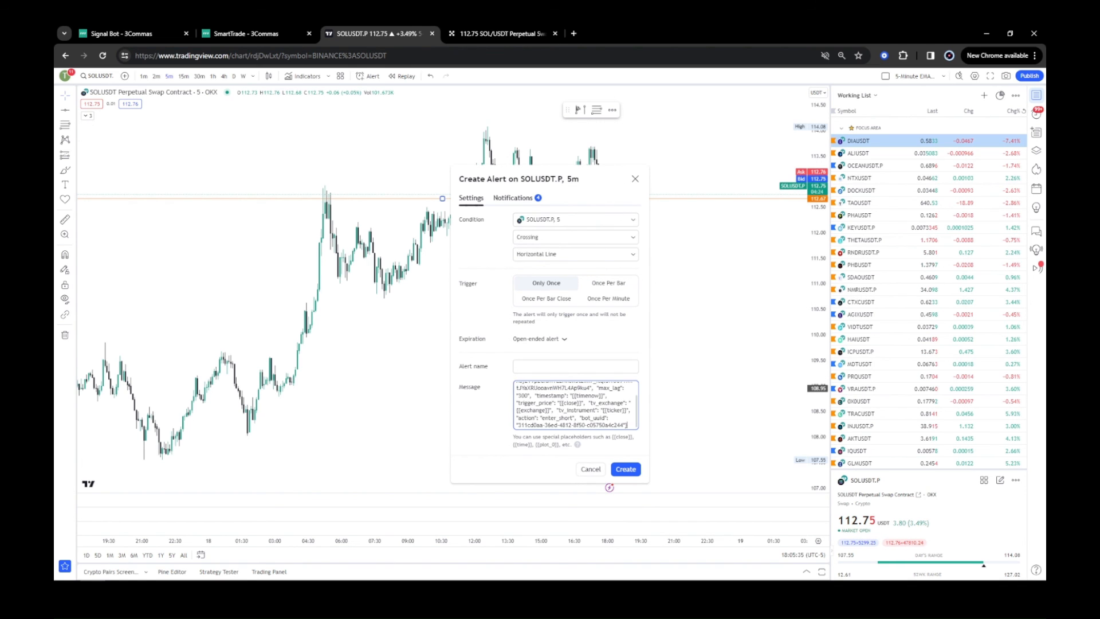
Name the alert SOL Short and create it.
click(573, 367)
text(SOL Short)
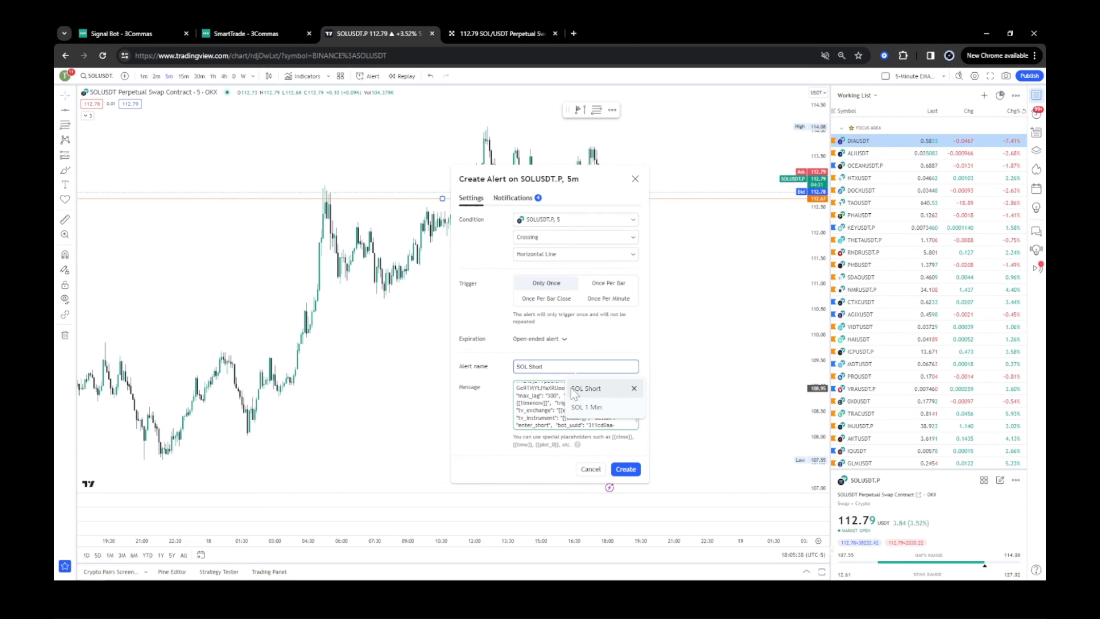
click(586, 388)
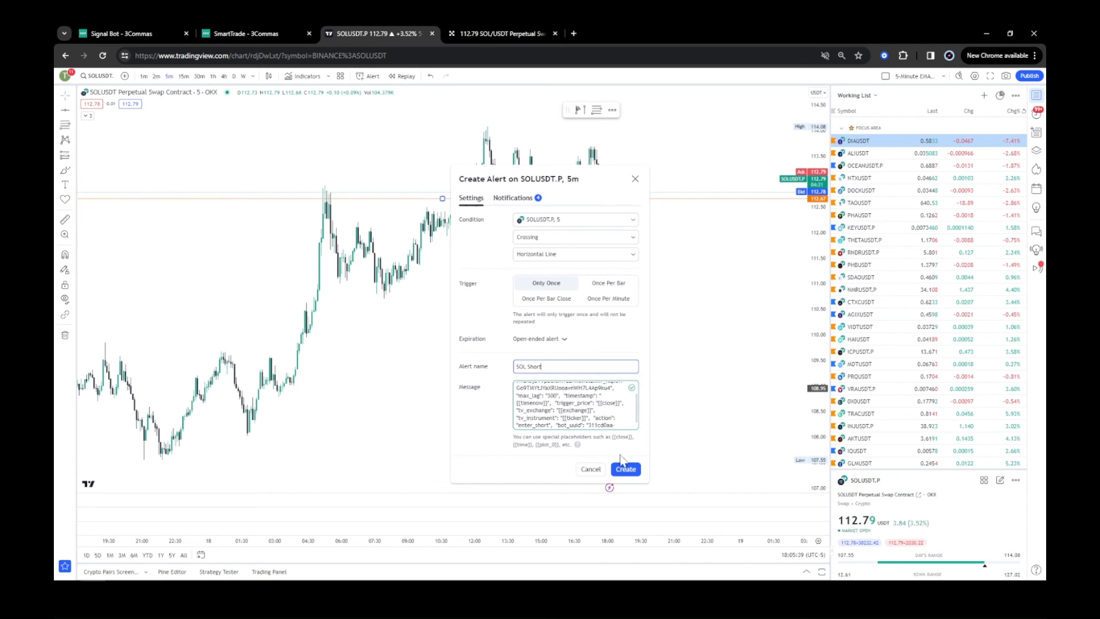
click(626, 469)
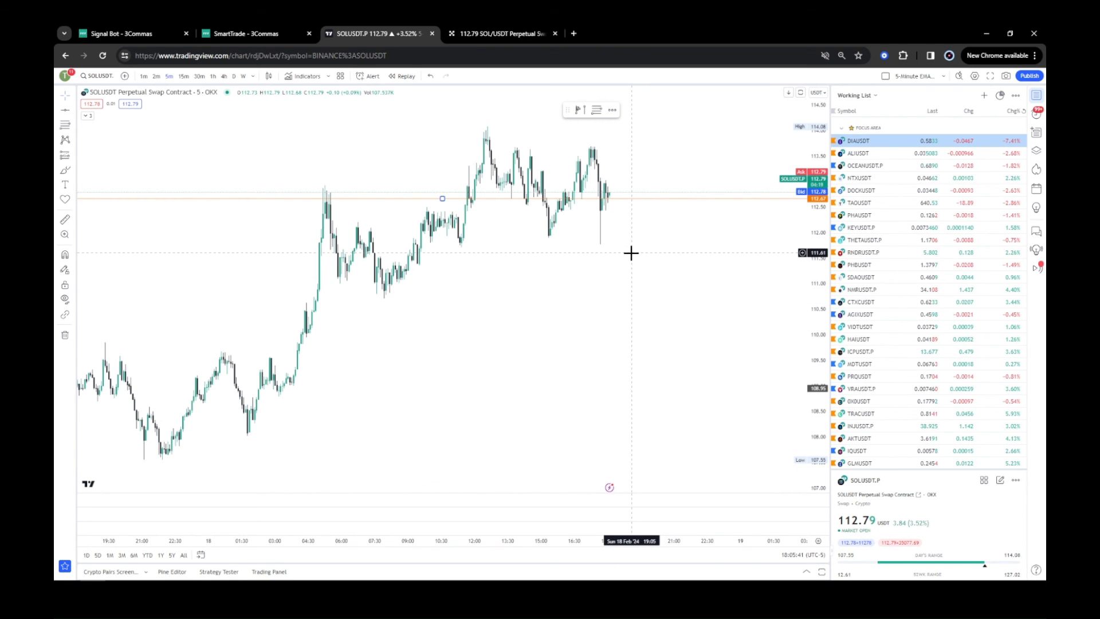
Move the alerted horizontal line onto the current price level.
drag(651, 275, 600, 275)
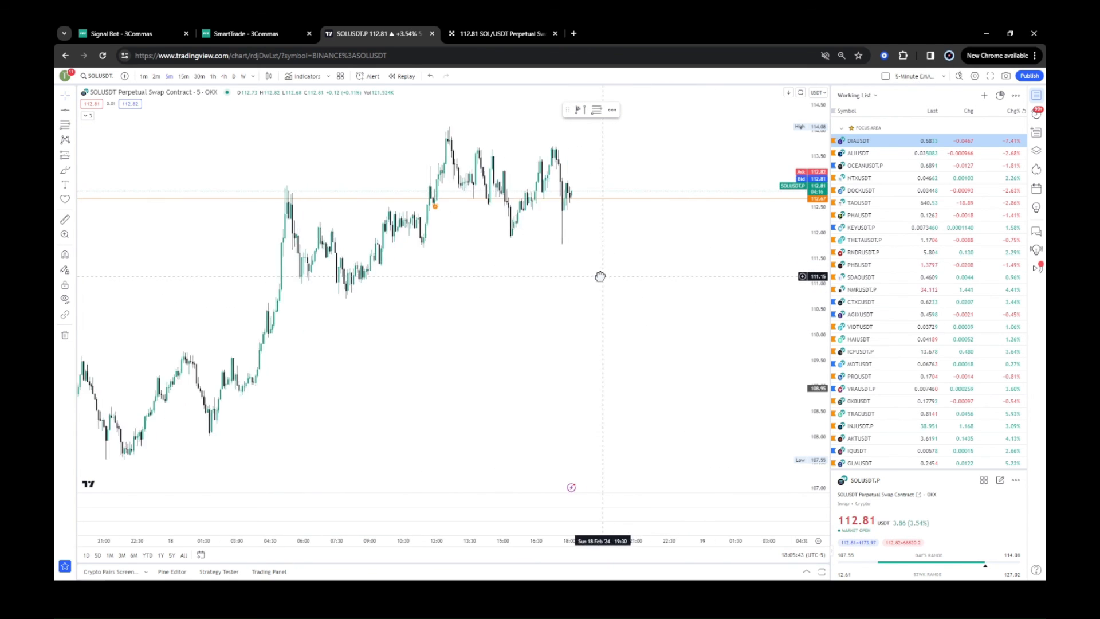
drag(653, 198, 651, 190)
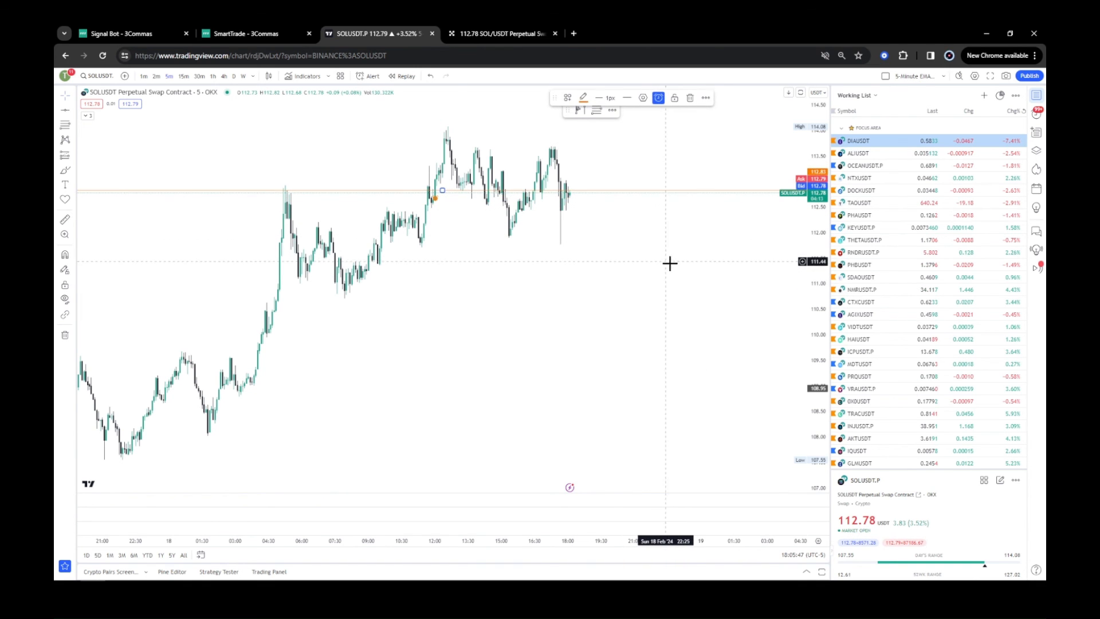
click(1038, 97)
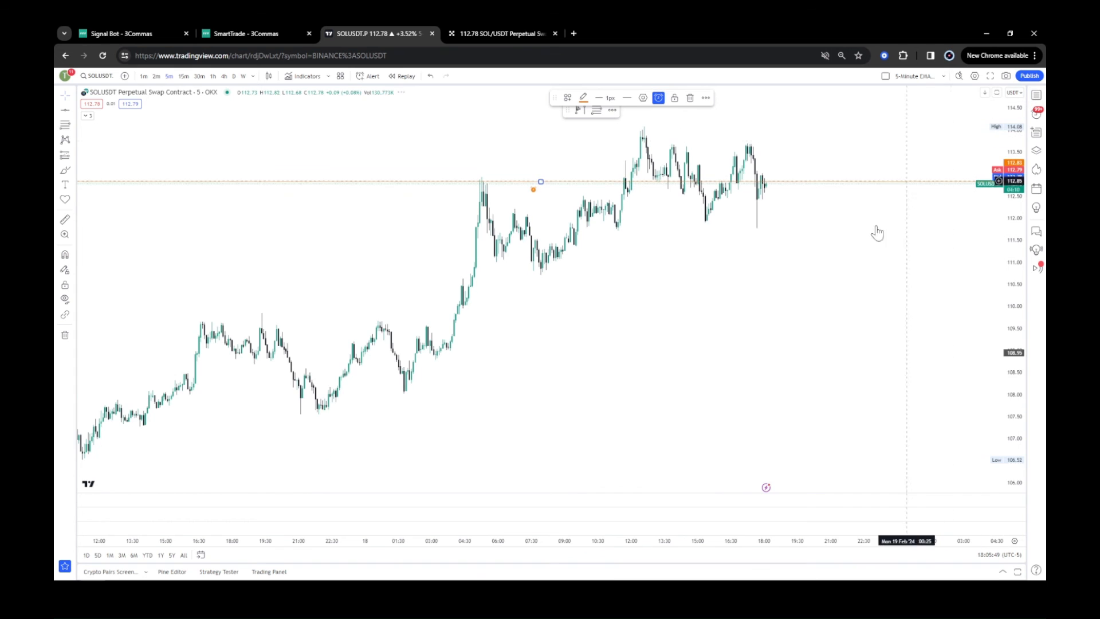
drag(672, 541, 472, 528)
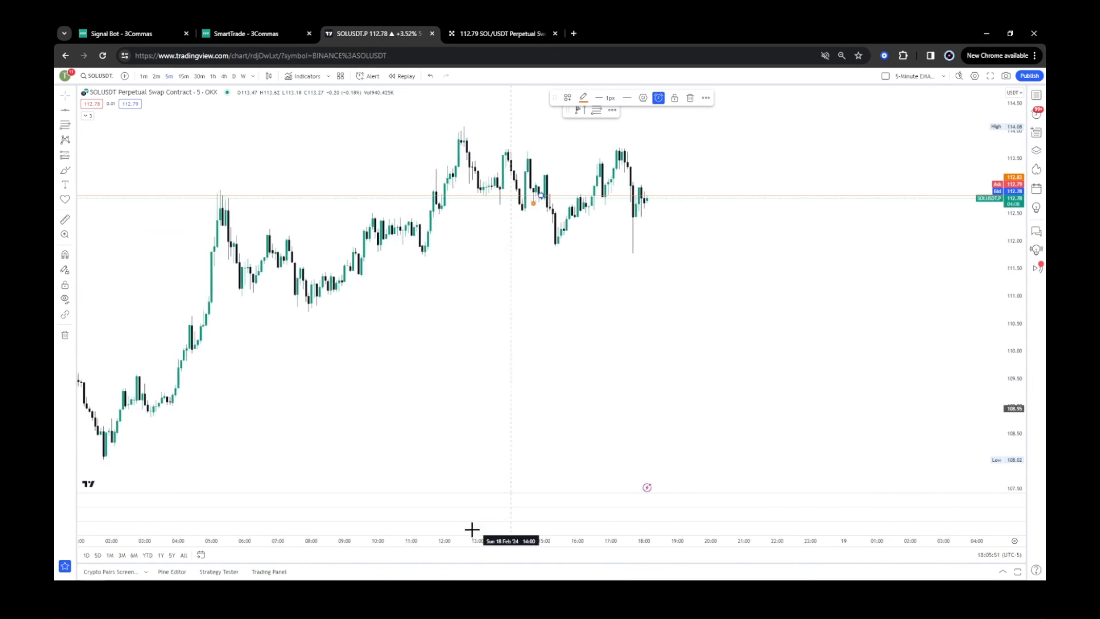
drag(587, 245, 586, 249)
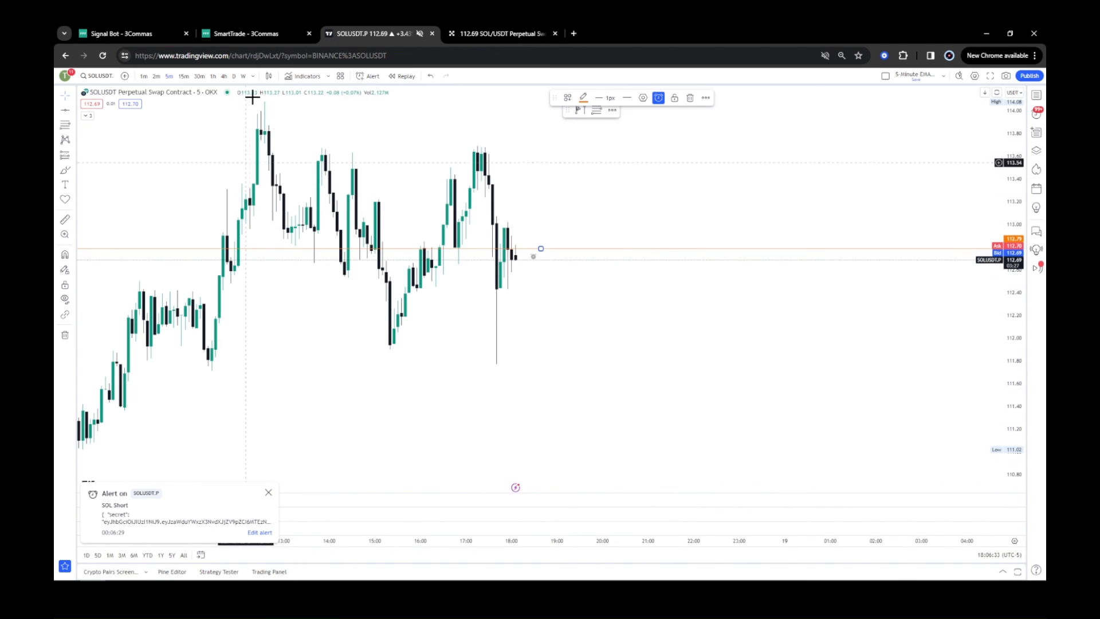
Refresh the signal bot's statistics on the signal bots page.
click(160, 37)
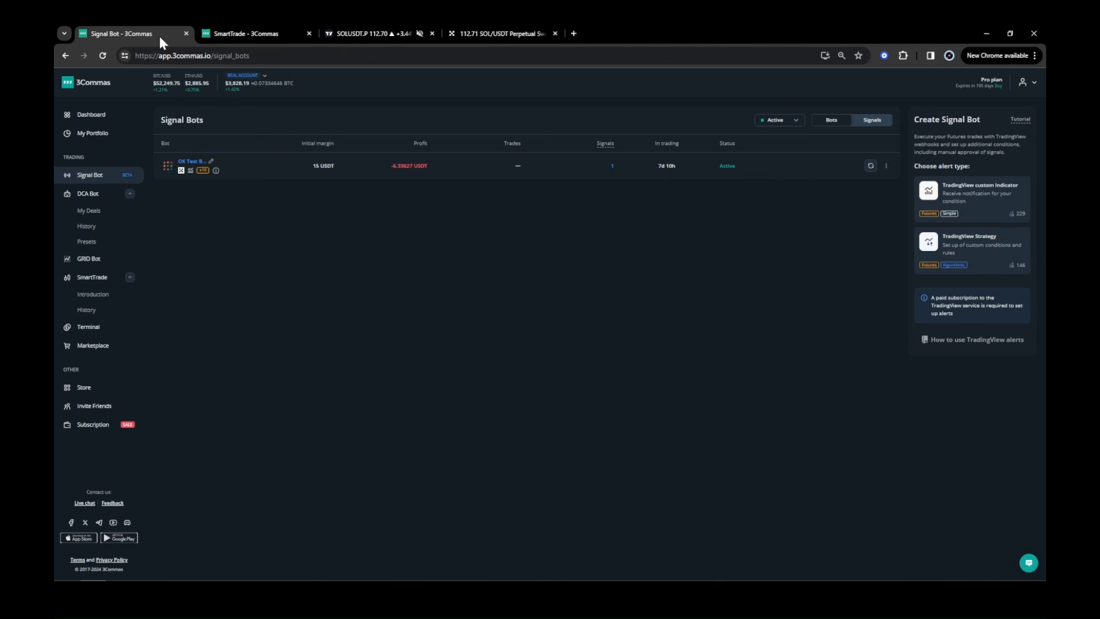
click(870, 166)
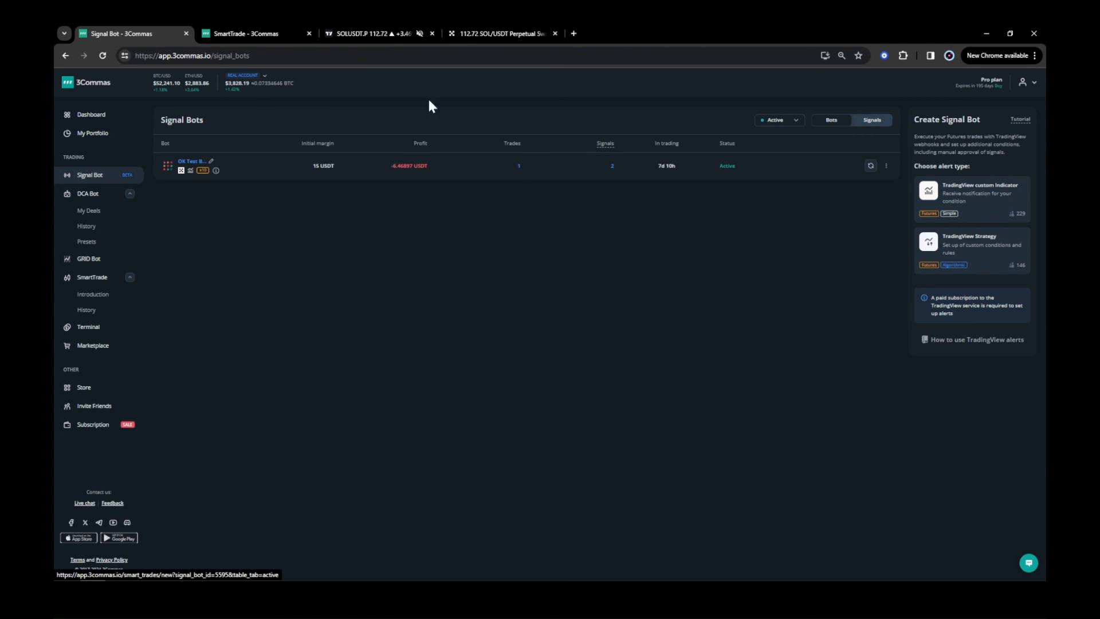
Close the extra SmartTrade tab, open the signal bot's trades, and check the open SOL position on OKX.
click(309, 34)
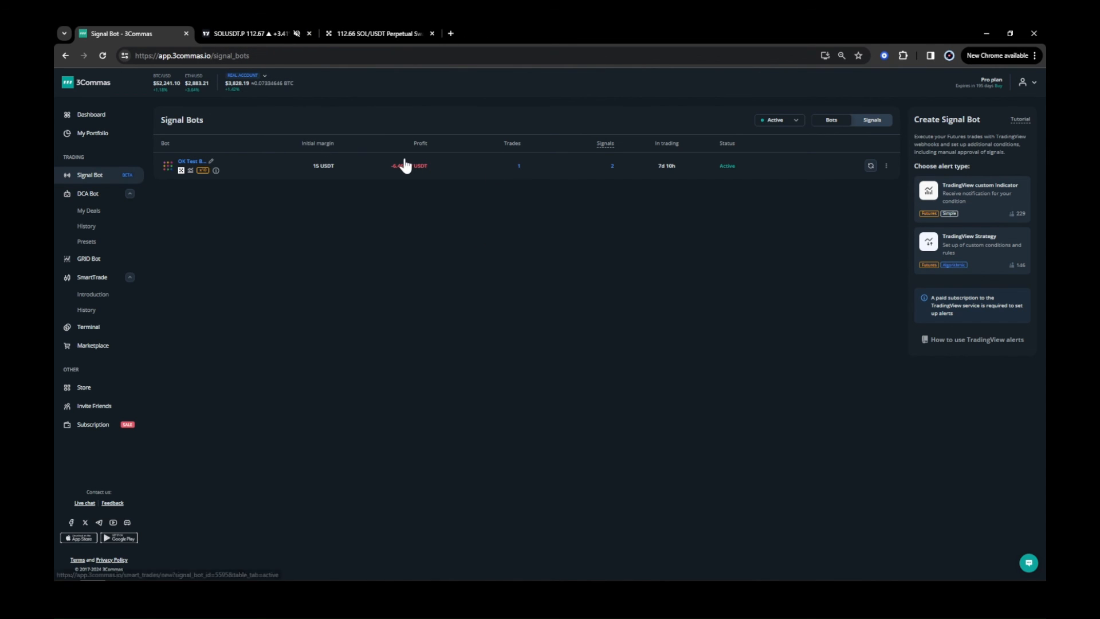
click(519, 167)
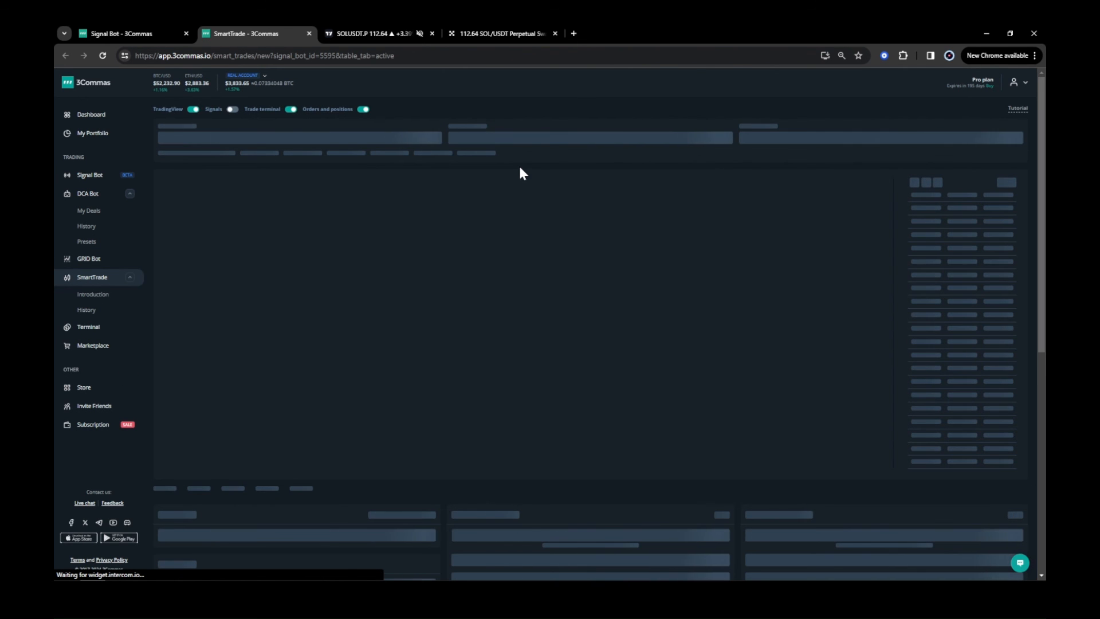
scroll(1037, 355, down, 5)
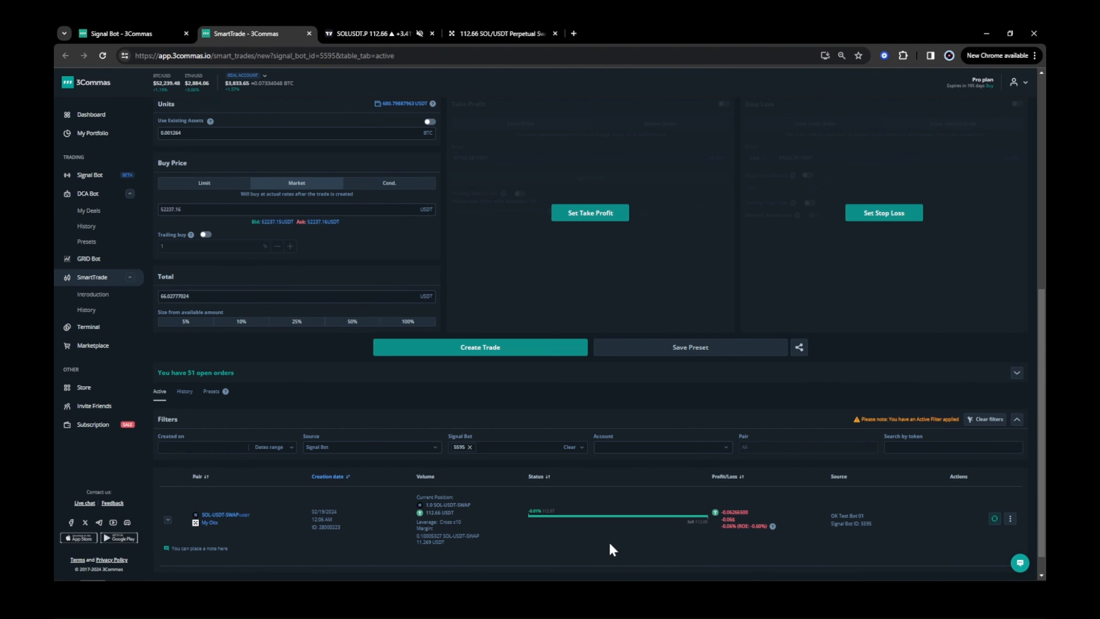
click(476, 34)
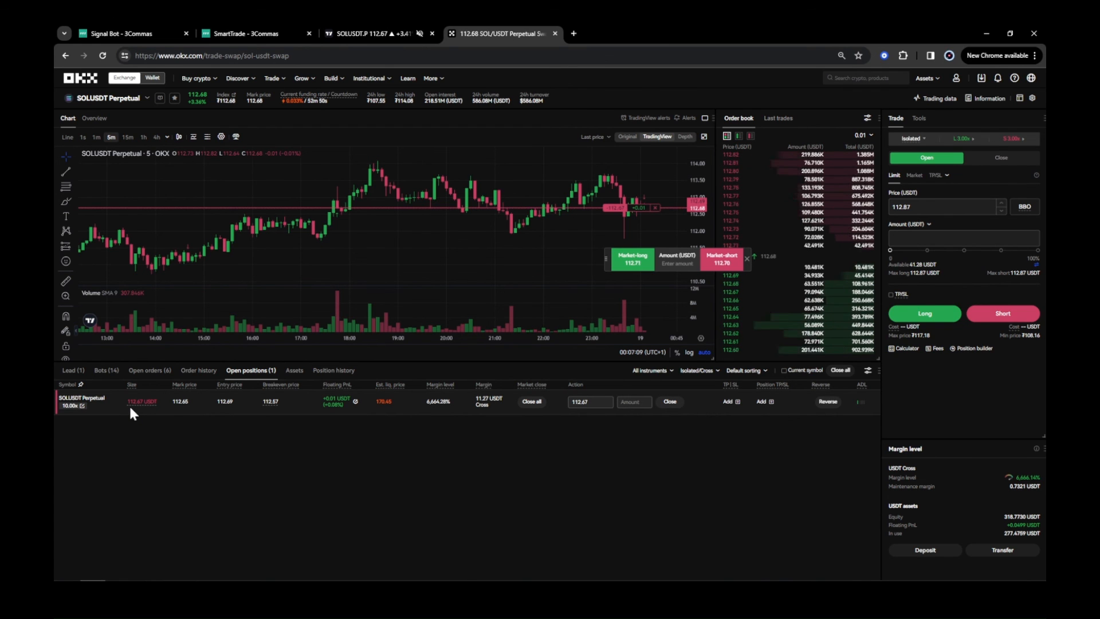
mouse_move(131, 408)
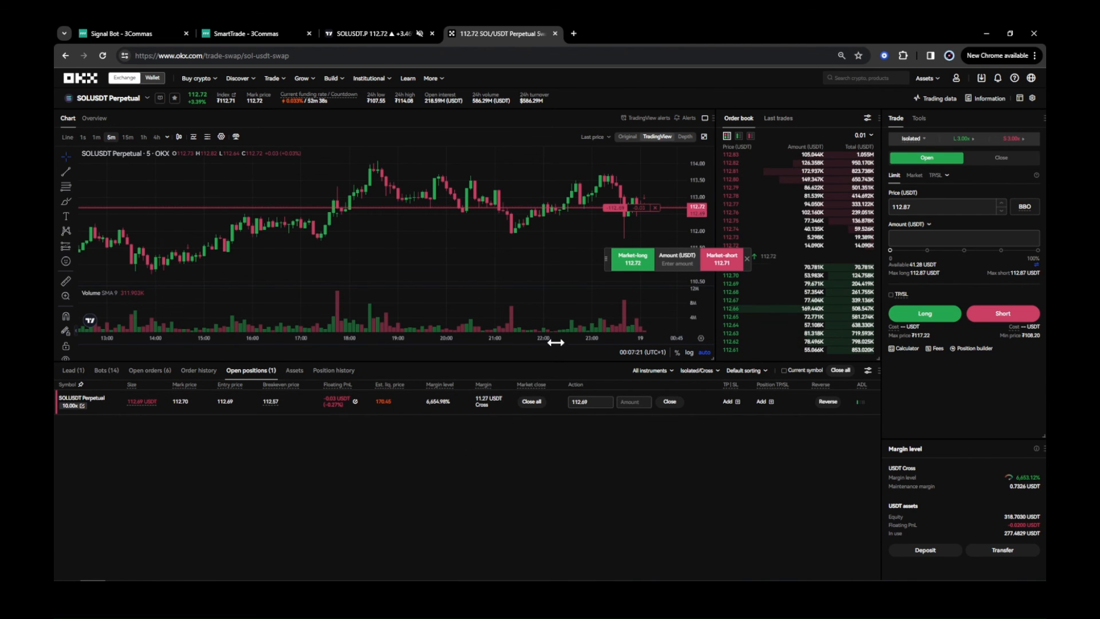
drag(556, 342, 479, 334)
drag(522, 267, 435, 260)
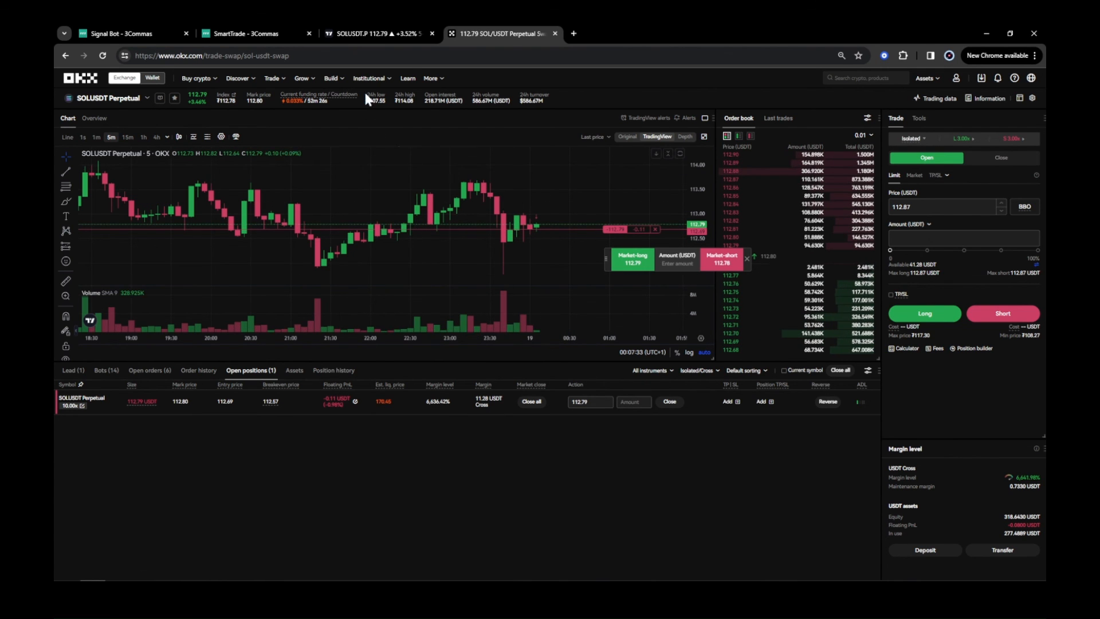
Delete the alerted horizontal line and draw a new horizontal line at the current price.
click(357, 36)
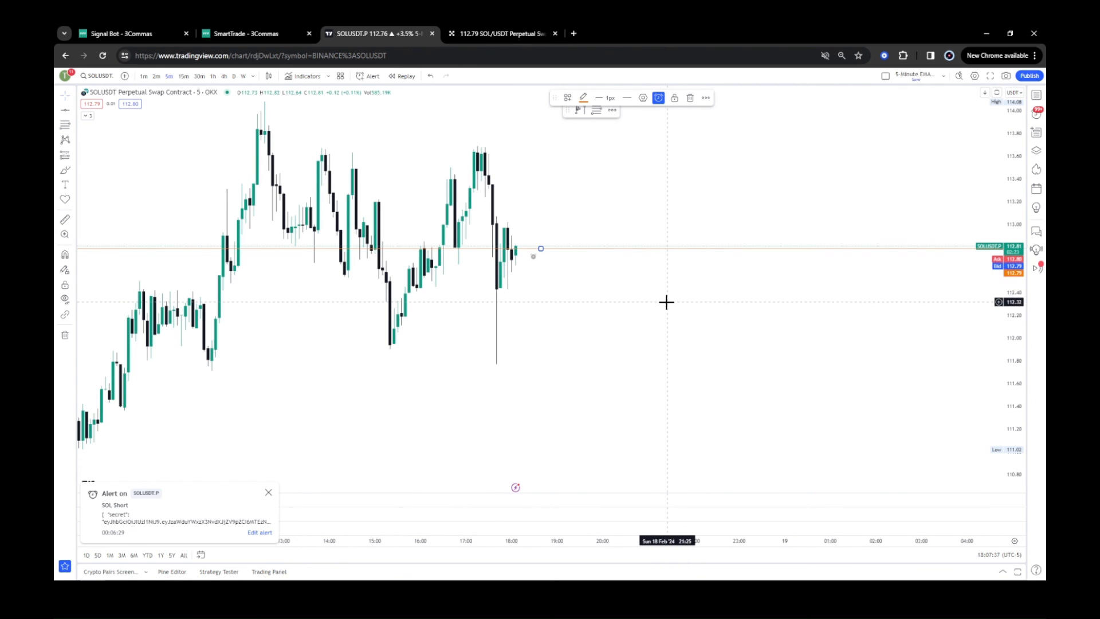
click(690, 100)
click(623, 351)
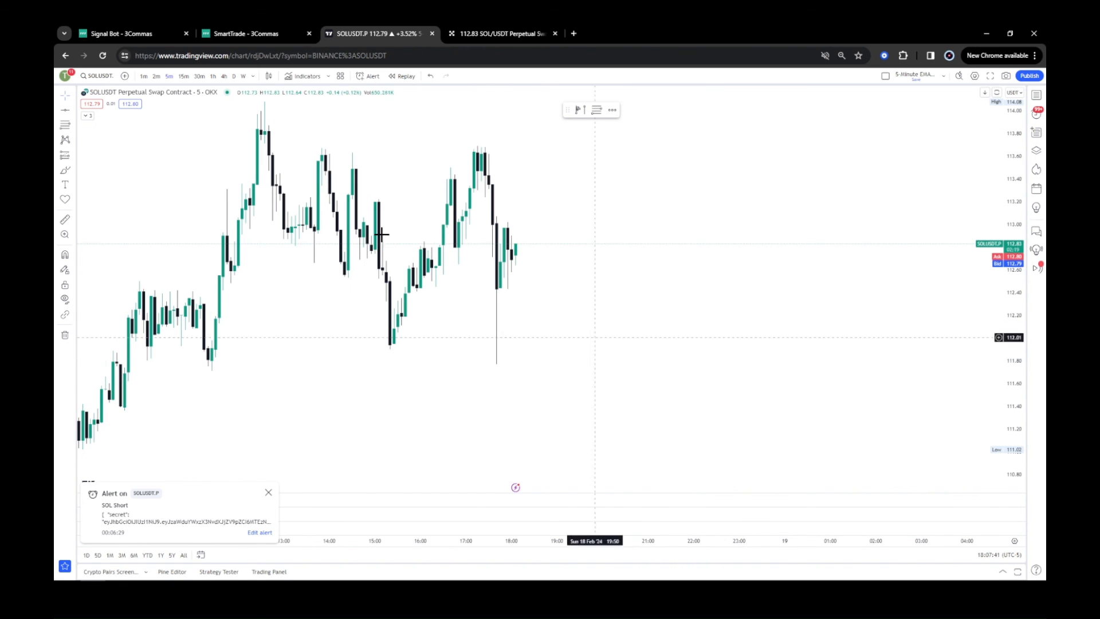
click(561, 237)
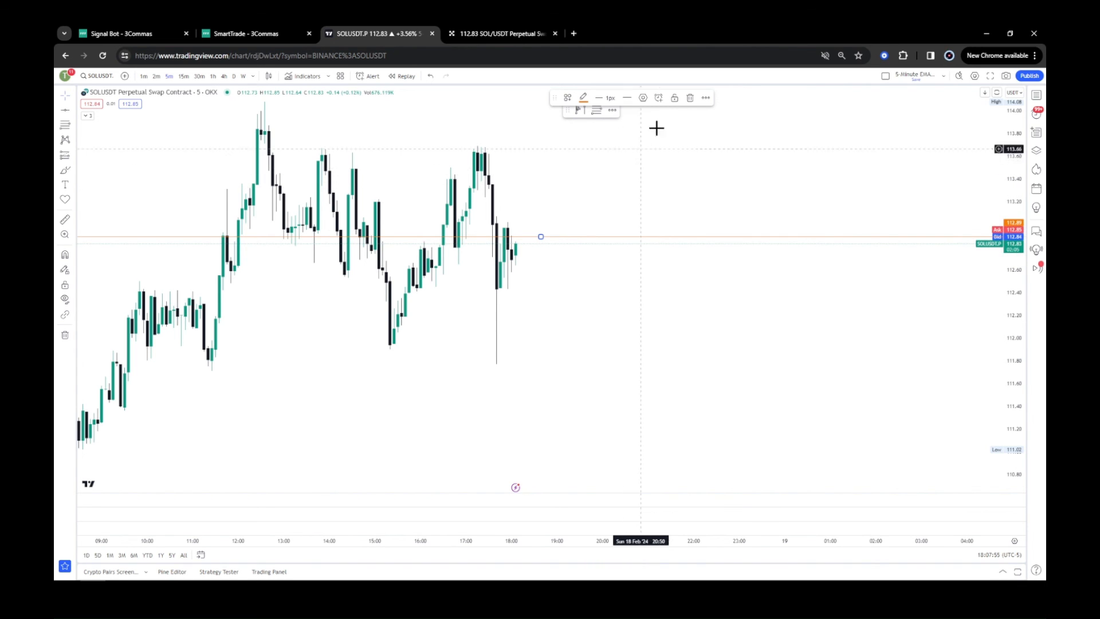
Create an alert on the new line named SOL Short with the pasted webhook message.
click(658, 97)
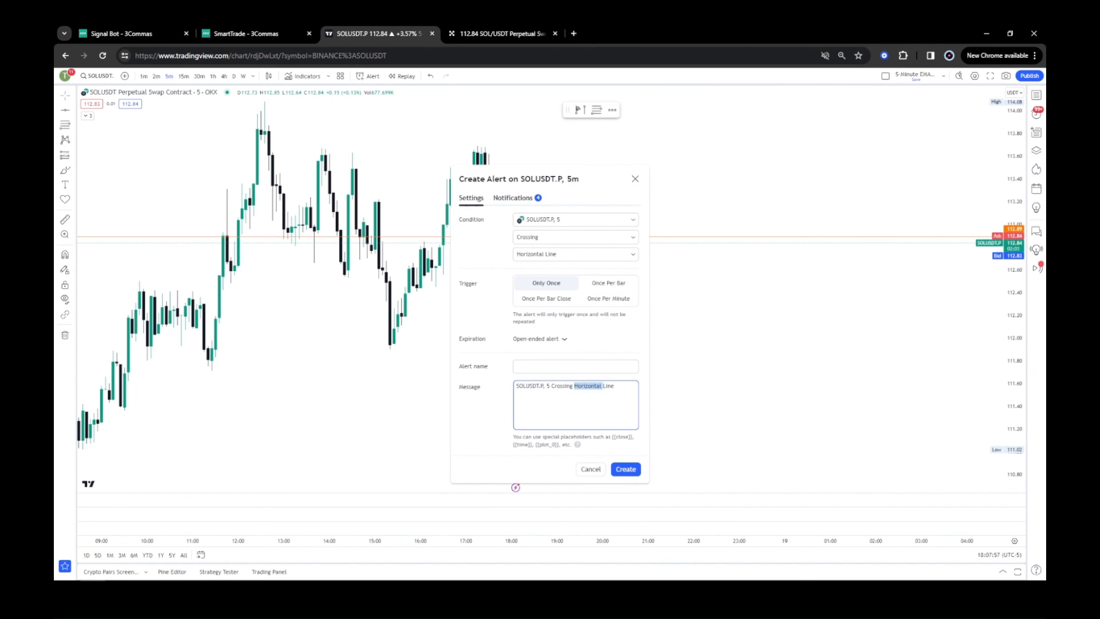
triple_click(588, 386)
key(ctrl+v)
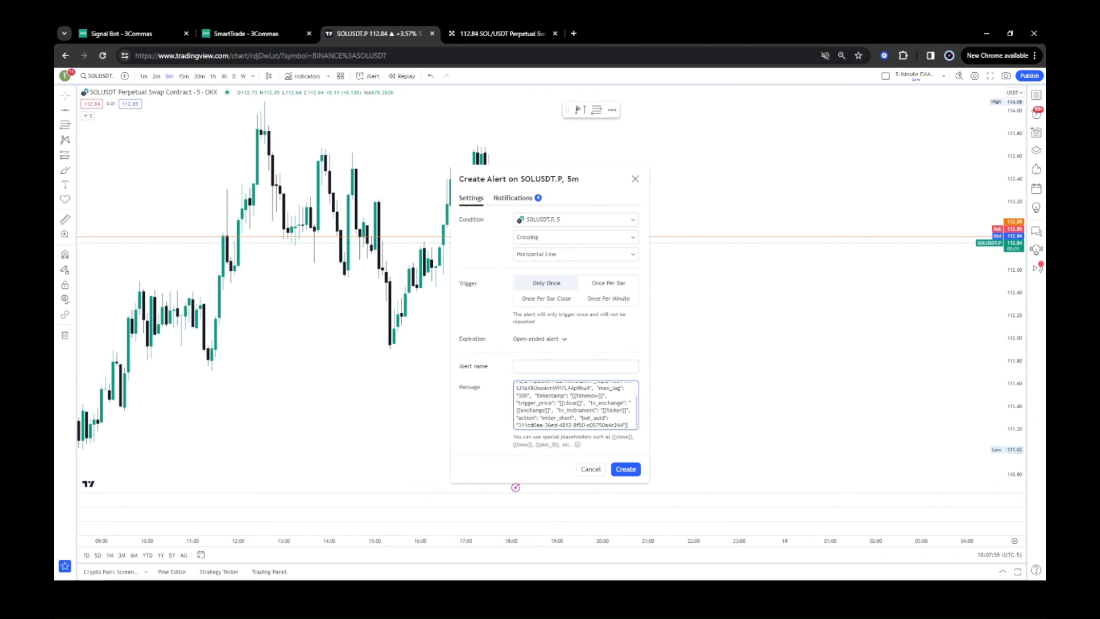
key(ctrl+a)
click(575, 368)
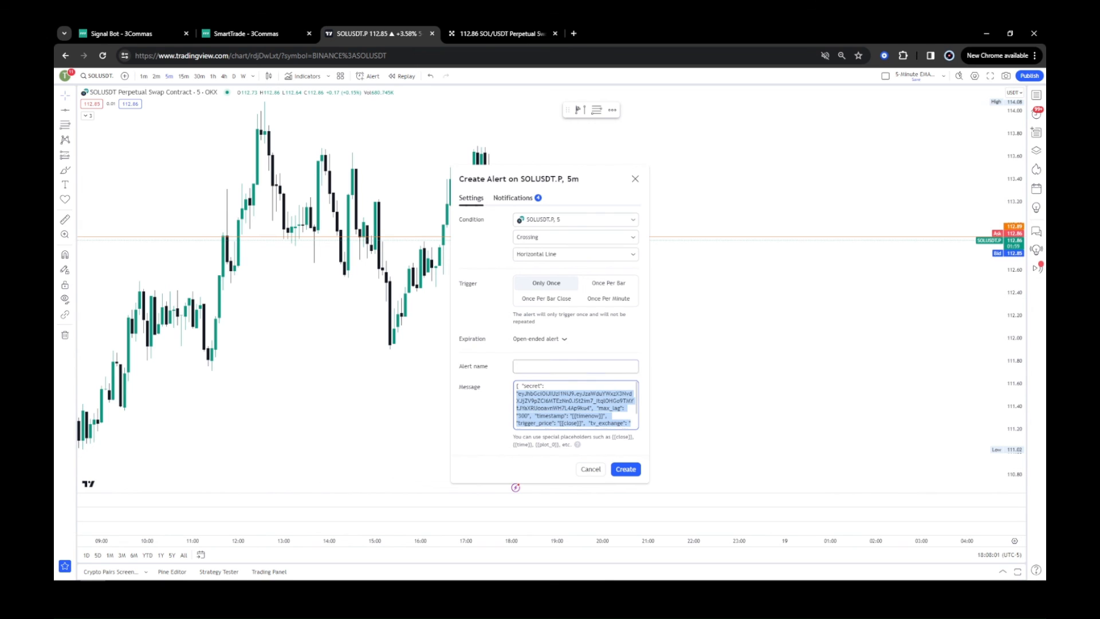
click(599, 384)
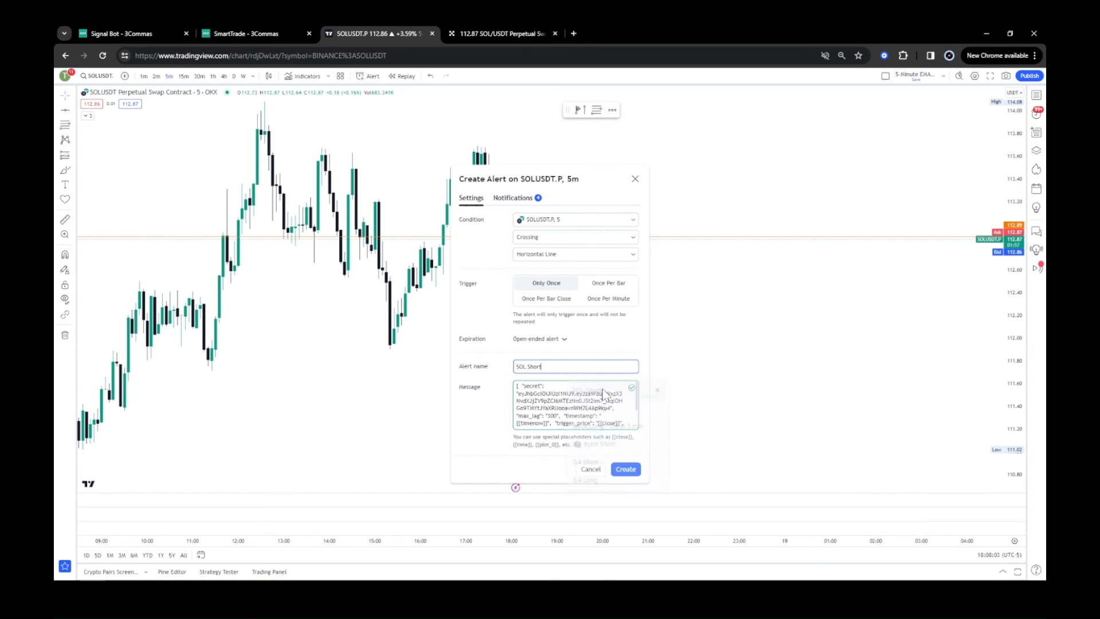
click(626, 468)
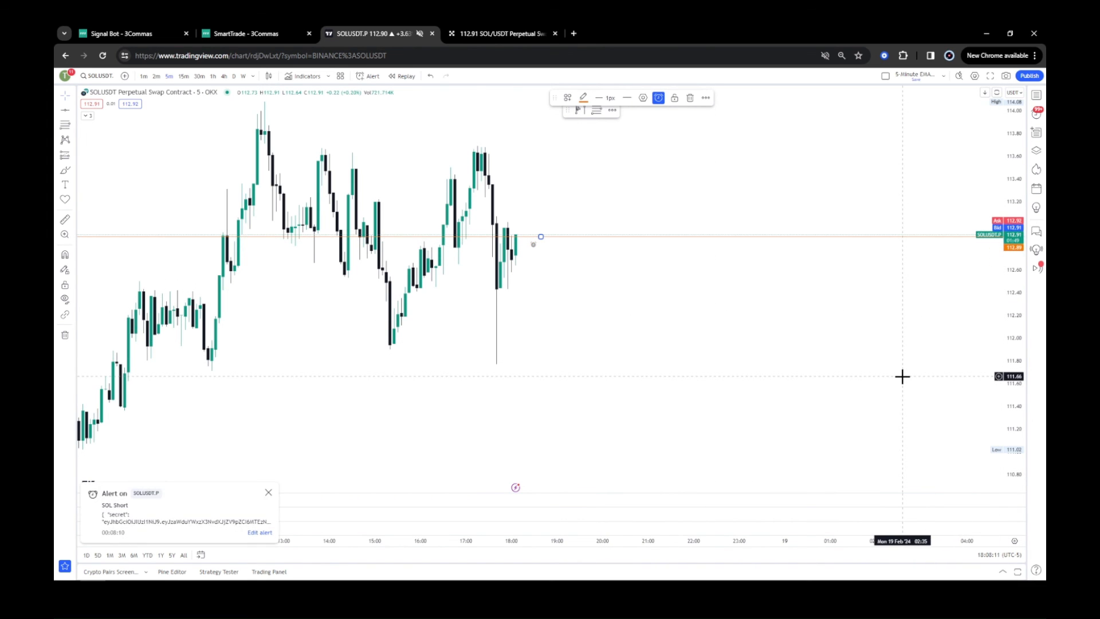
Refresh the signal bot and review its list of received signals.
click(142, 38)
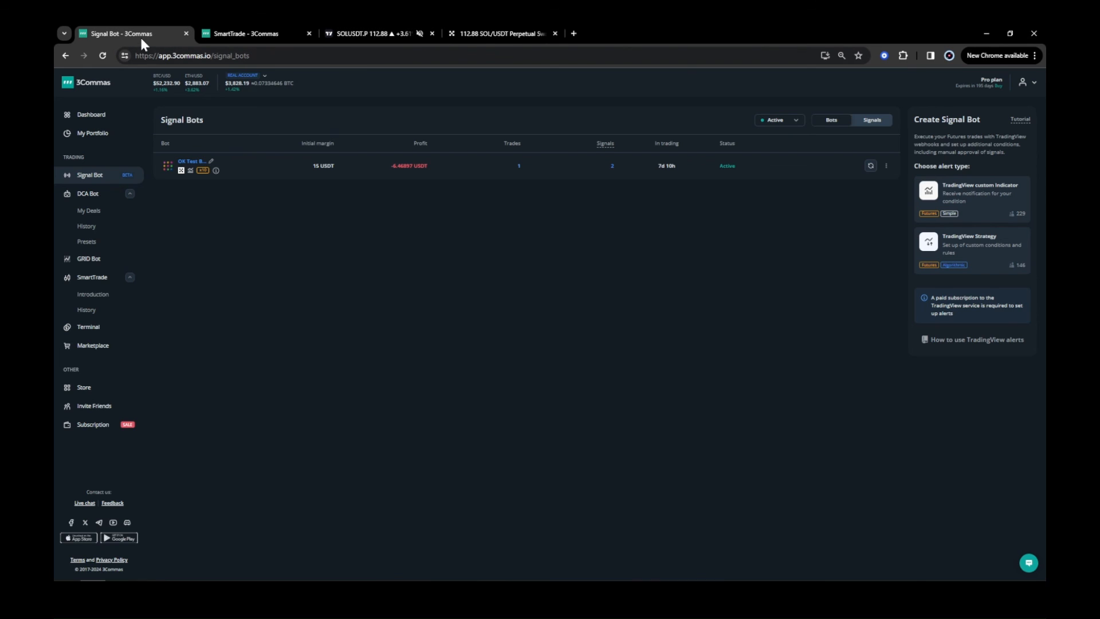
click(871, 167)
click(612, 167)
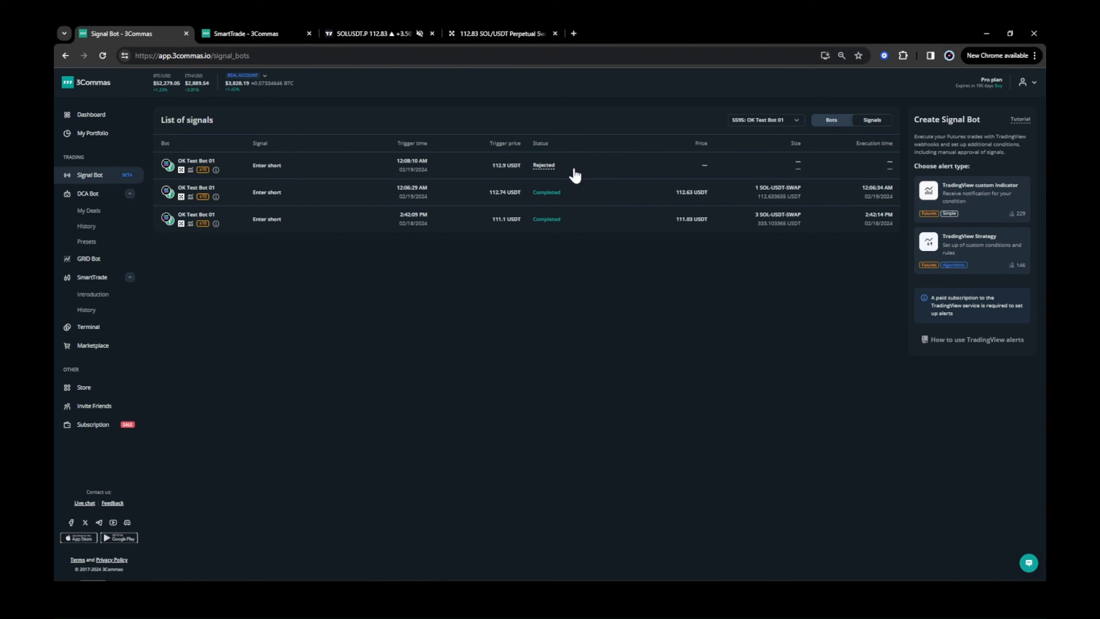
mouse_move(539, 167)
click(835, 122)
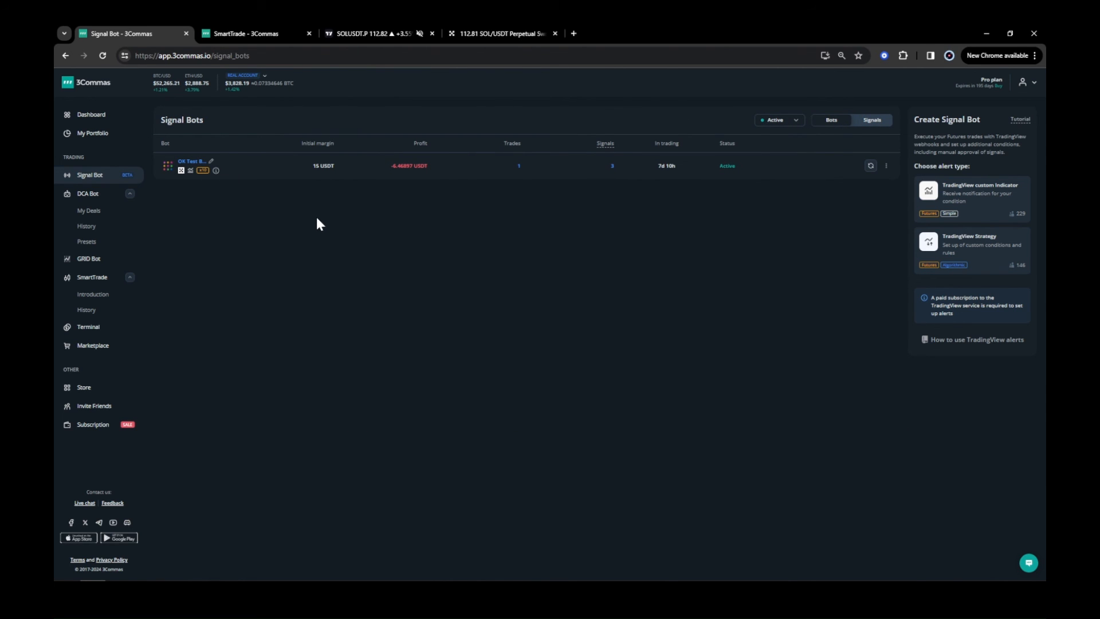
Open the signal bot for editing, review its selected pairs, and save the bot settings.
click(886, 165)
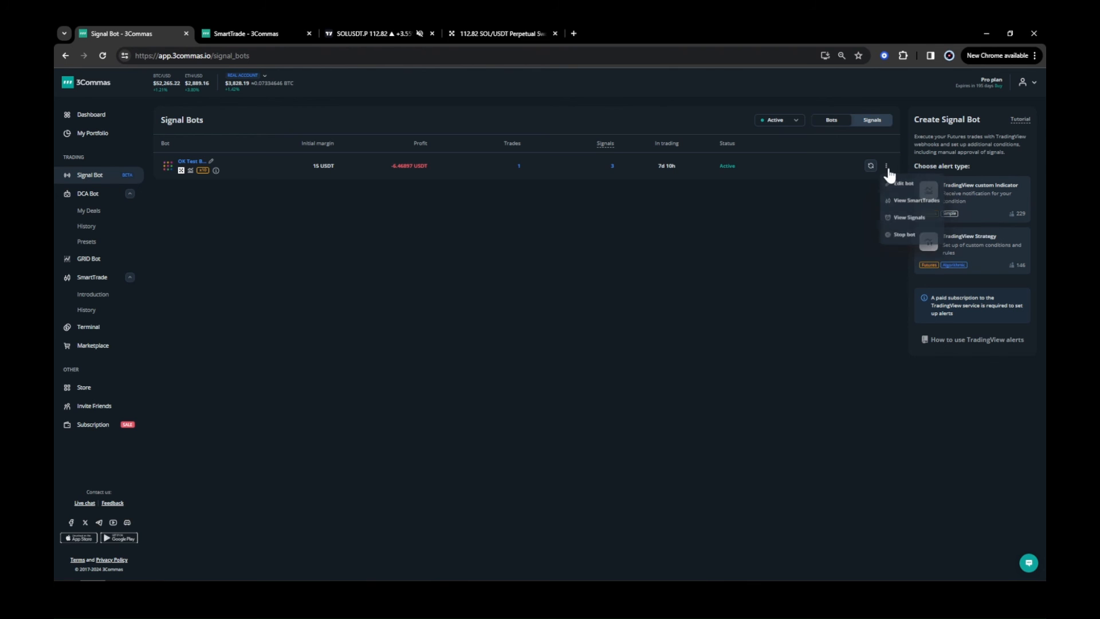
click(897, 184)
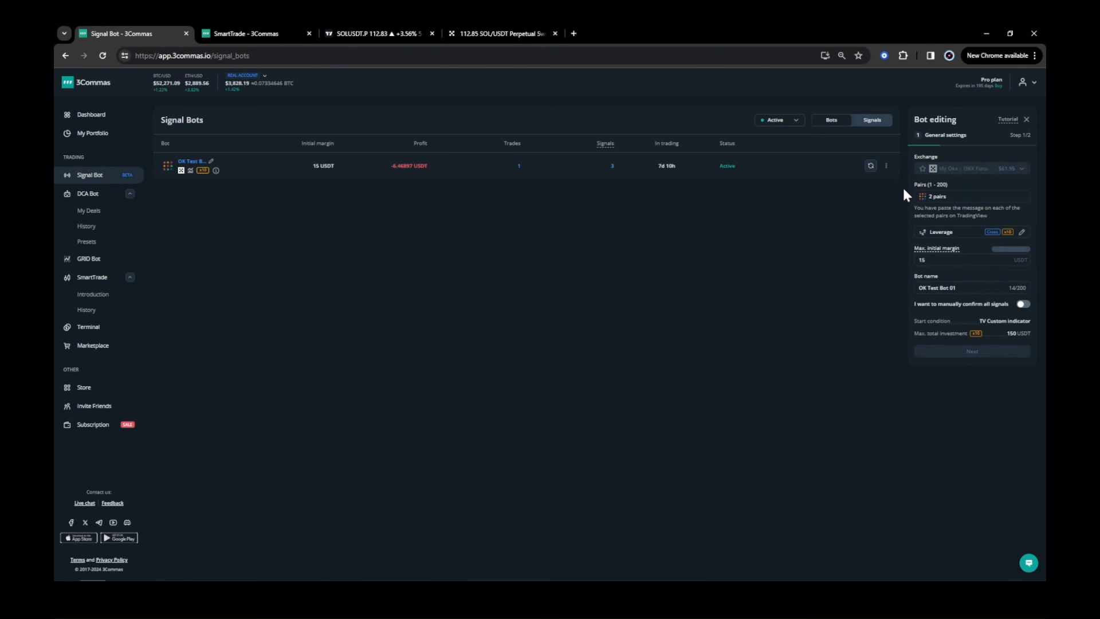
click(950, 197)
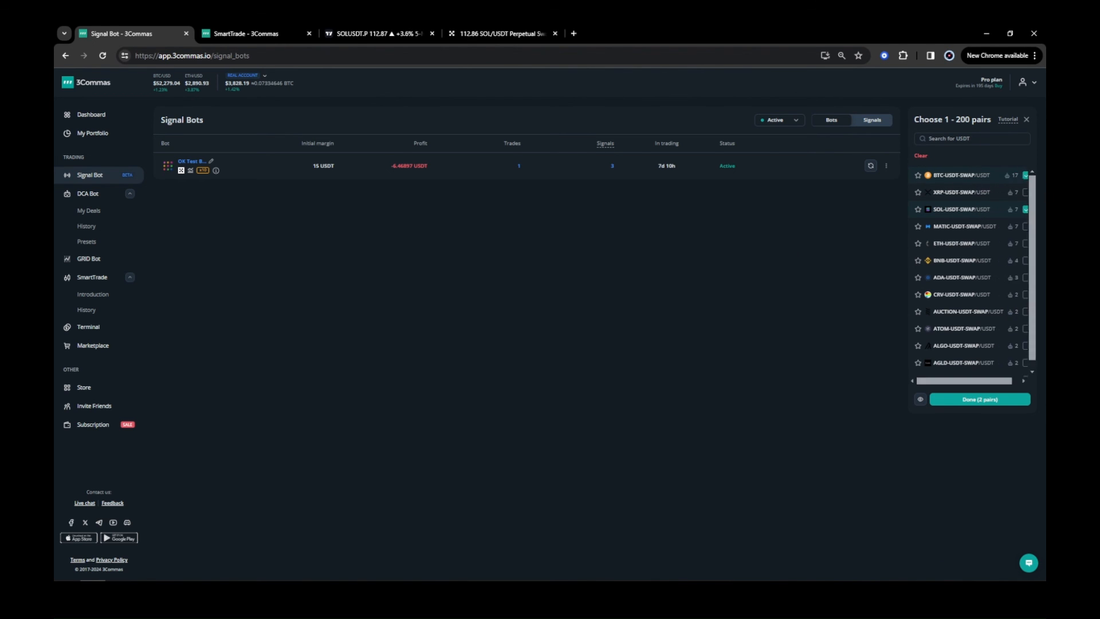
click(1026, 120)
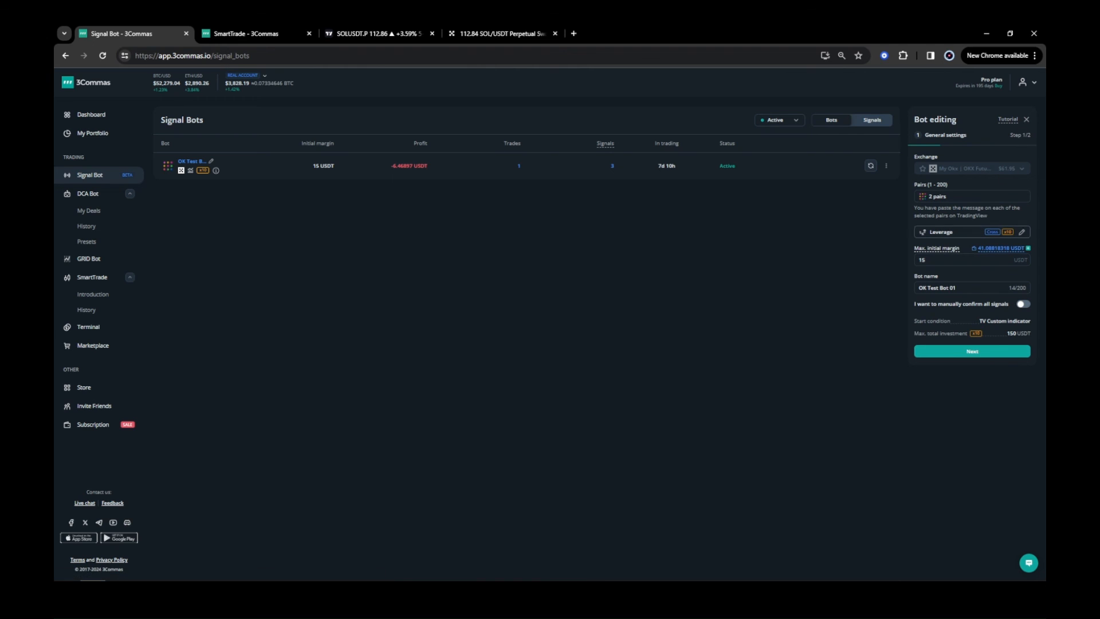
click(988, 351)
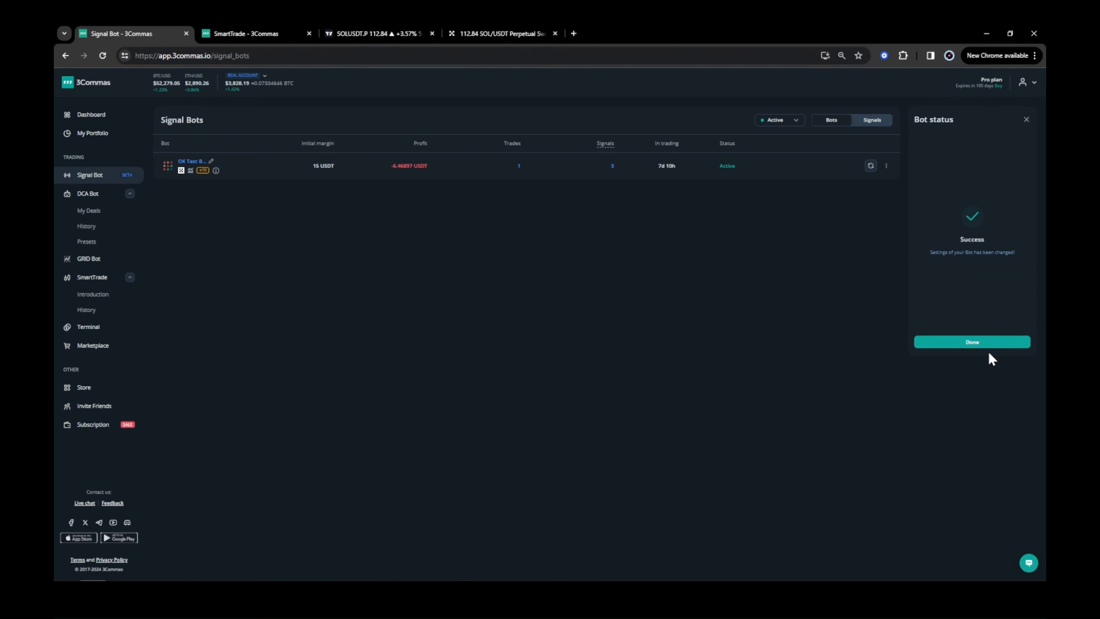
click(985, 343)
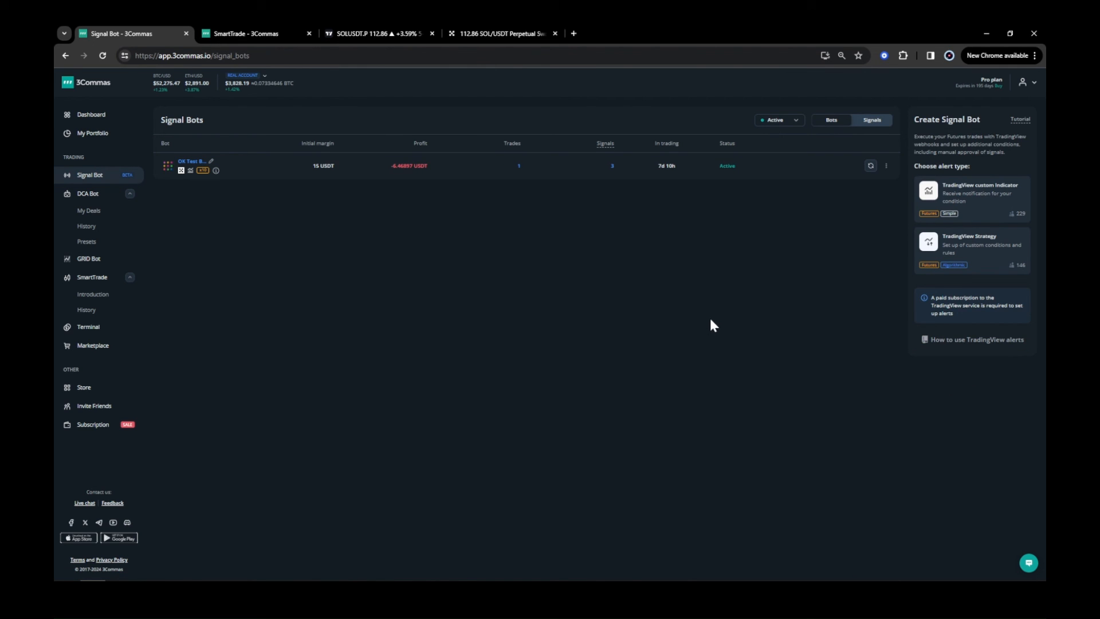
Search the chart symbols for BTCUSDT and scroll through the matching exchanges.
click(369, 41)
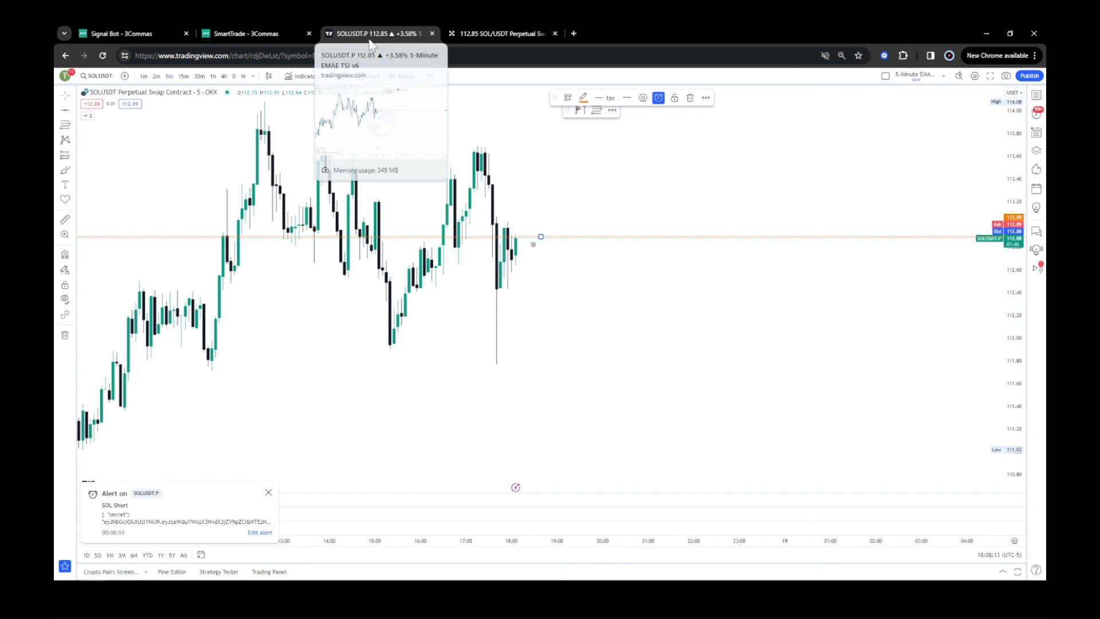
click(95, 76)
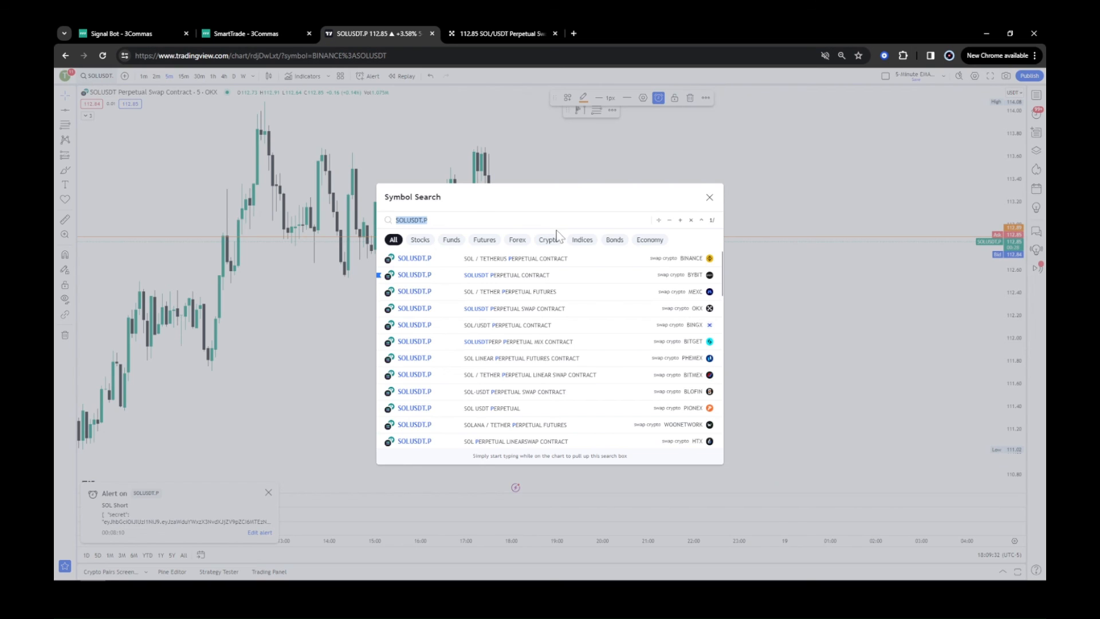
text(B)
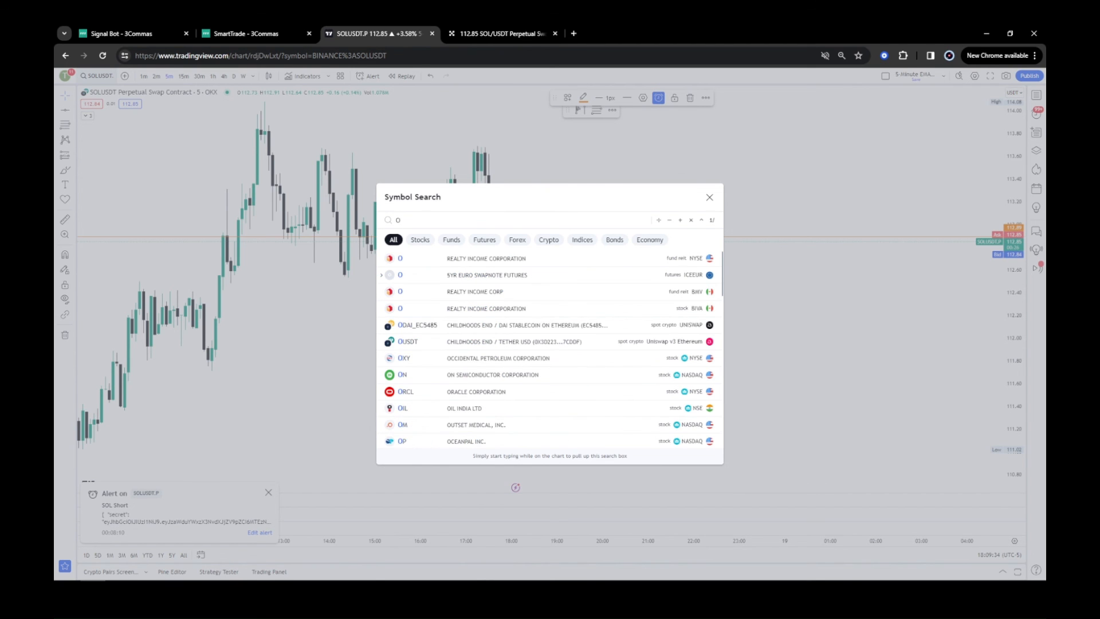
text(TCUSD)
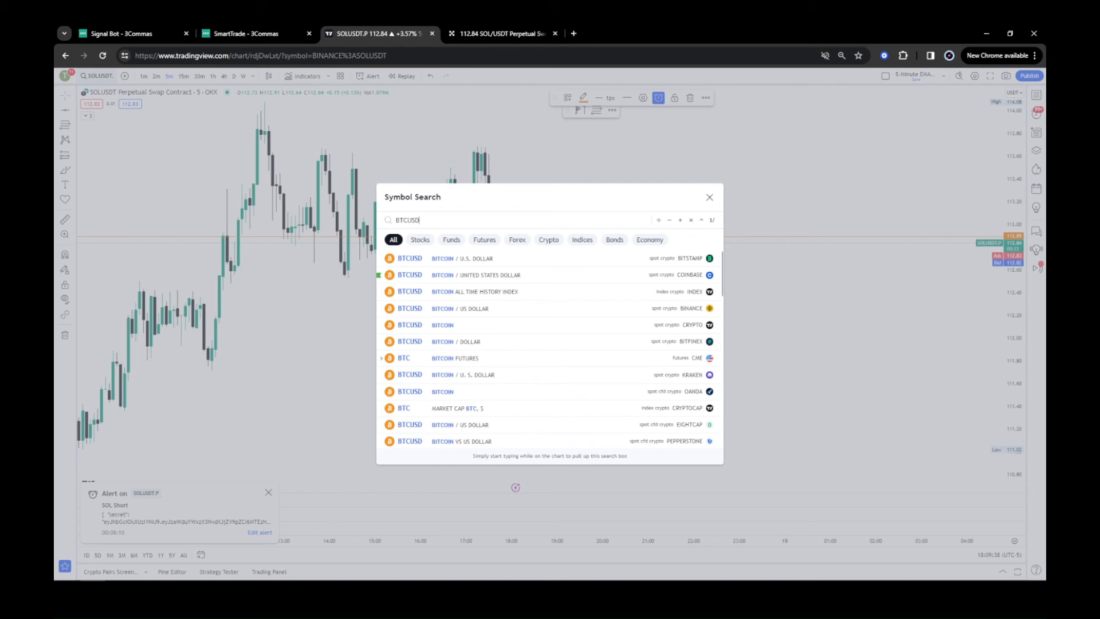
text(T)
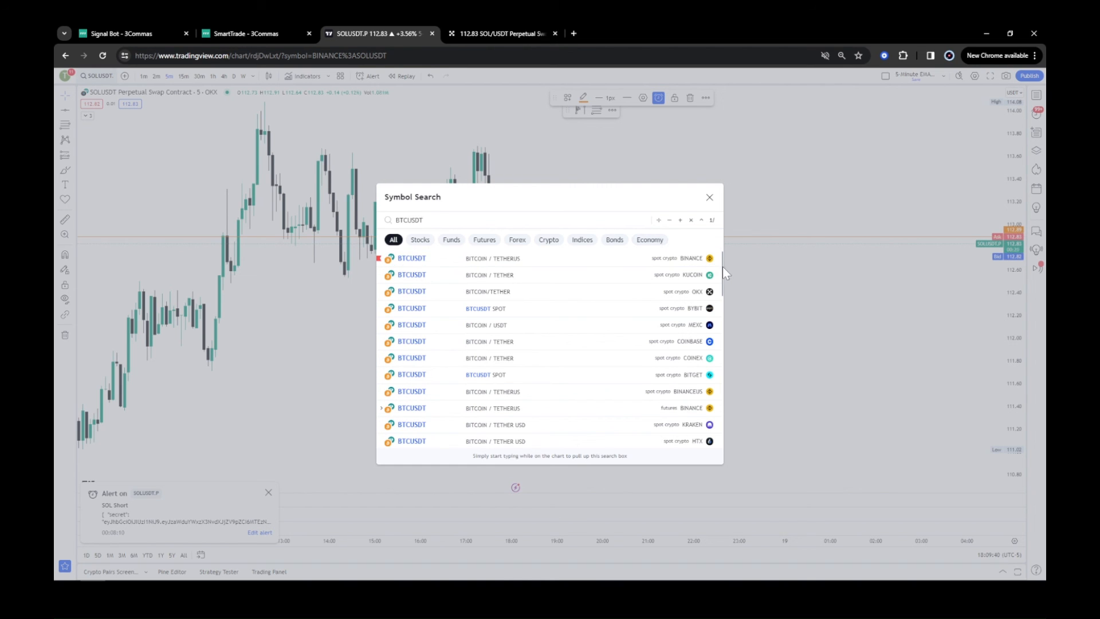
drag(724, 267, 722, 308)
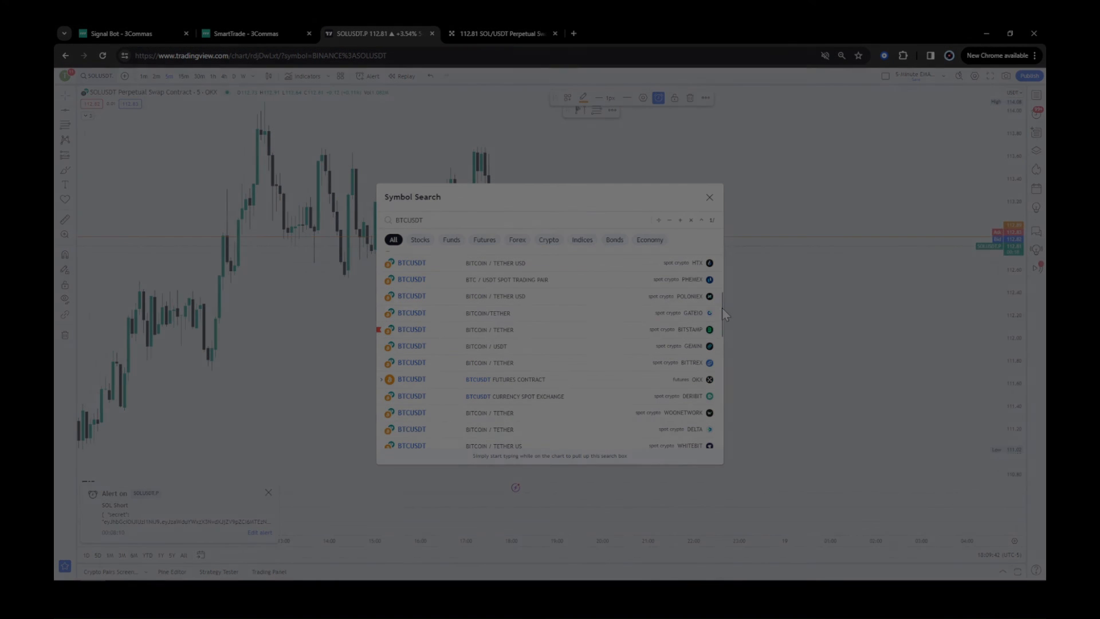